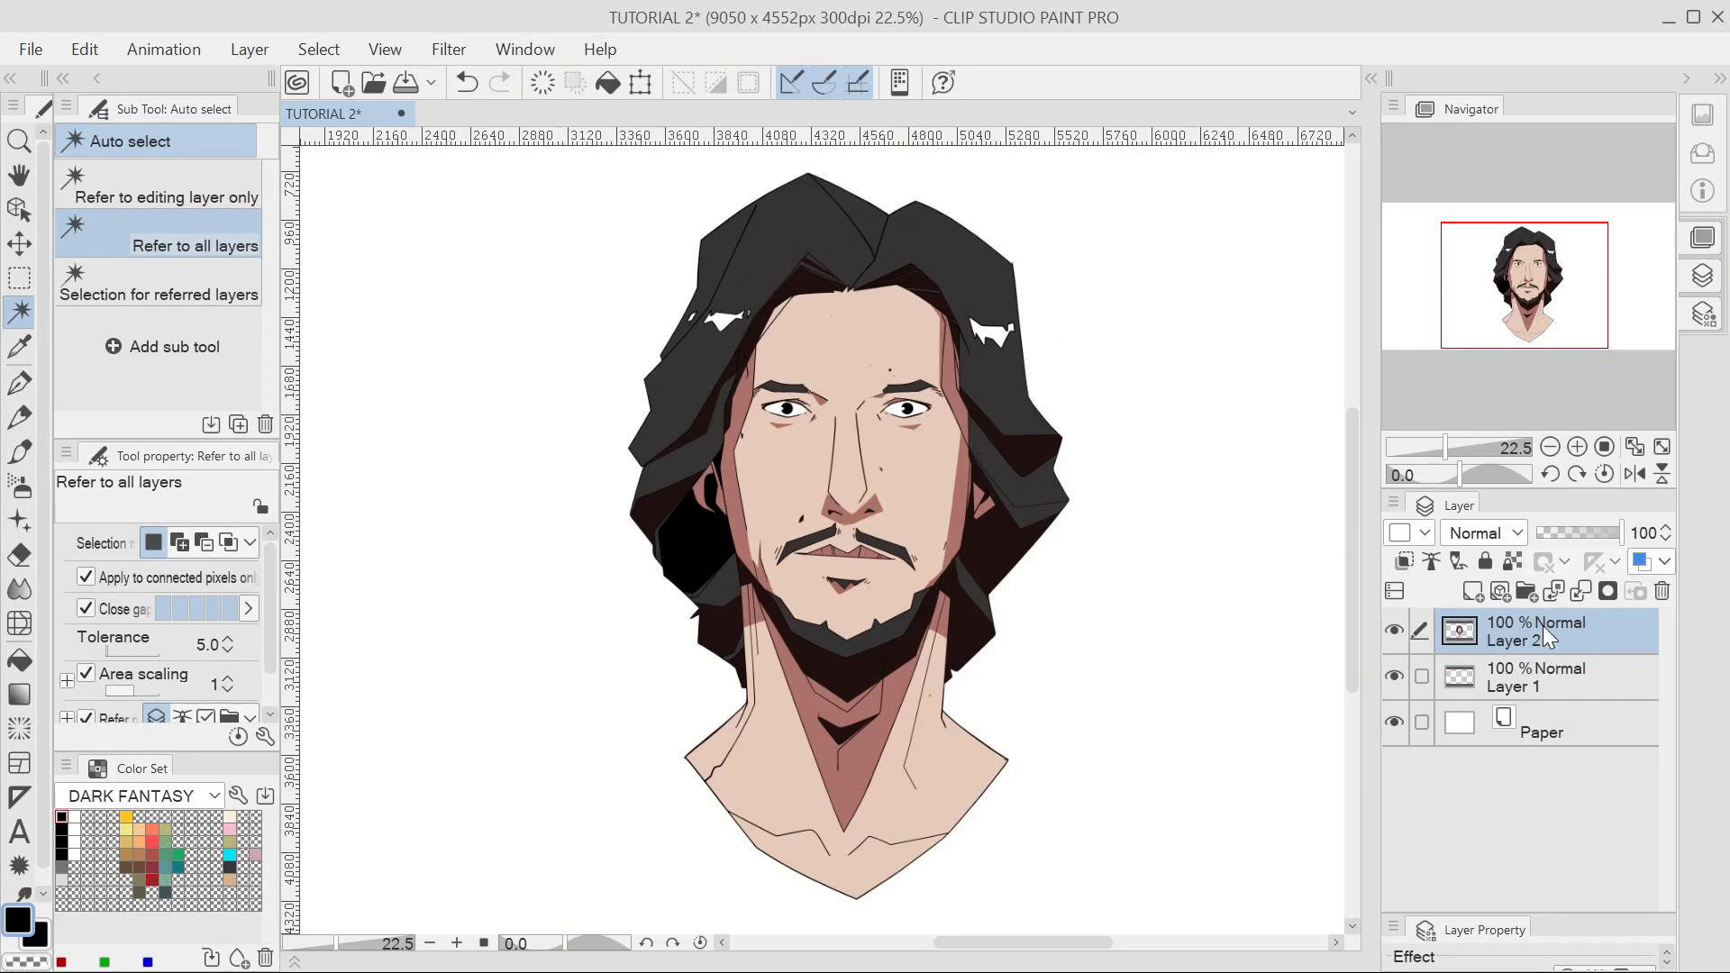
Switch to the Pen tool's G-pen at brush size 11.0 using P.
key(p)
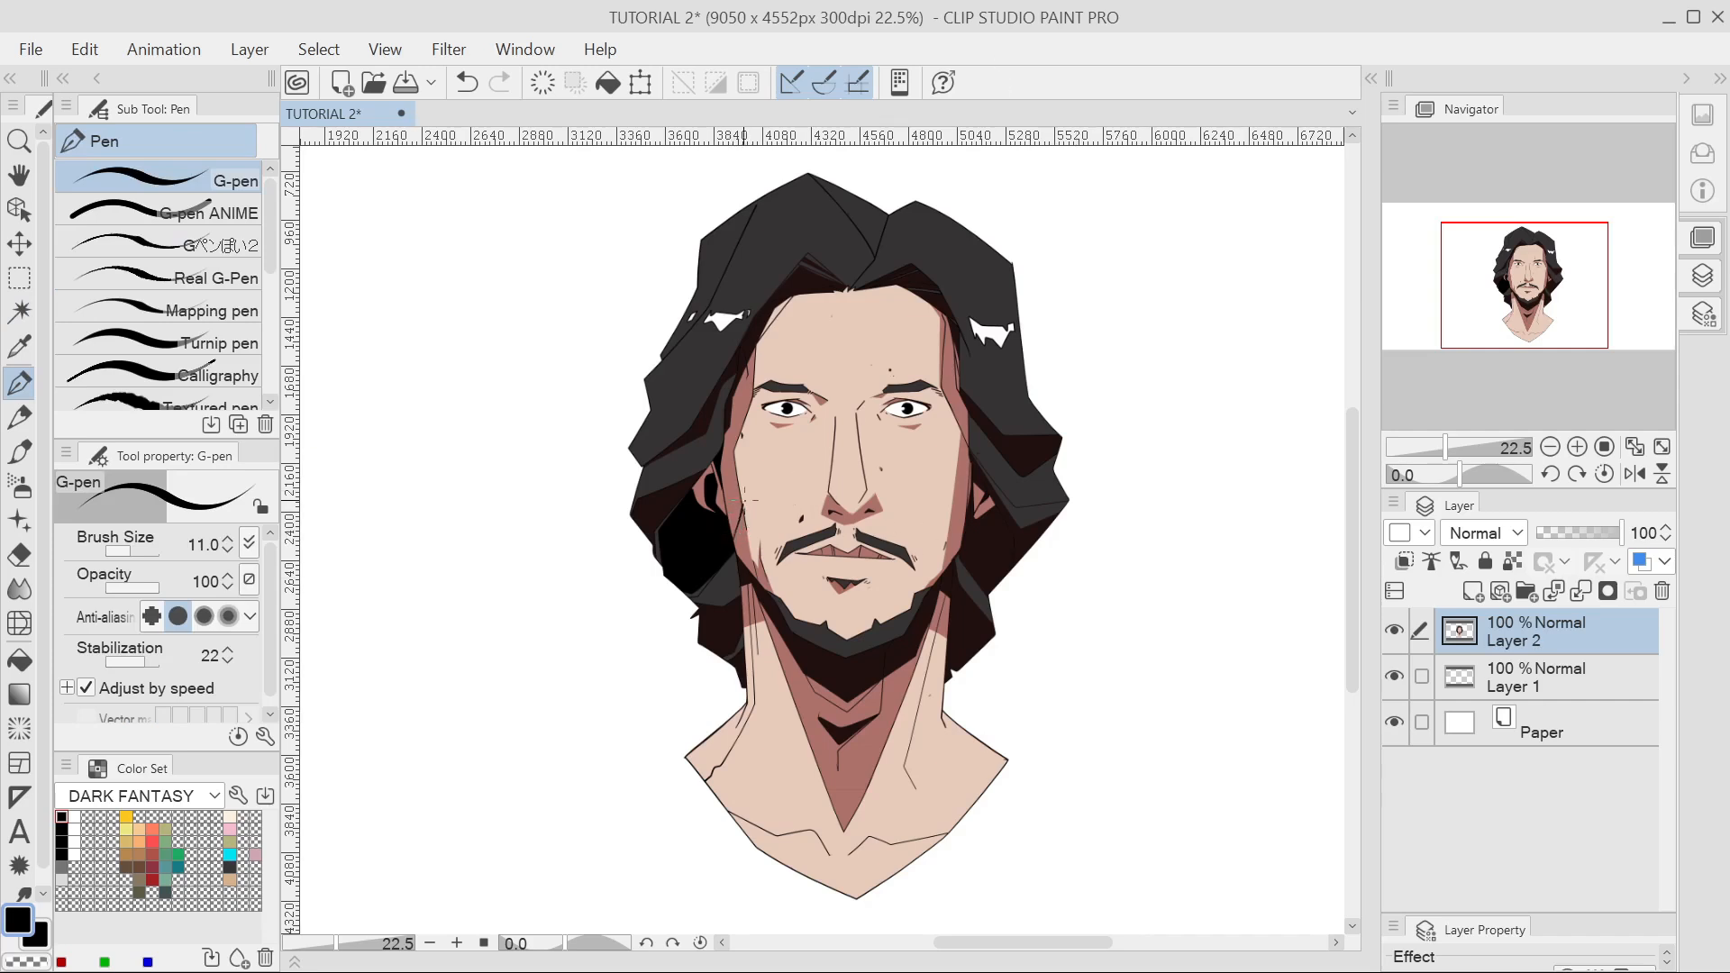
mouse_move(738, 516)
mouse_down()
mouse_move(865, 353)
mouse_move(839, 366)
mouse_move(819, 433)
mouse_move(908, 298)
mouse_move(896, 317)
mouse_move(965, 269)
mouse_move(1013, 266)
mouse_move(887, 285)
mouse_up()
key(alt+space)
key(e)
key(g)
click(842, 378)
key(p)
key(alt+space)
key(e)
key(alt+space)
mouse_move(882, 285)
mouse_down()
mouse_move(911, 281)
mouse_move(863, 308)
mouse_move(787, 416)
mouse_up()
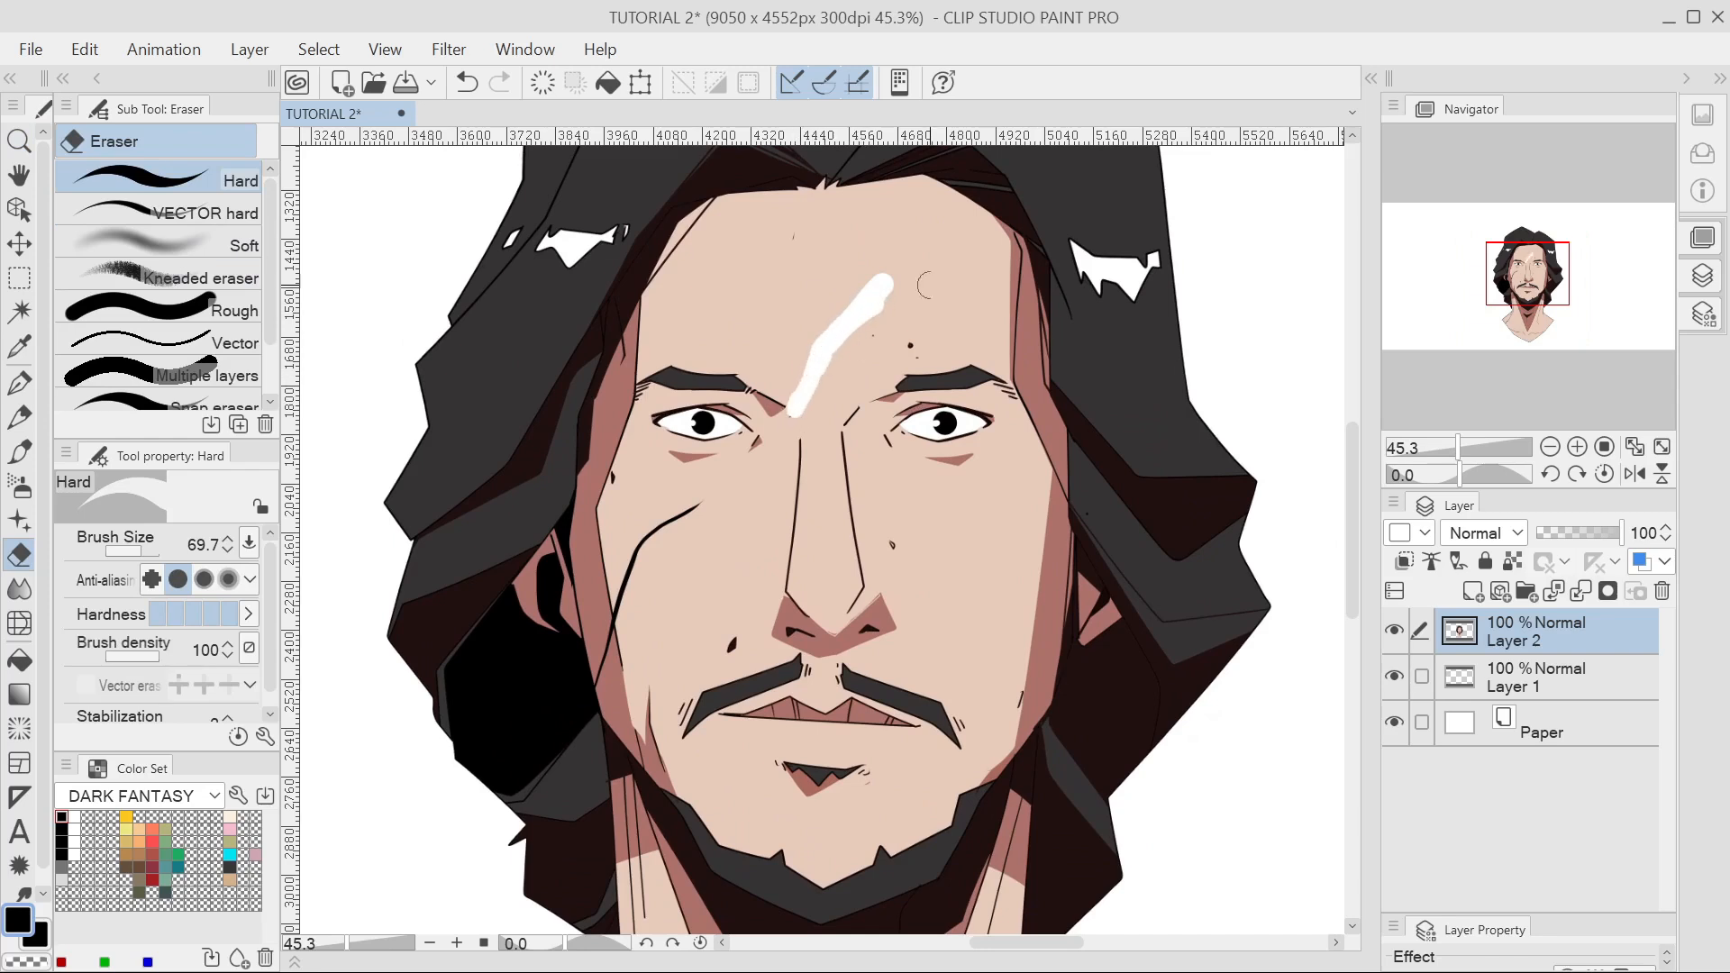
mouse_move(701, 498)
mouse_down()
mouse_move(669, 527)
mouse_move(696, 502)
mouse_up()
alt+click(770, 471)
key(p)
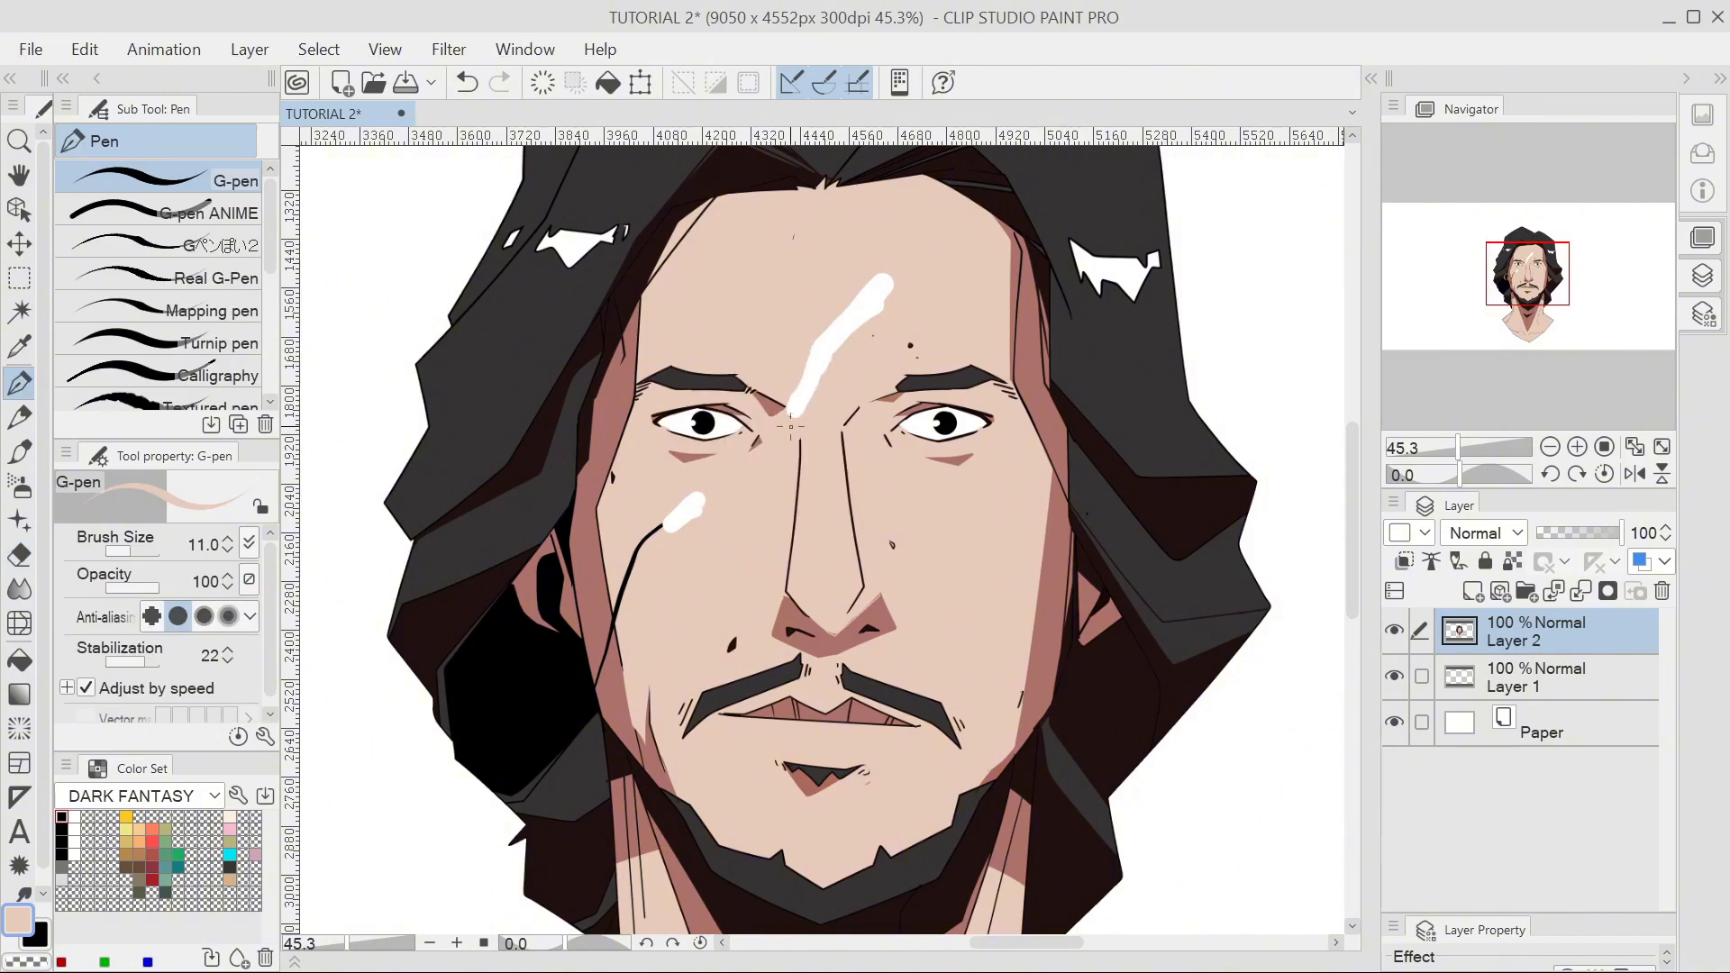
mouse_move(791, 410)
mouse_down()
mouse_move(802, 354)
mouse_move(821, 394)
mouse_move(872, 281)
mouse_up()
key(ctrl+z)
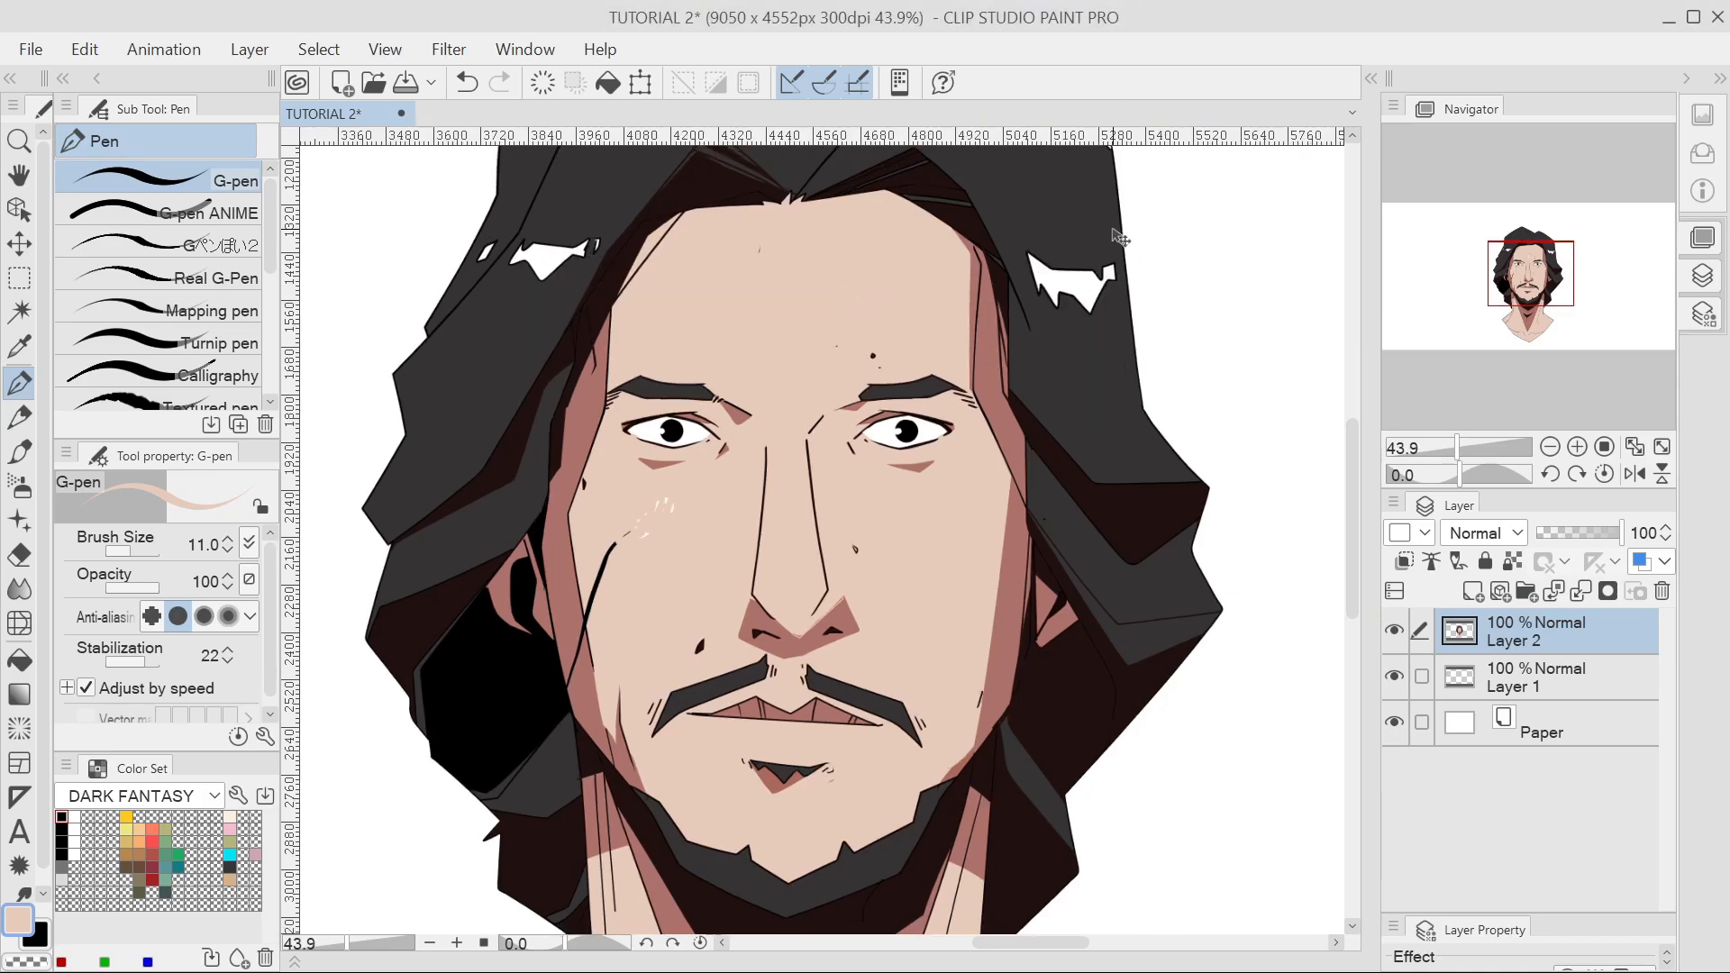
key(ctrl+z)
key(ctrl+z)
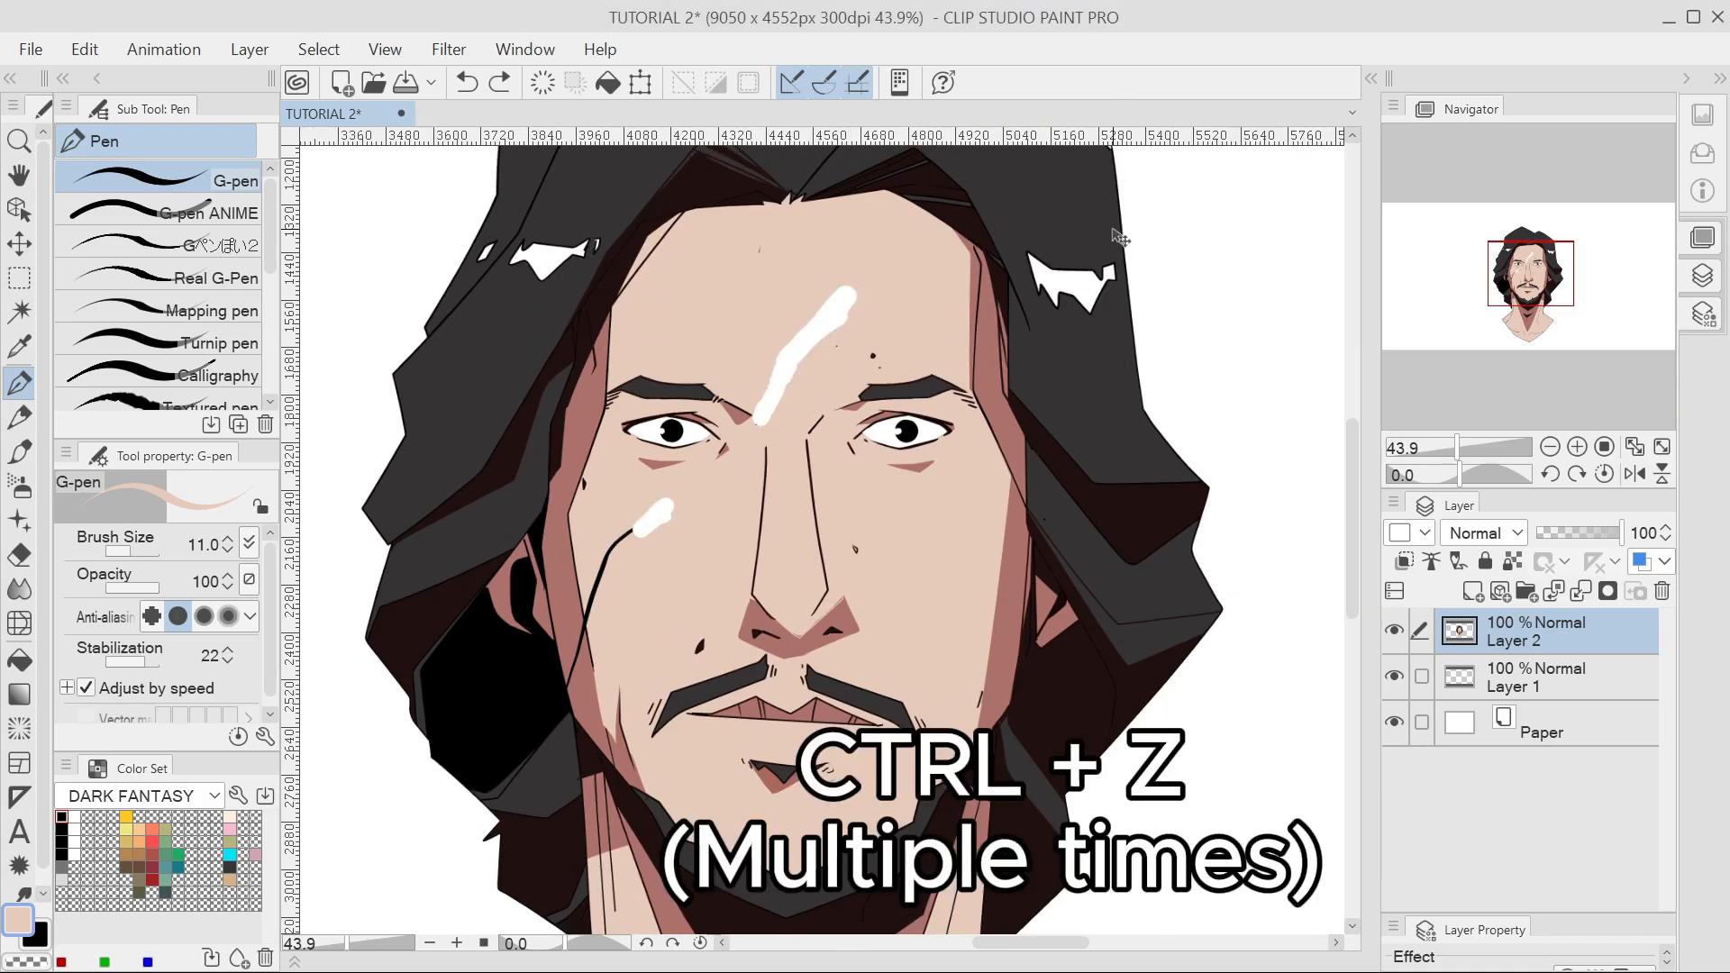
key(ctrl+z)
key(ctrl+z)
key(ctrl+z)
key(ctrl+z)
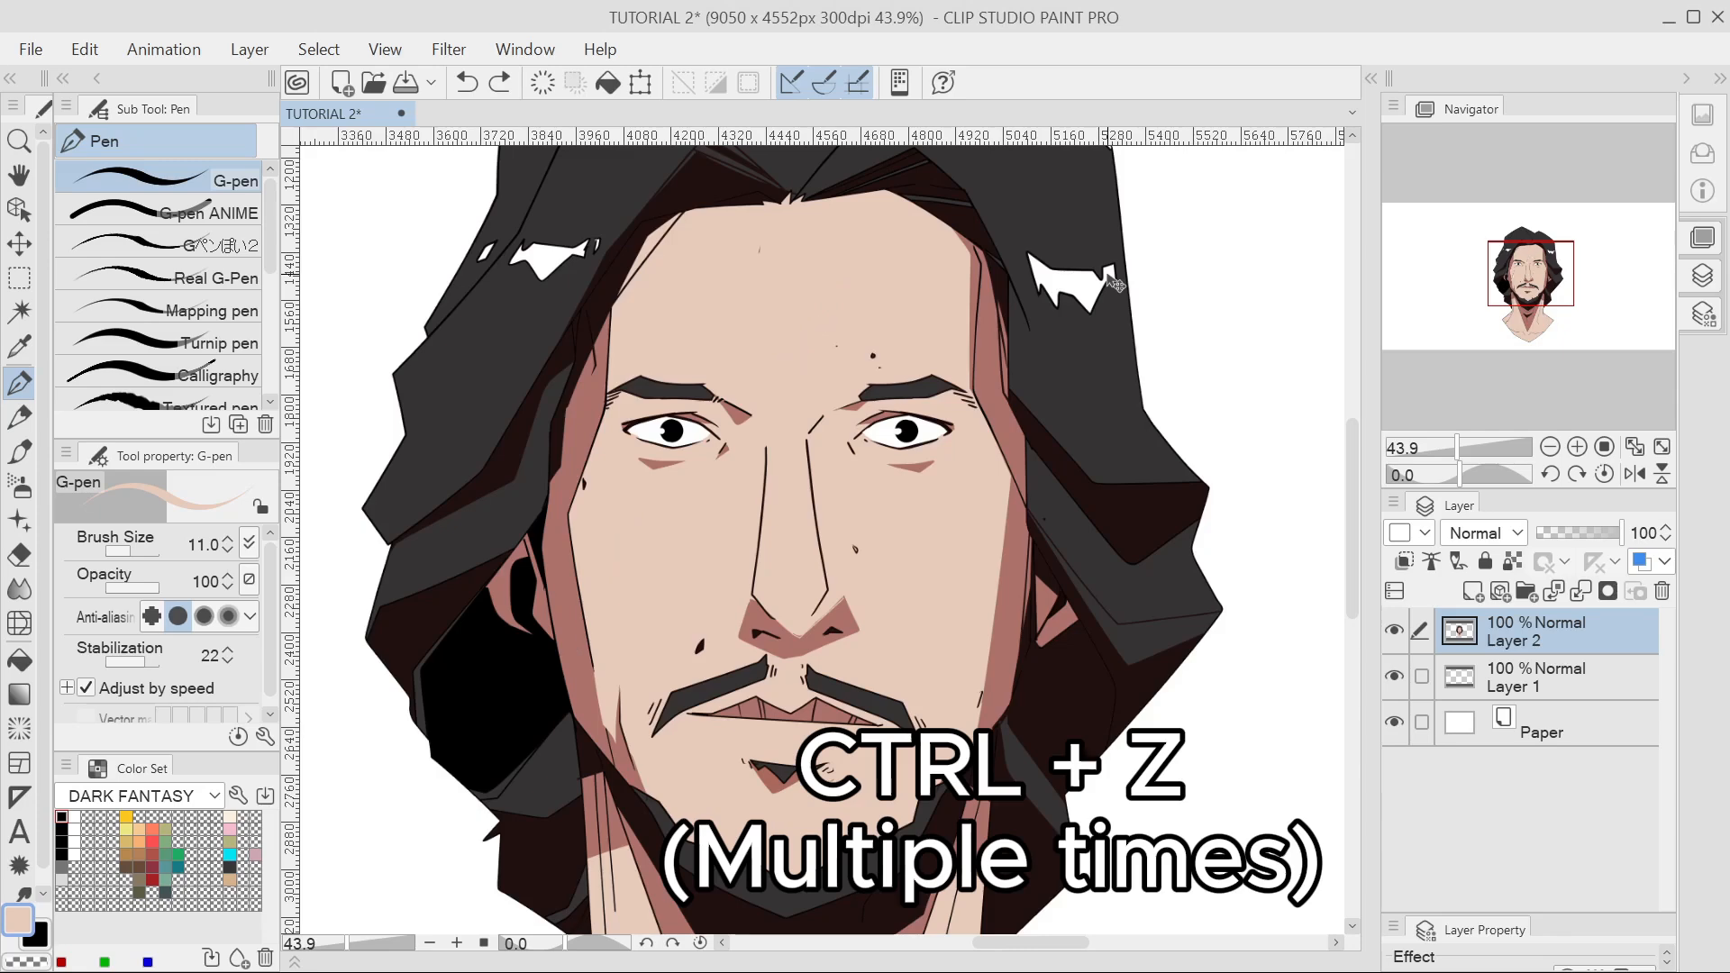
key(ctrl+z)
key(ctrl+z)
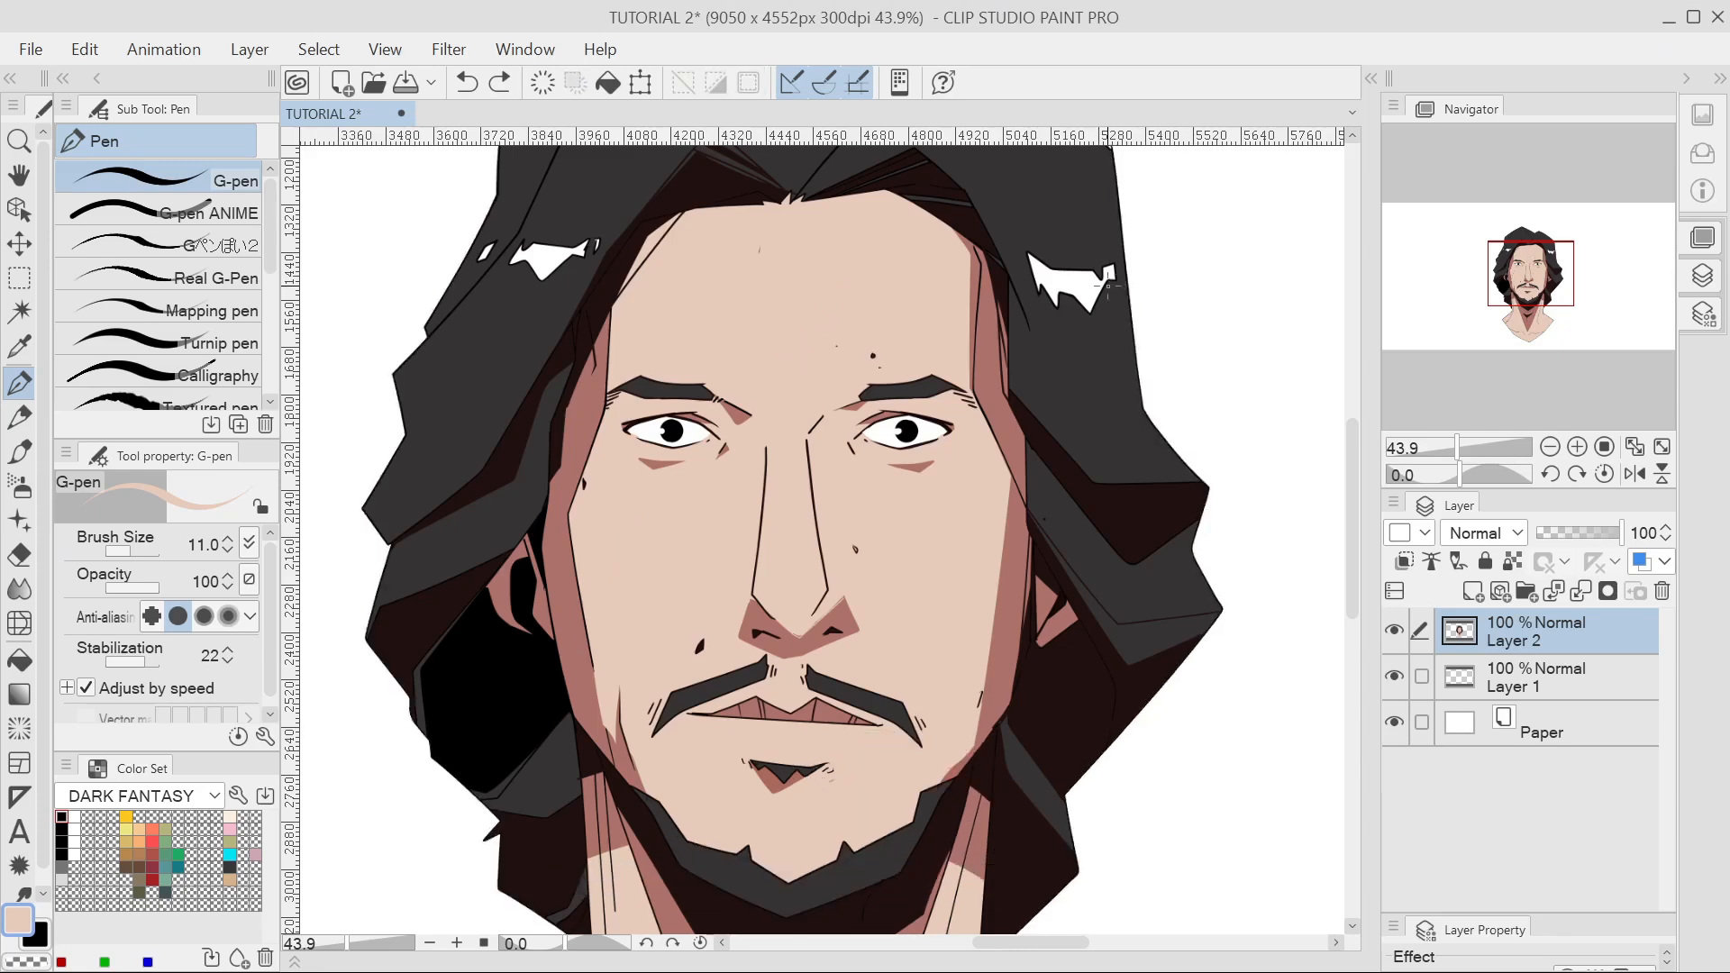
scroll(1109, 287, down, 5)
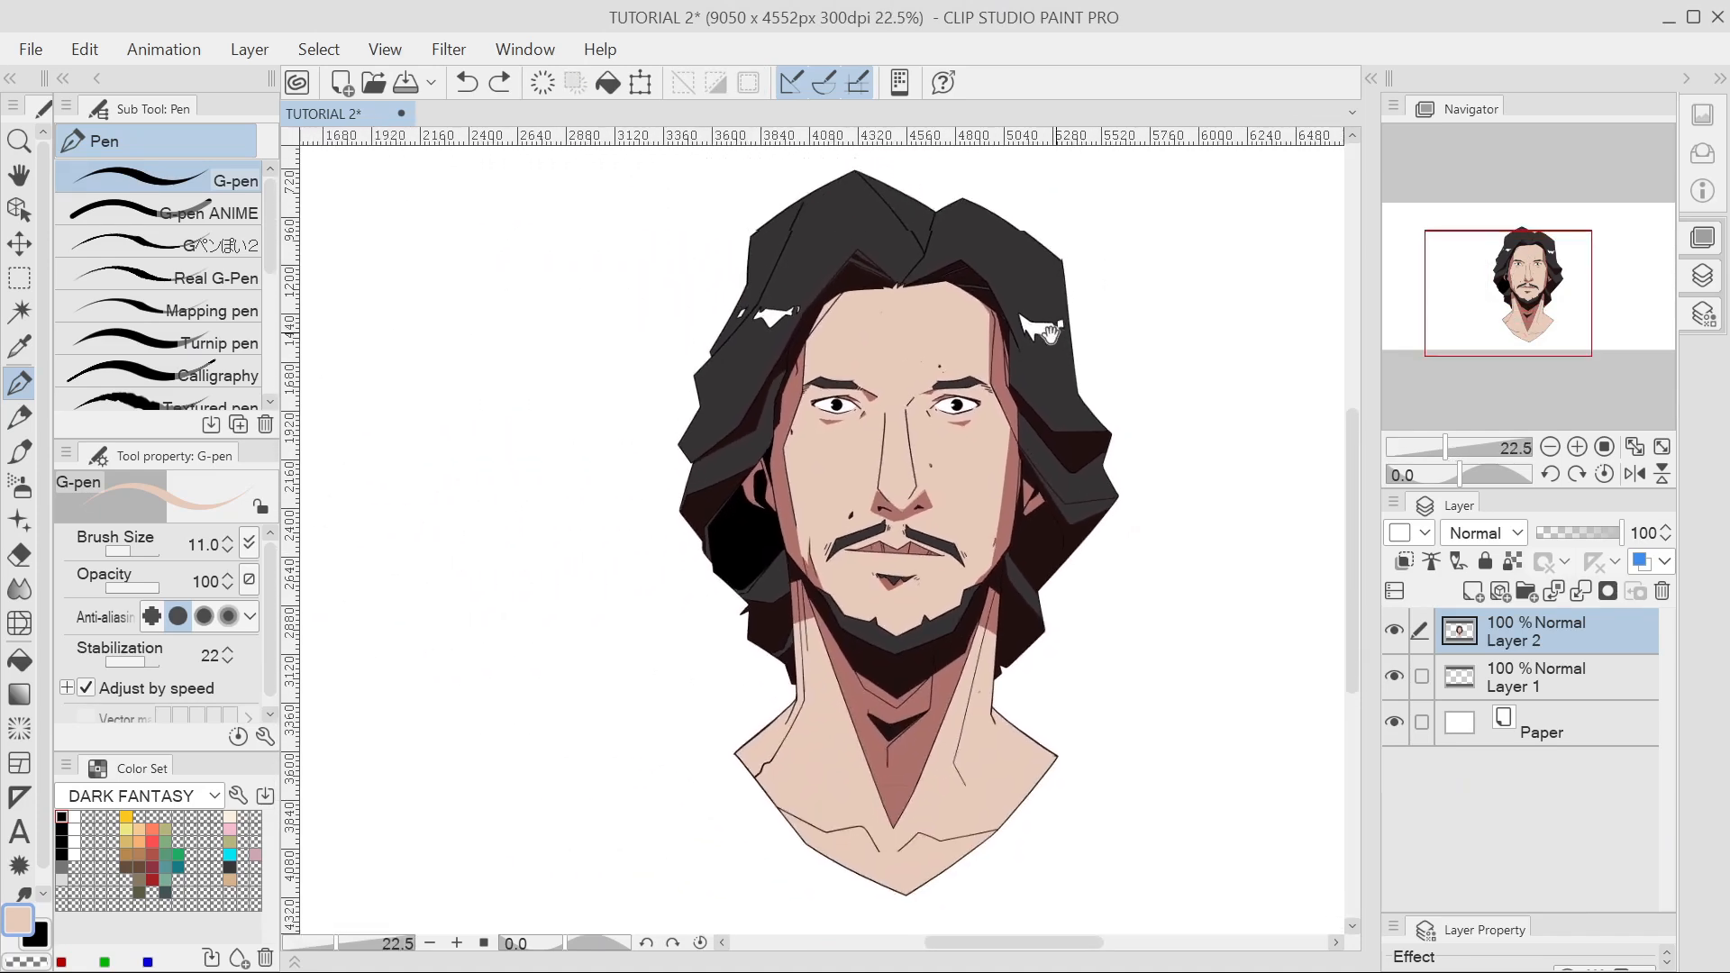
Shorten the Navigator panel so the Layer panel below it gets more room.
drag(1050, 336, 975, 337)
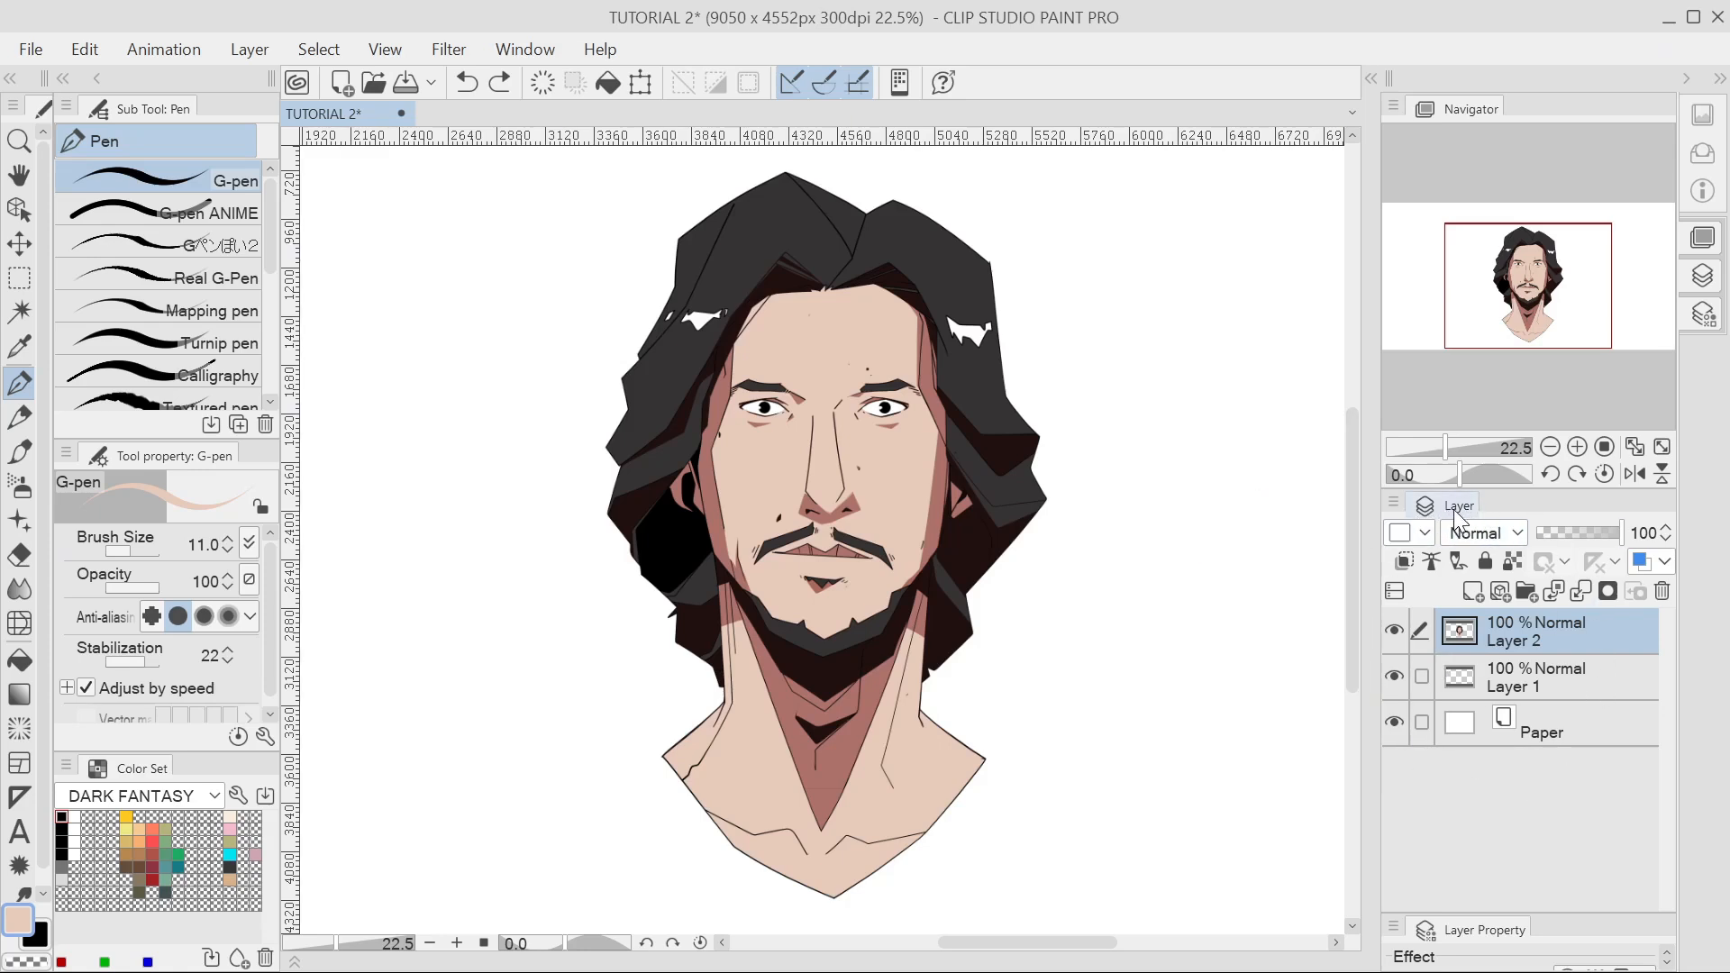
click(521, 51)
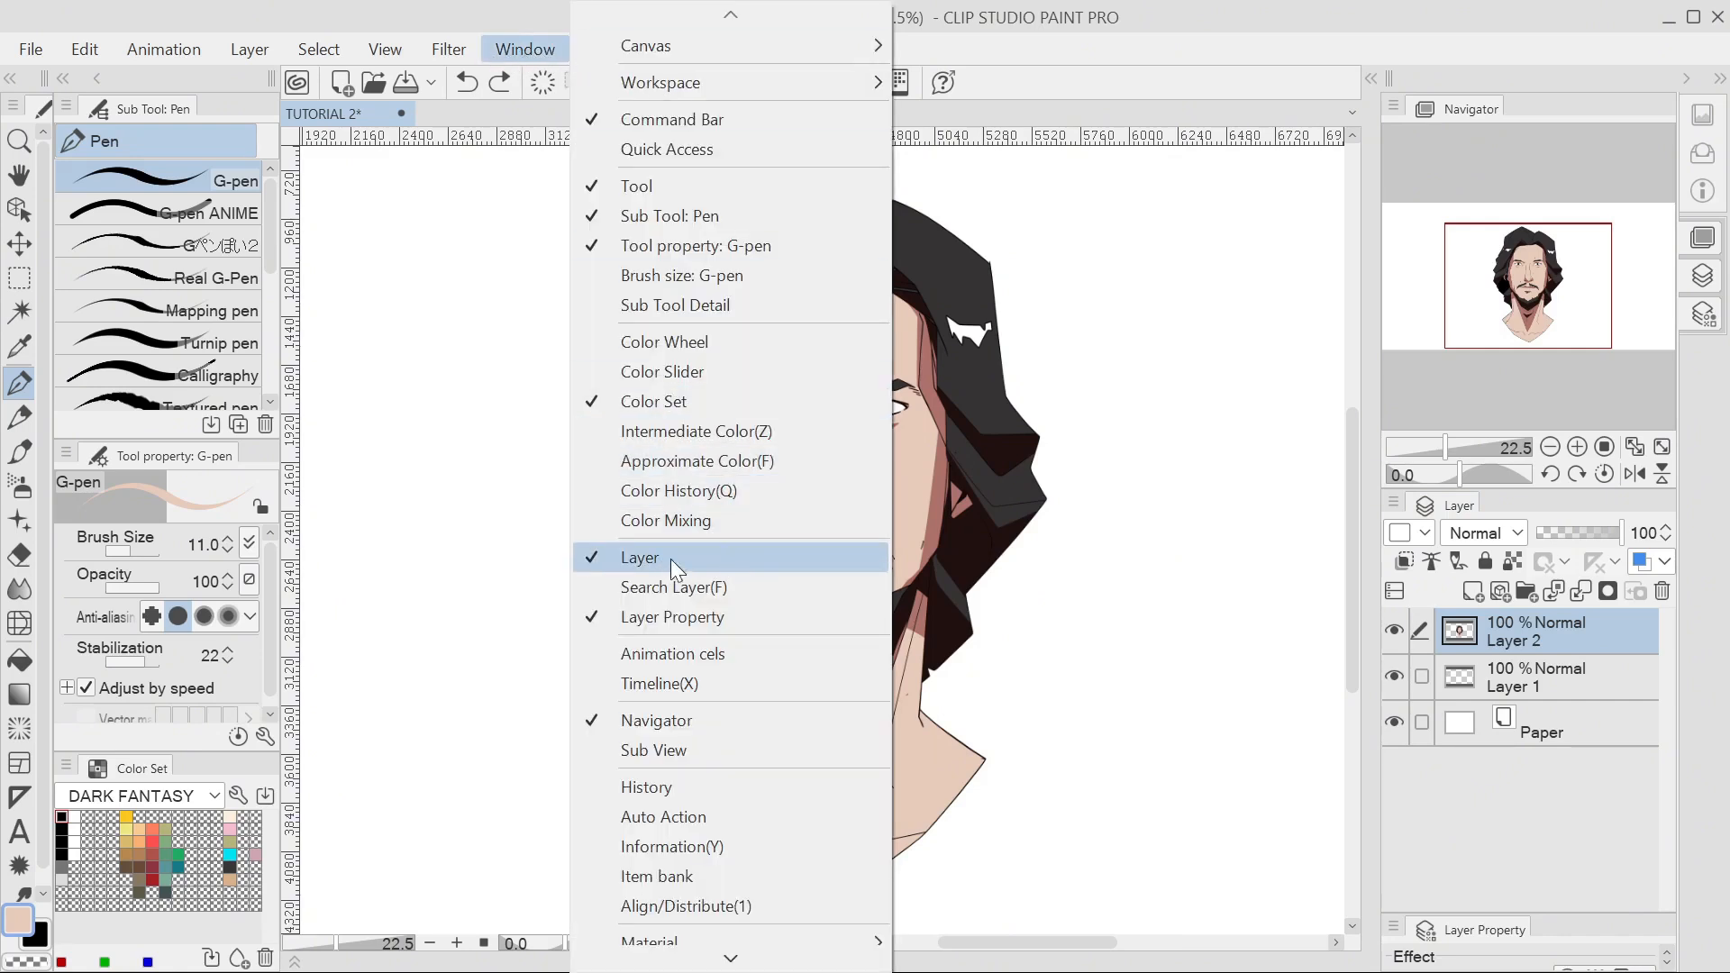
click(1133, 563)
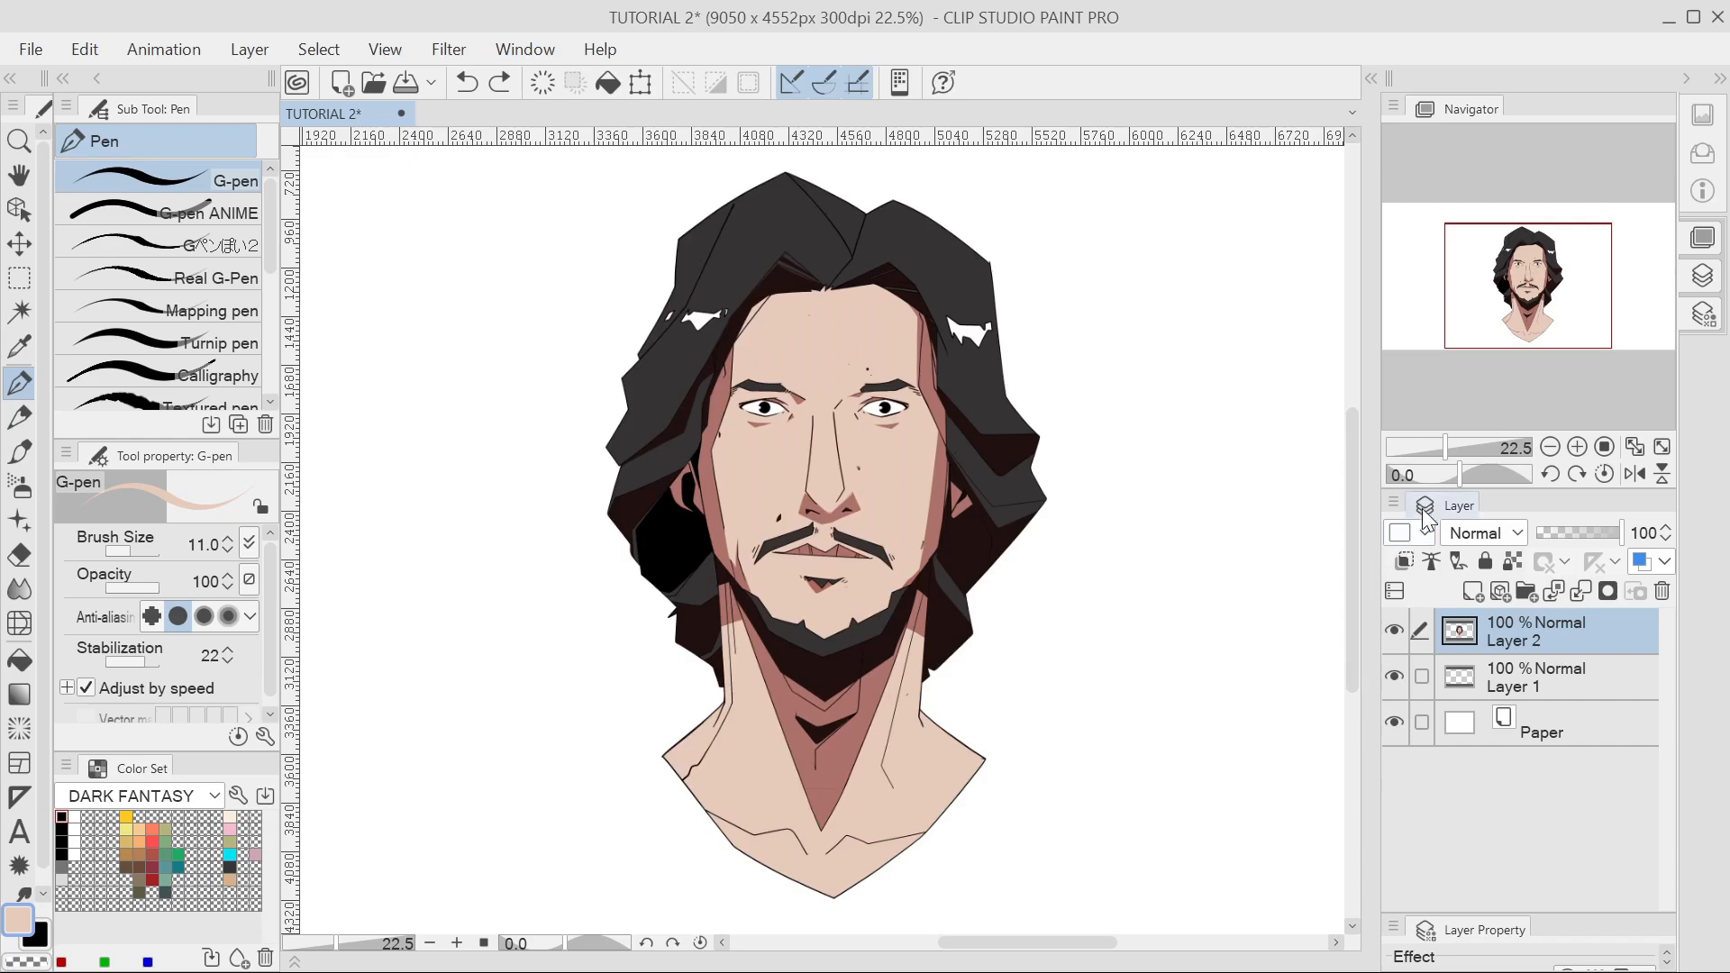
drag(1440, 491, 1321, 407)
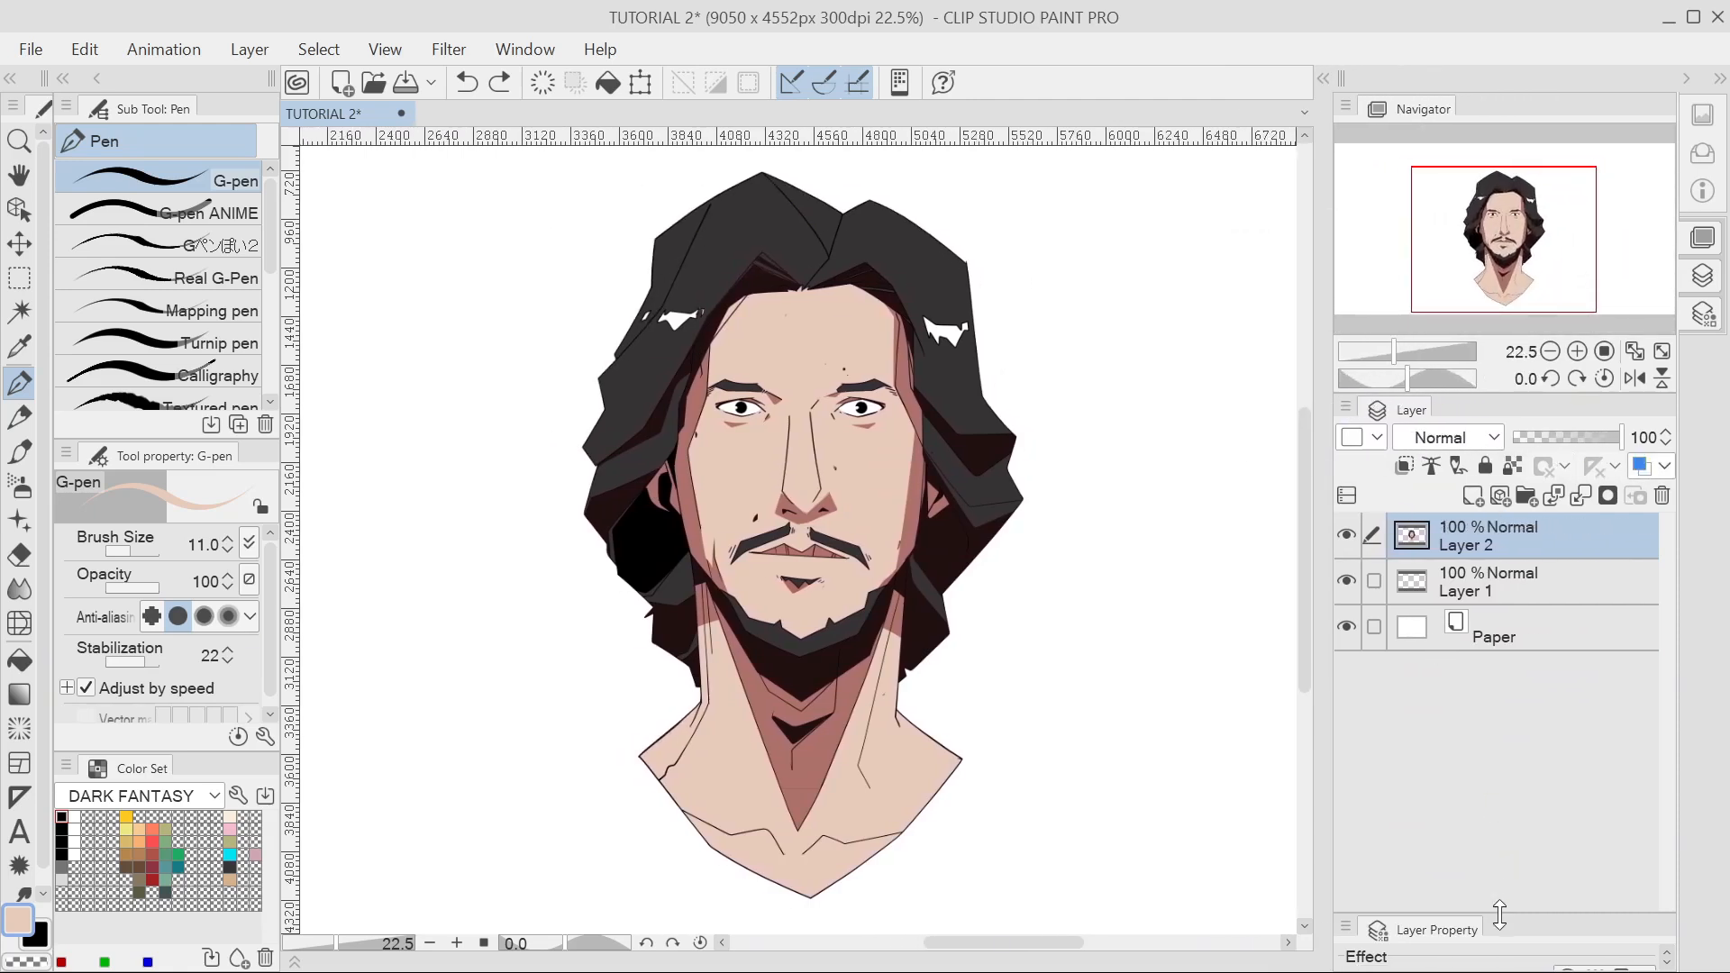
Enlarge the Layer panel slightly over Layer Property and select Layer 1.
mouse_move(1497, 925)
mouse_down()
mouse_move(1497, 753)
mouse_move(1505, 927)
mouse_up()
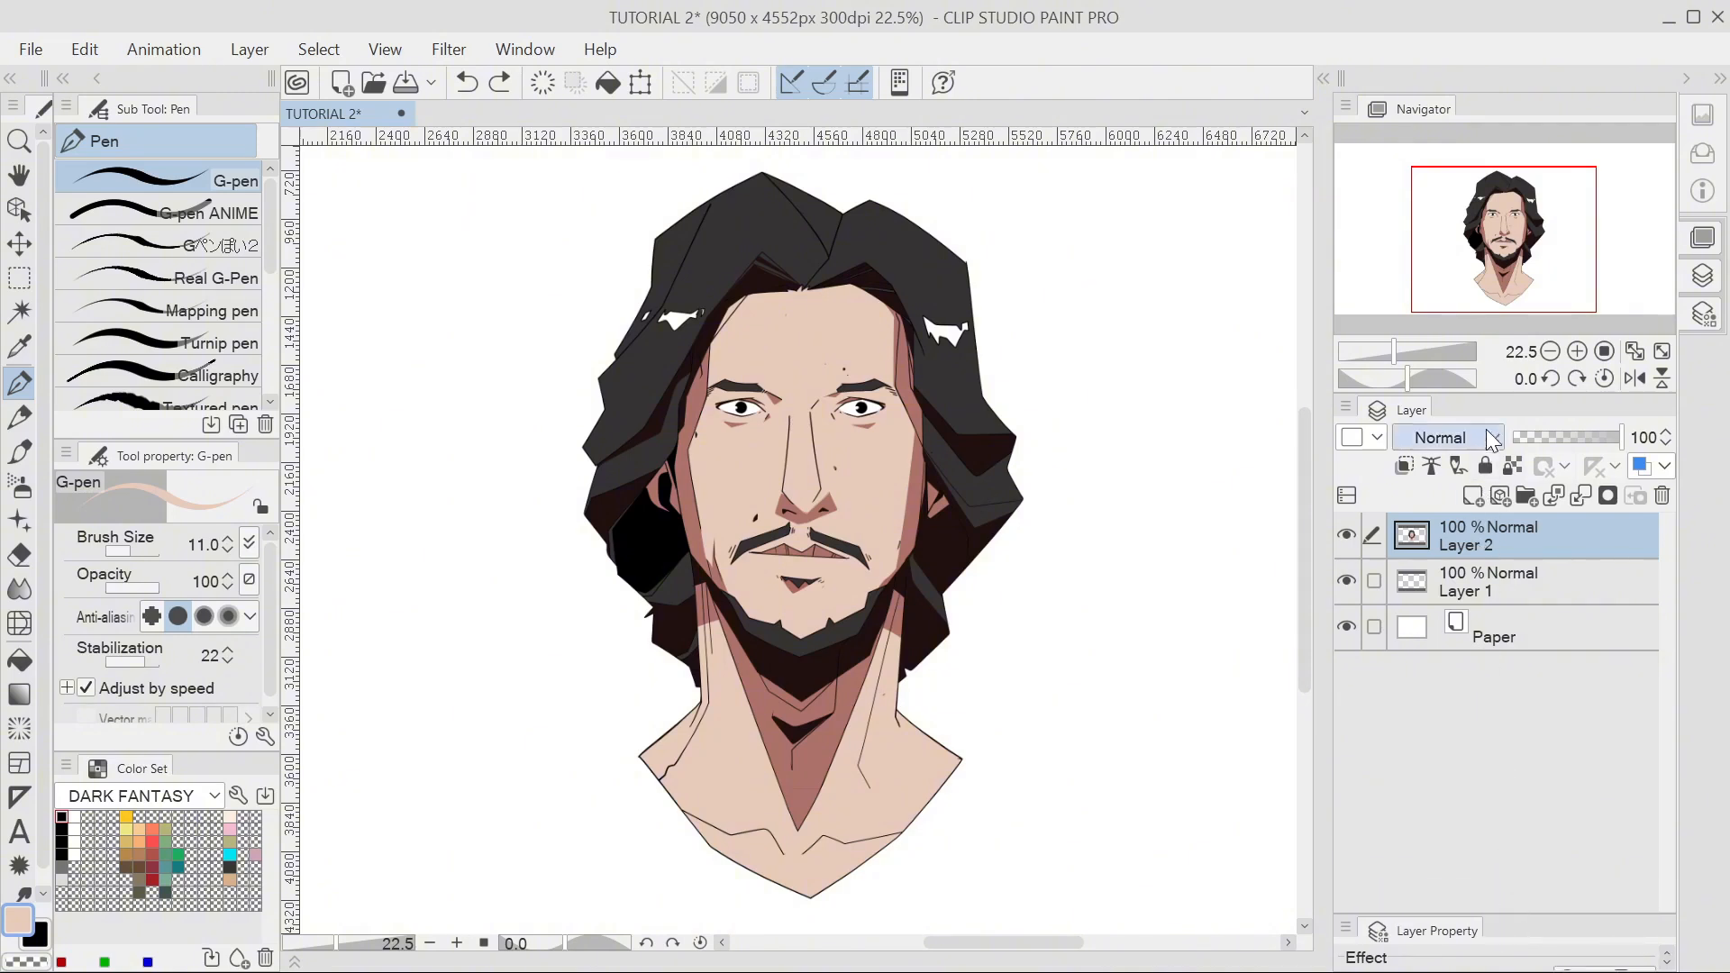
click(1497, 590)
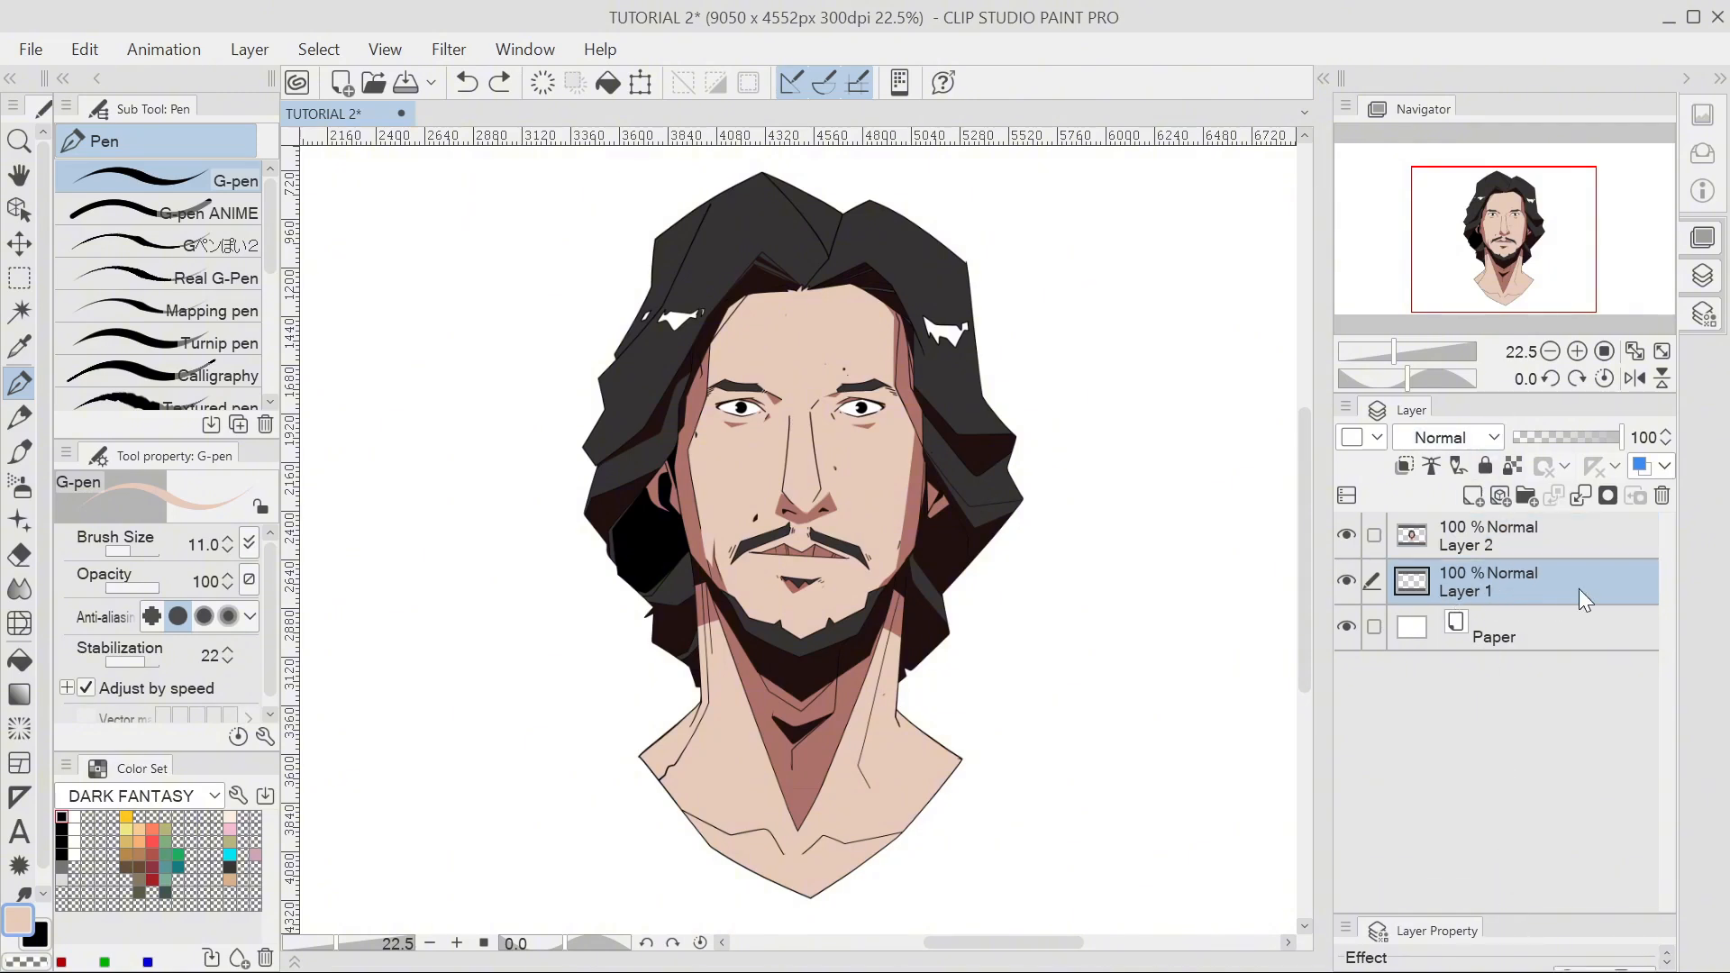
click(1461, 543)
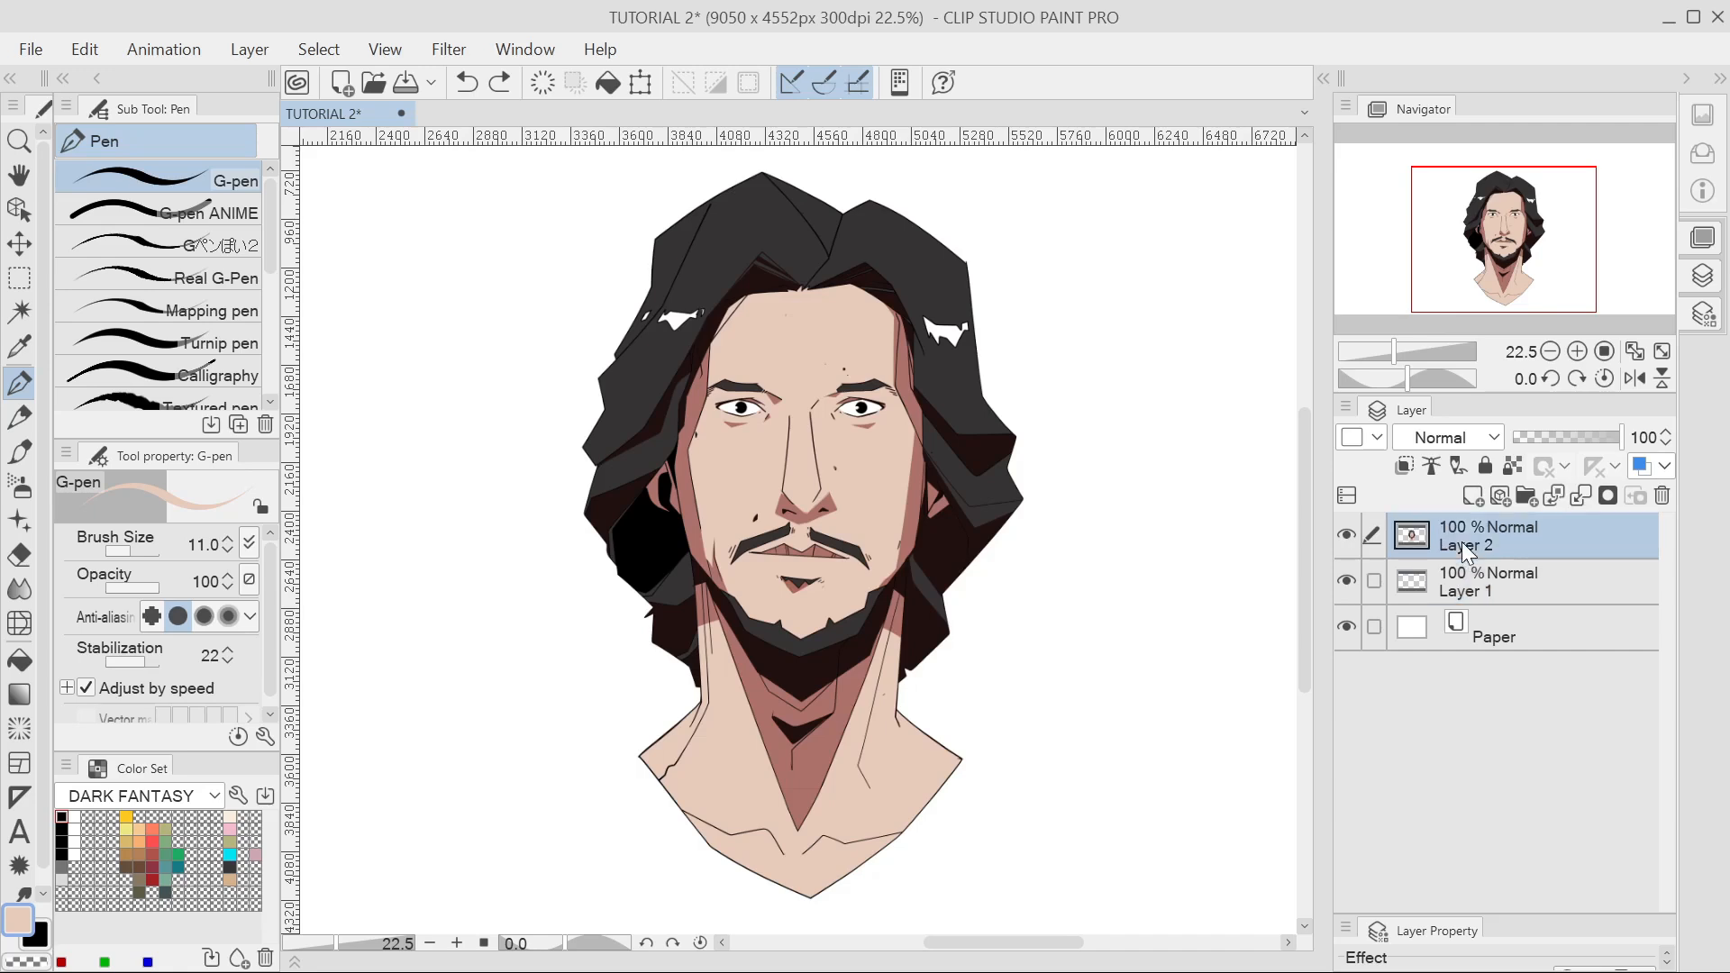
click(1467, 571)
click(1468, 545)
click(1465, 575)
click(1469, 552)
click(1473, 582)
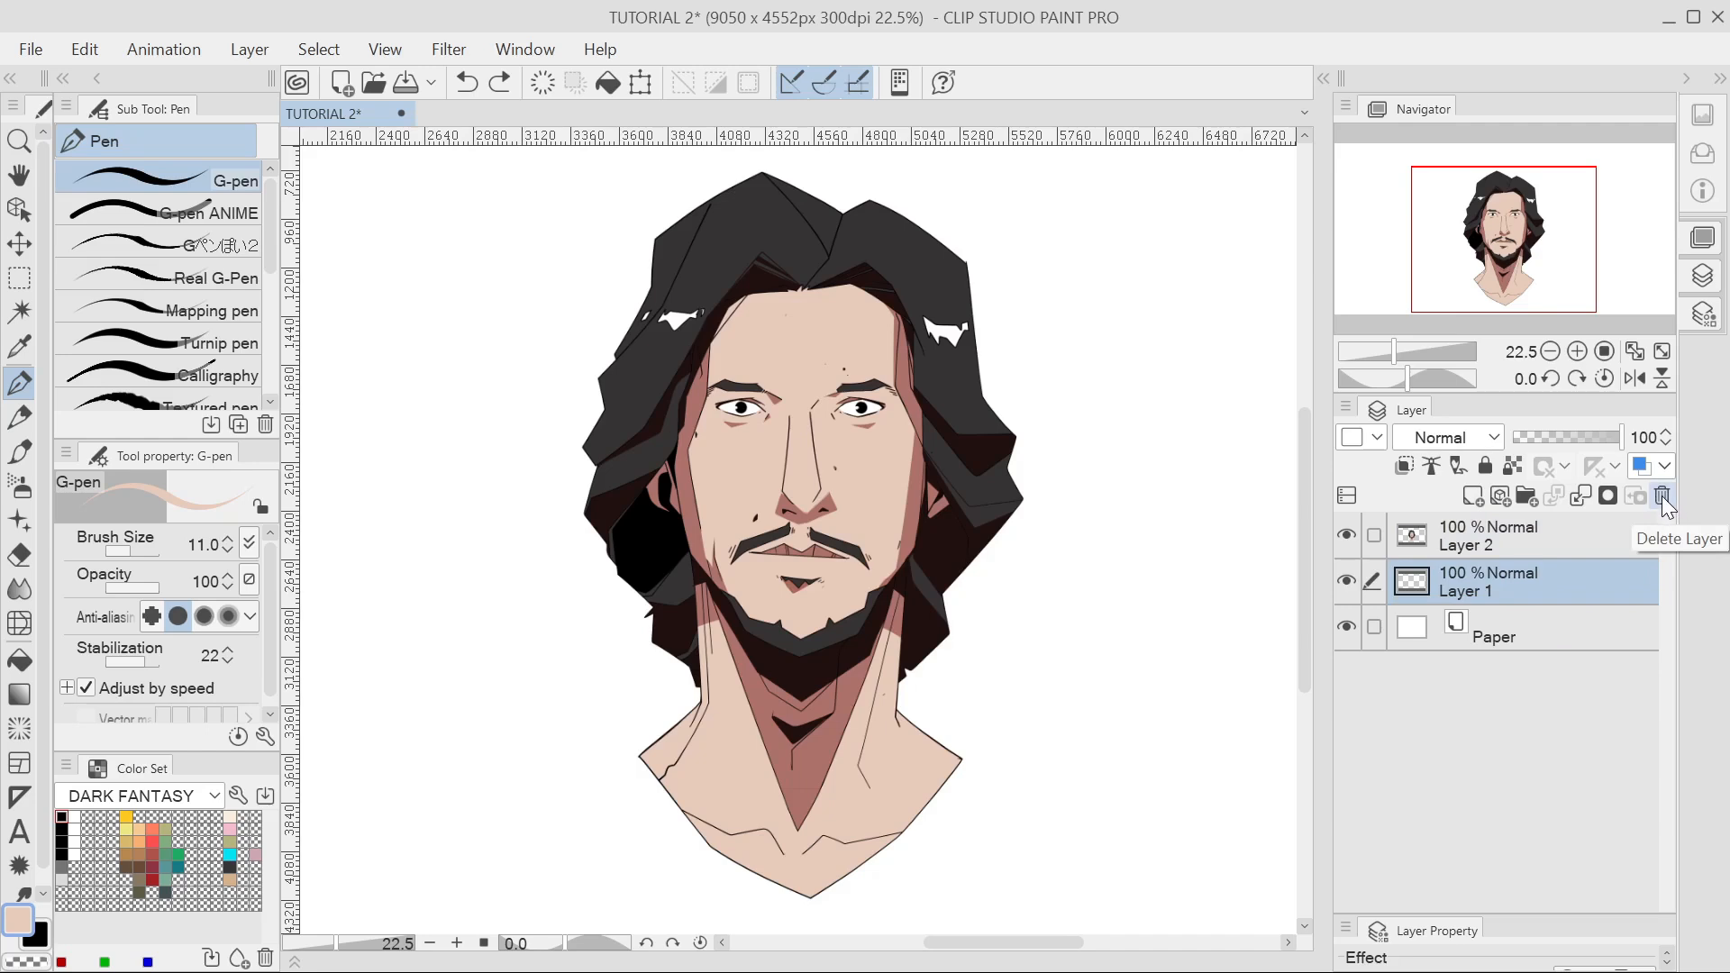
Delete Layer 1 with the trash icon, leaving Layer 2 and Paper, and select Layer 2.
right_click(1575, 592)
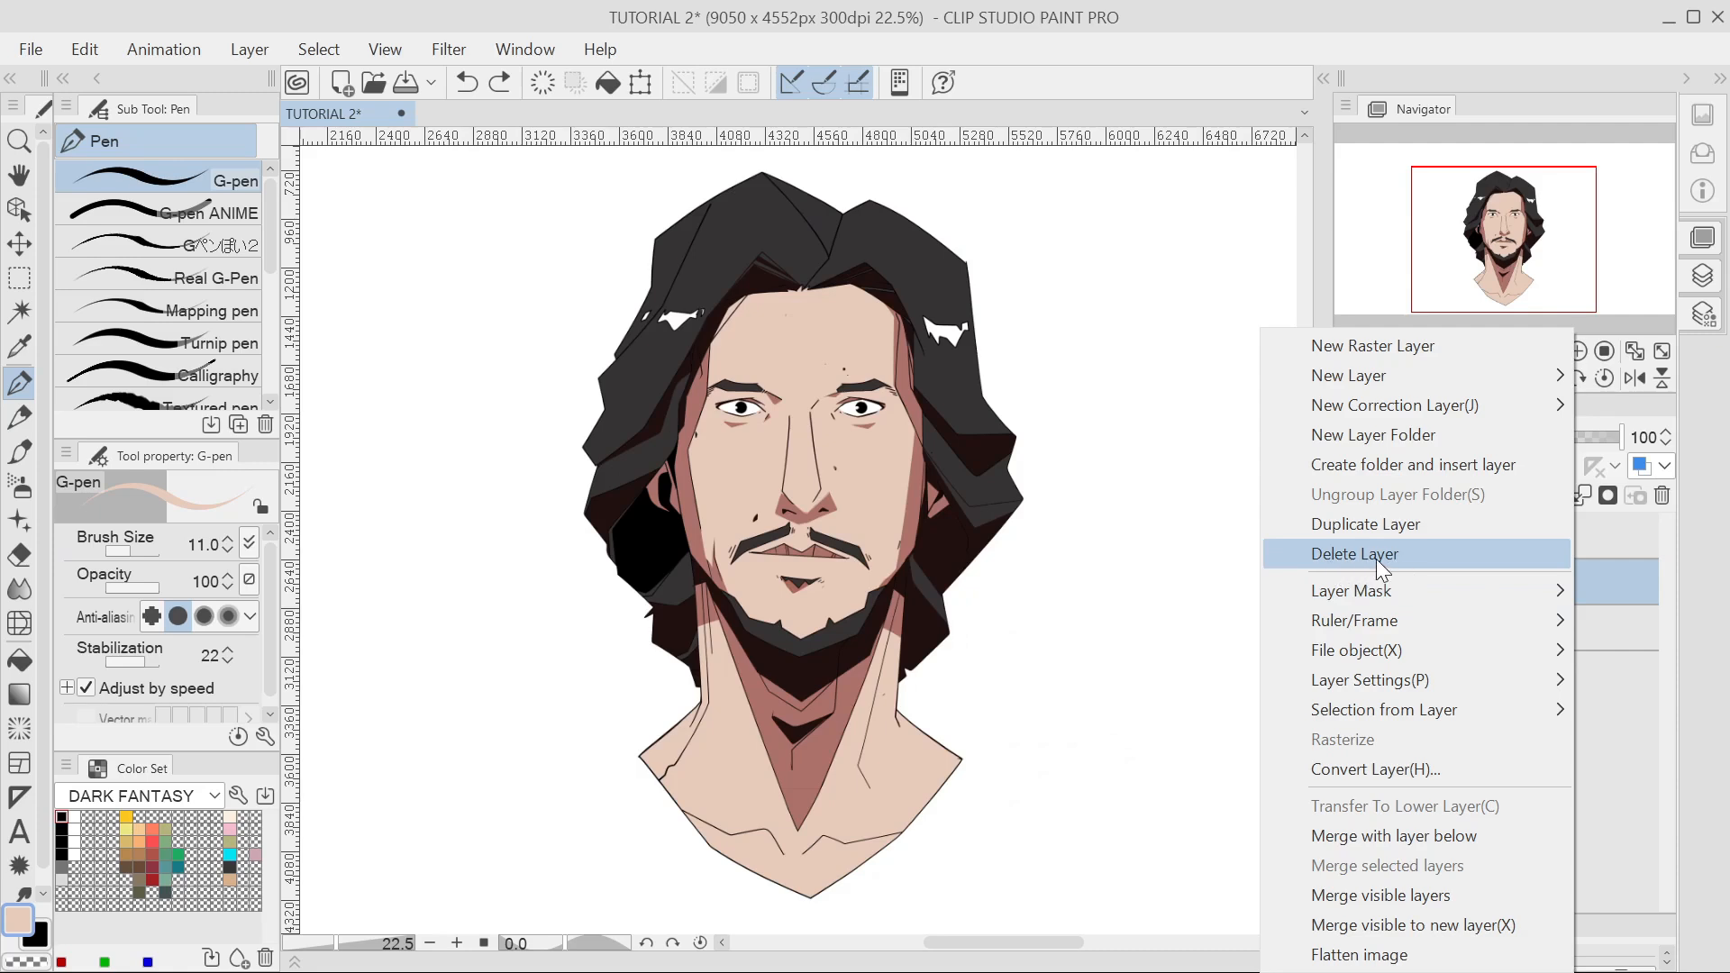
click(1608, 577)
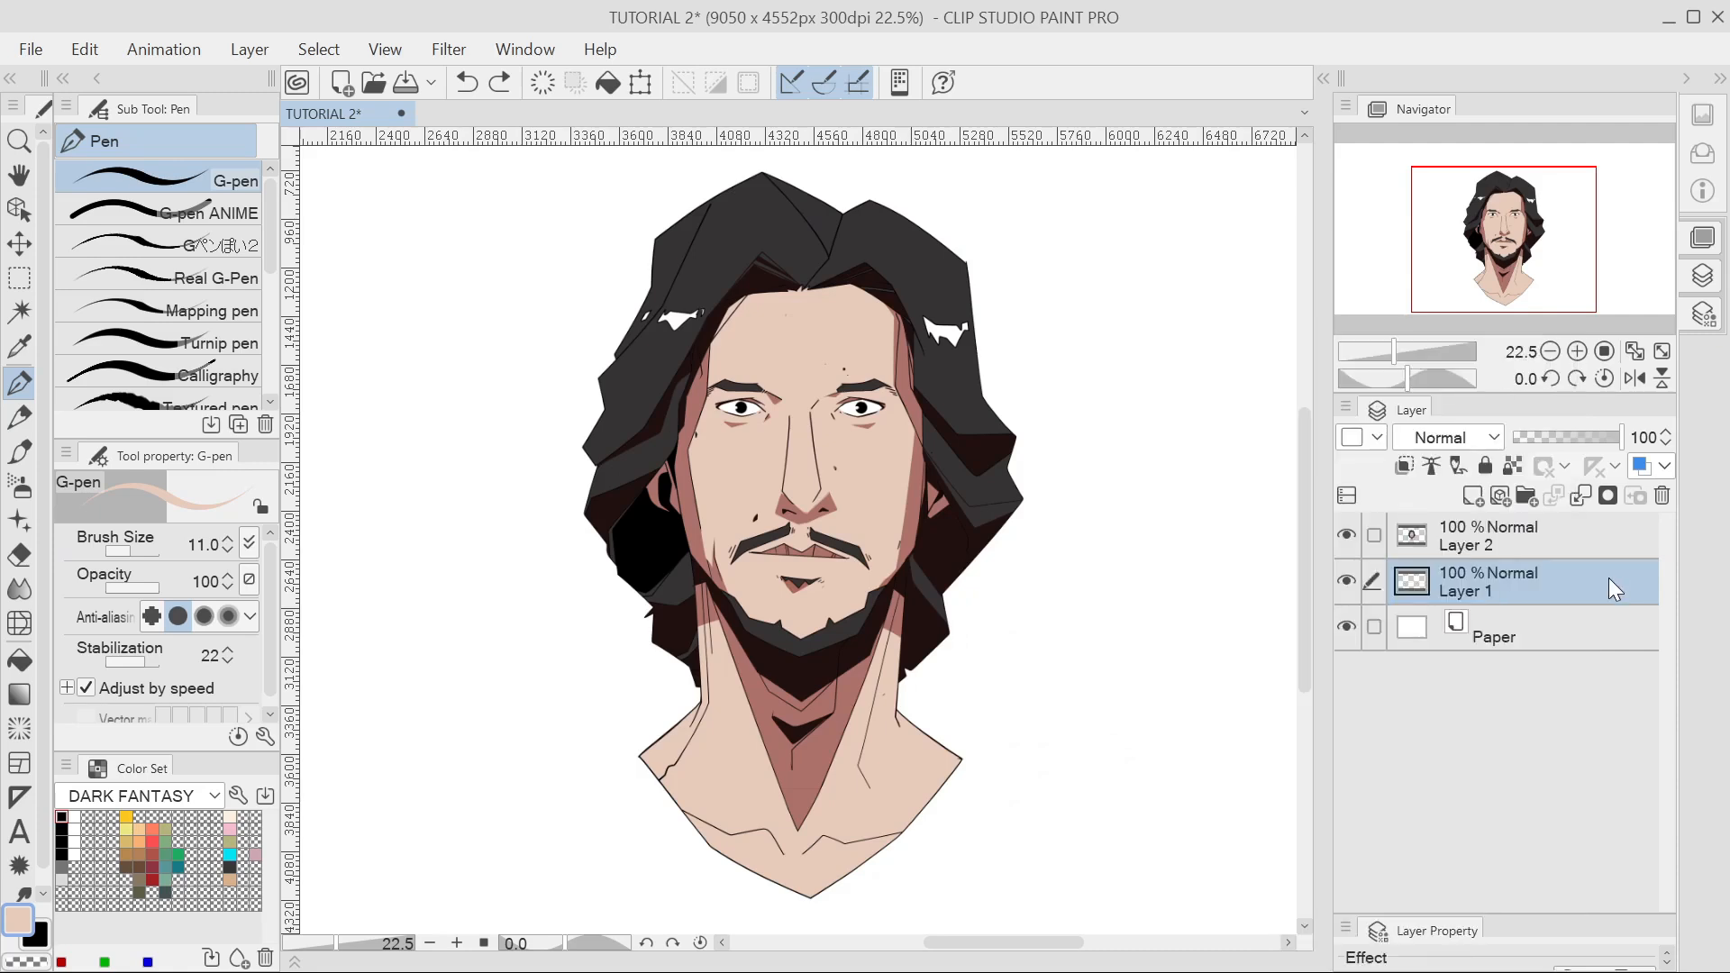
click(1661, 498)
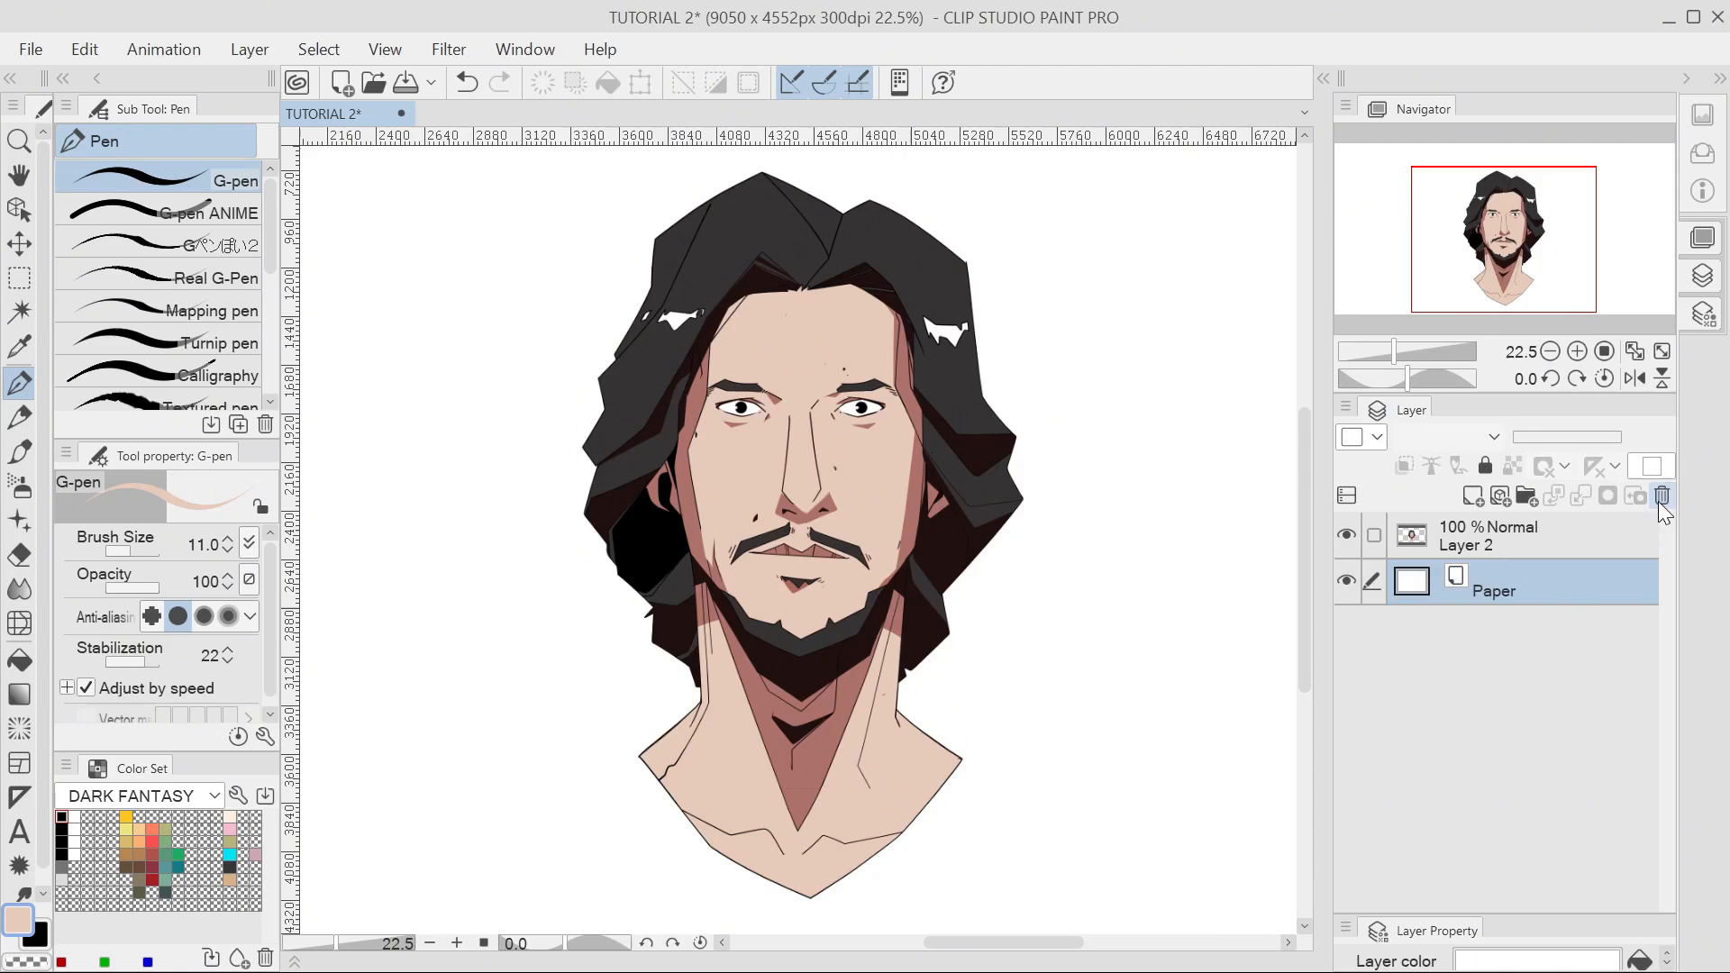
click(1456, 539)
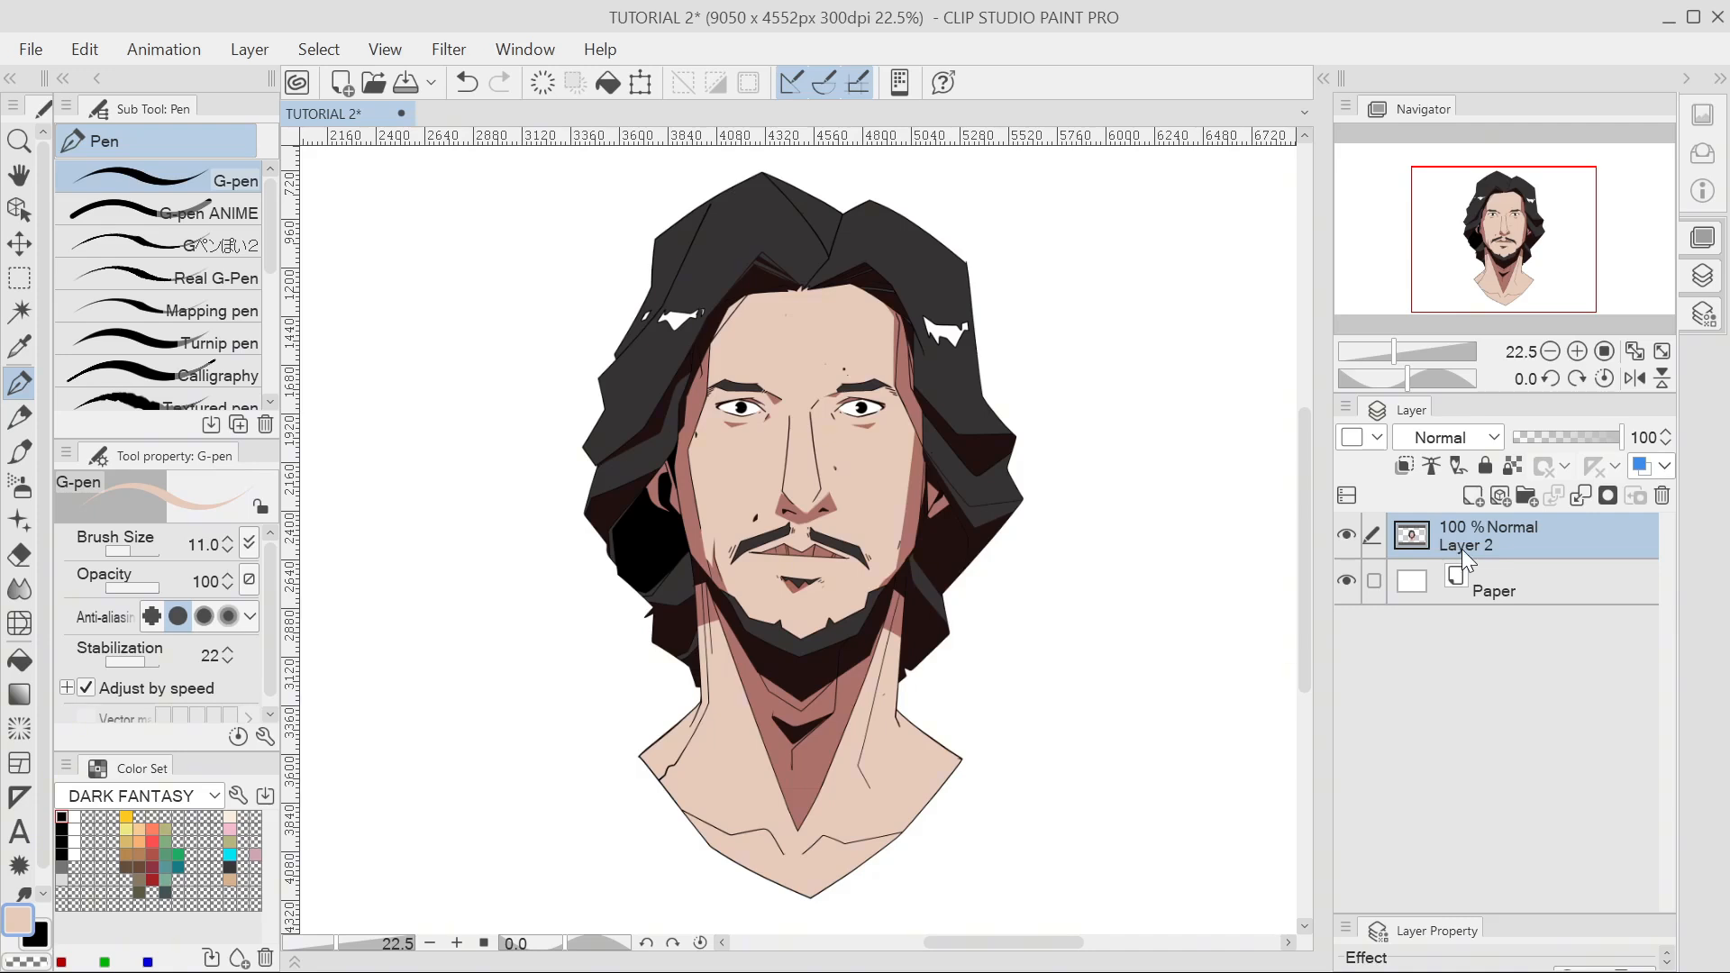
Rename Layer 2 to 'REFERENCE LAYER'.
double_click(1462, 549)
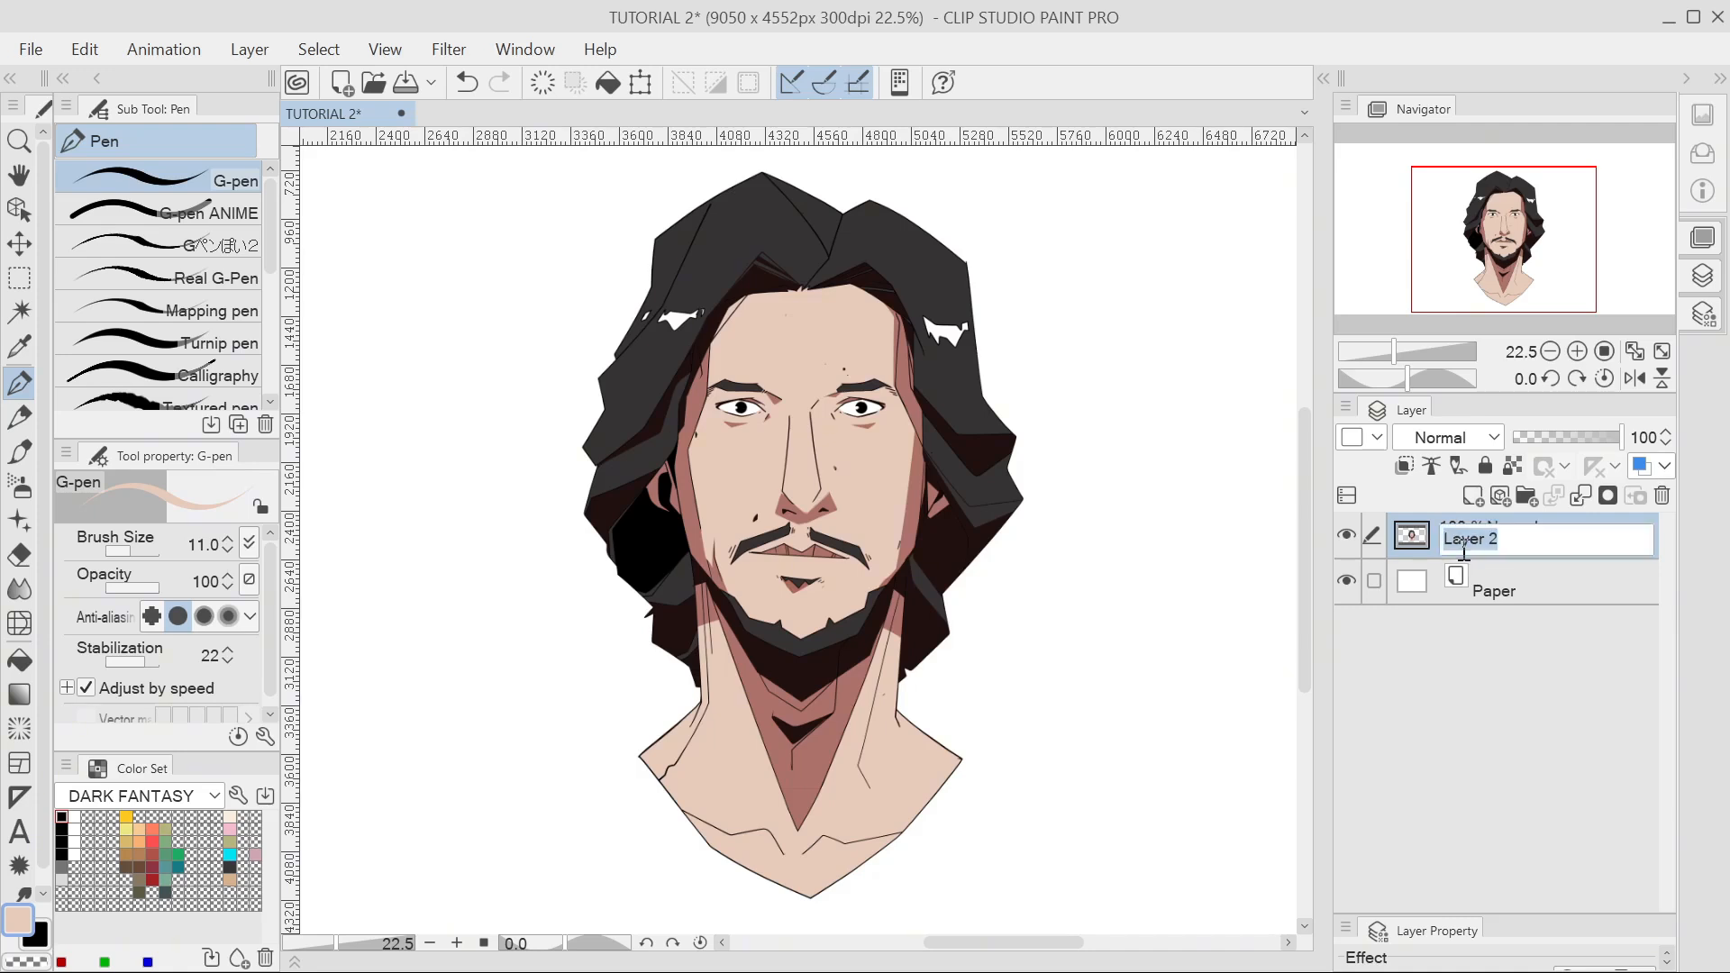
text(REFERENCE LAYER)
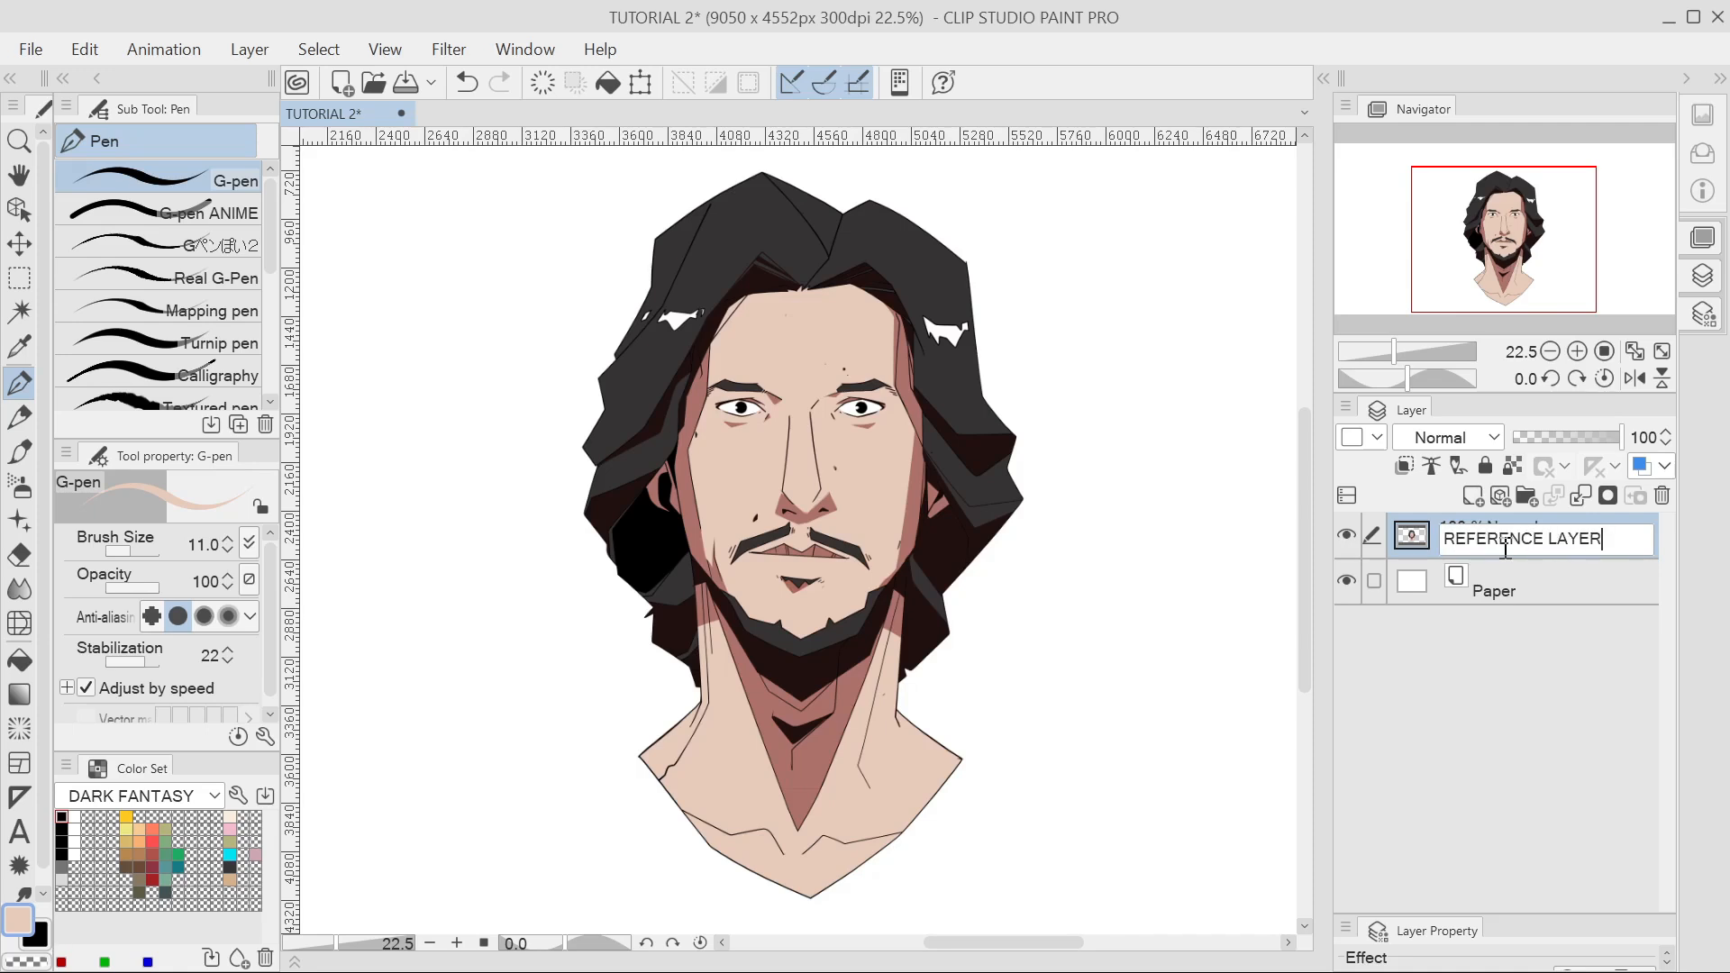
key(Return)
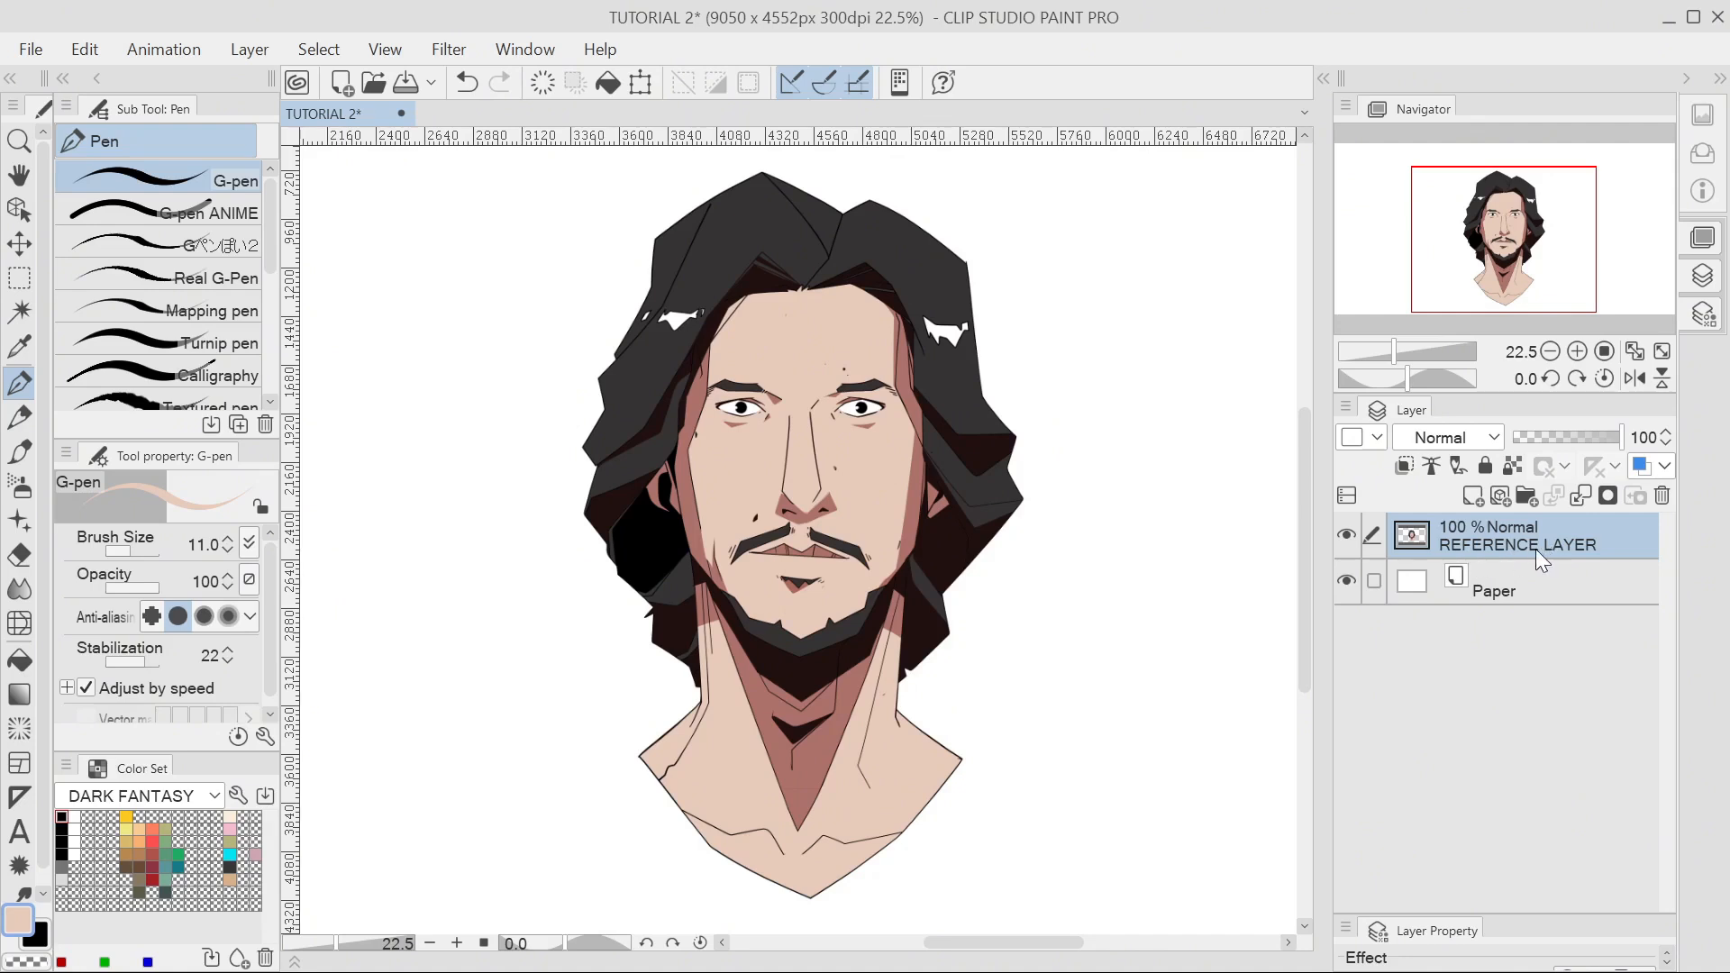
Add a new layer, TEST LAYER, above REFERENCE LAYER and make it active.
click(1472, 496)
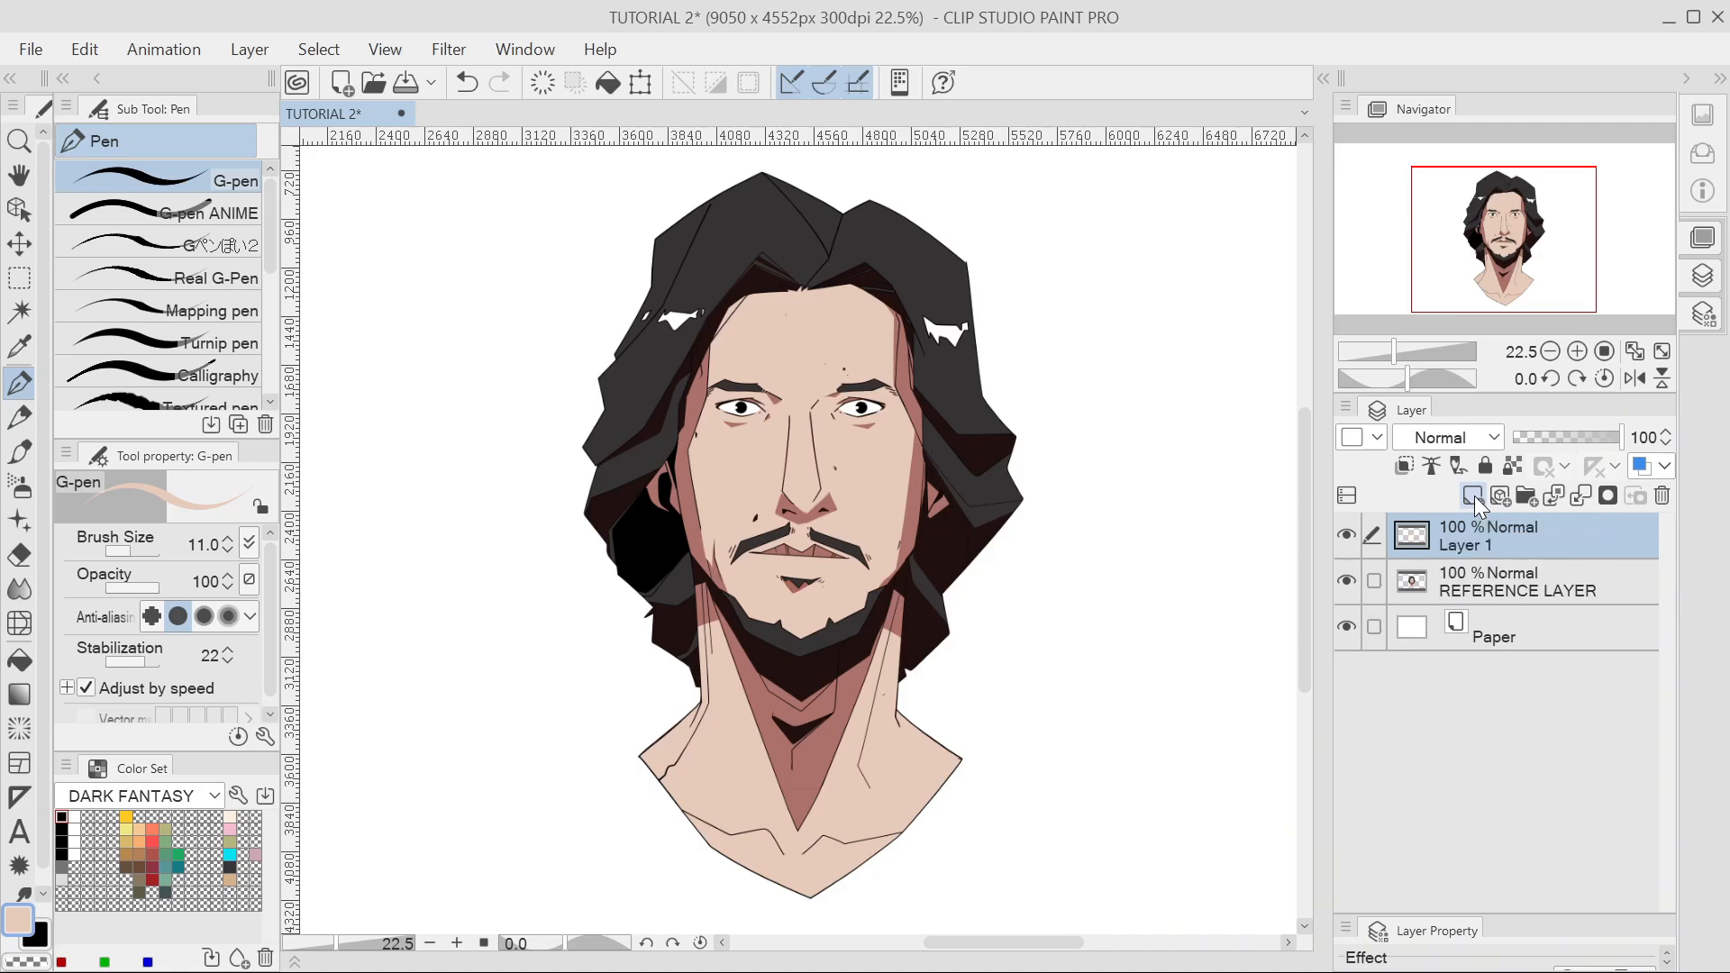
double_click(1474, 550)
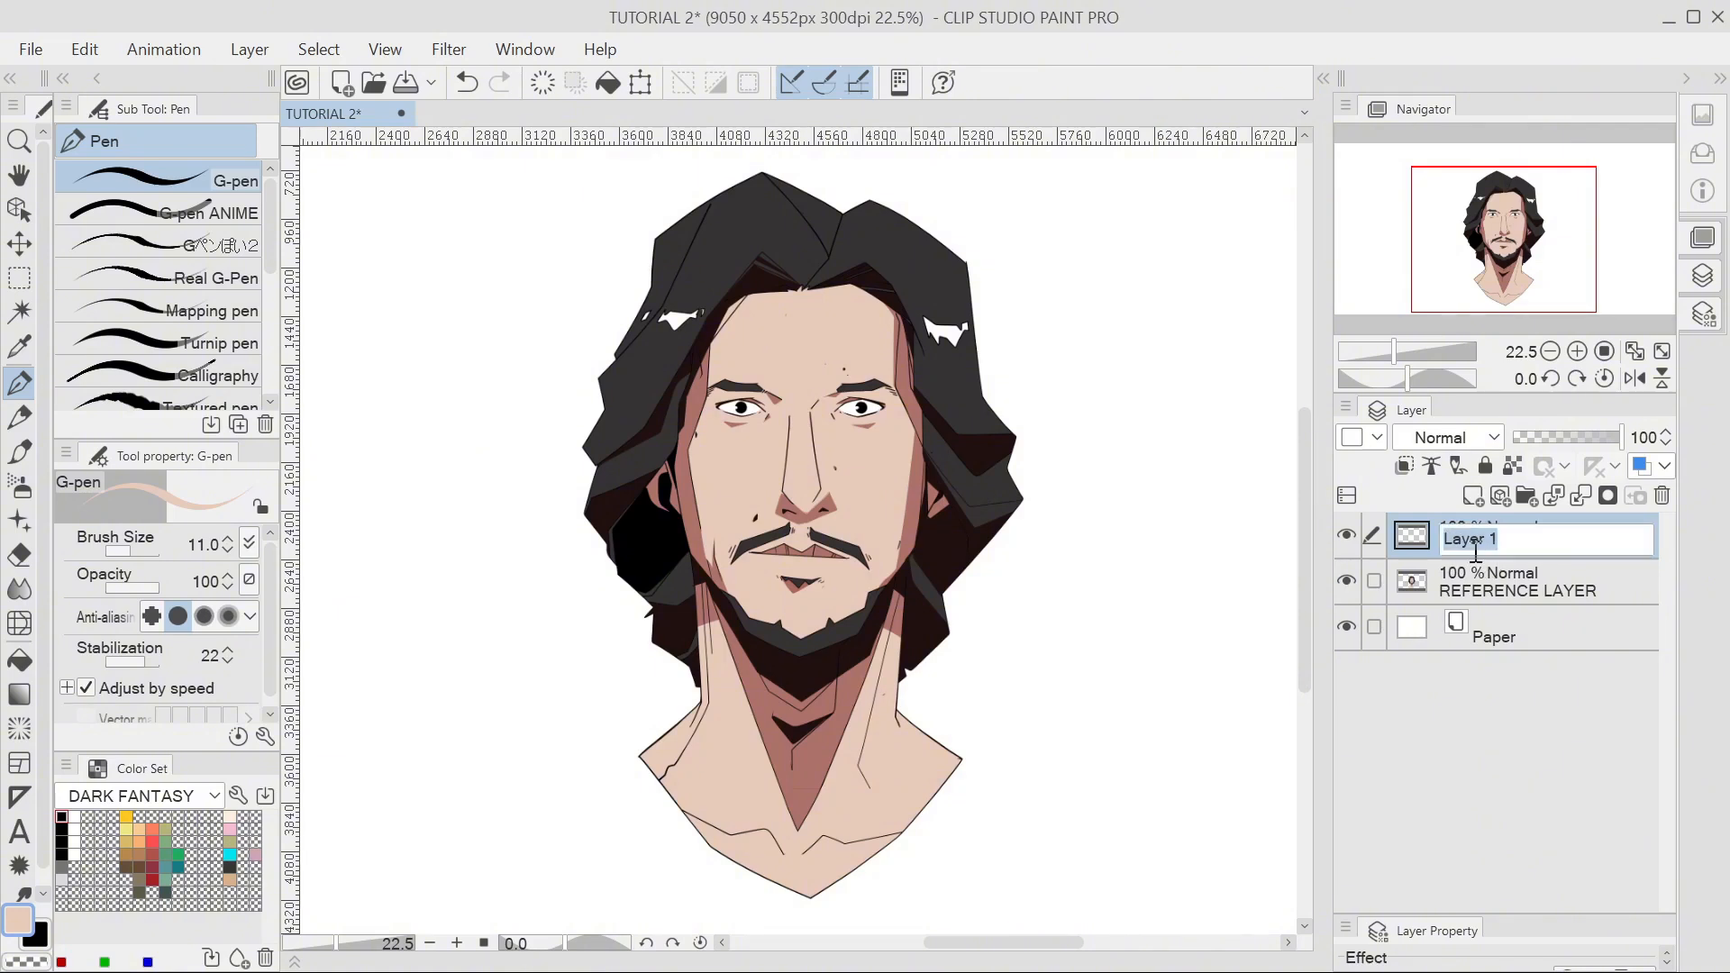
key(Escape)
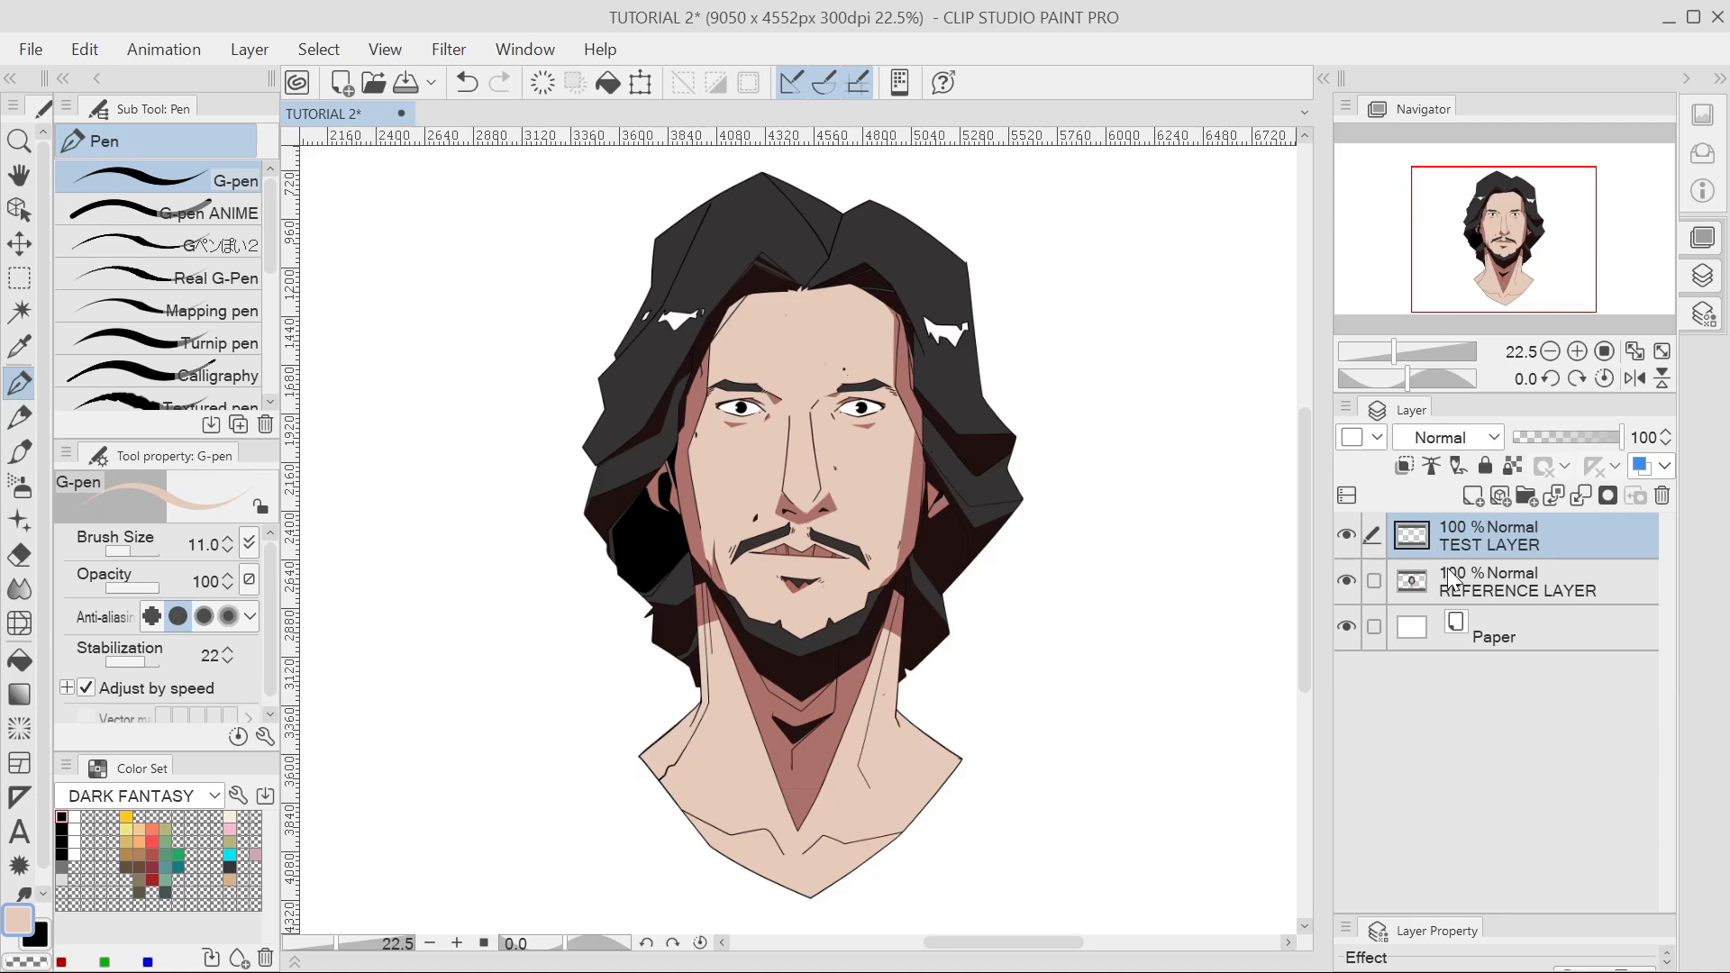
click(1452, 581)
click(1474, 543)
click(1451, 564)
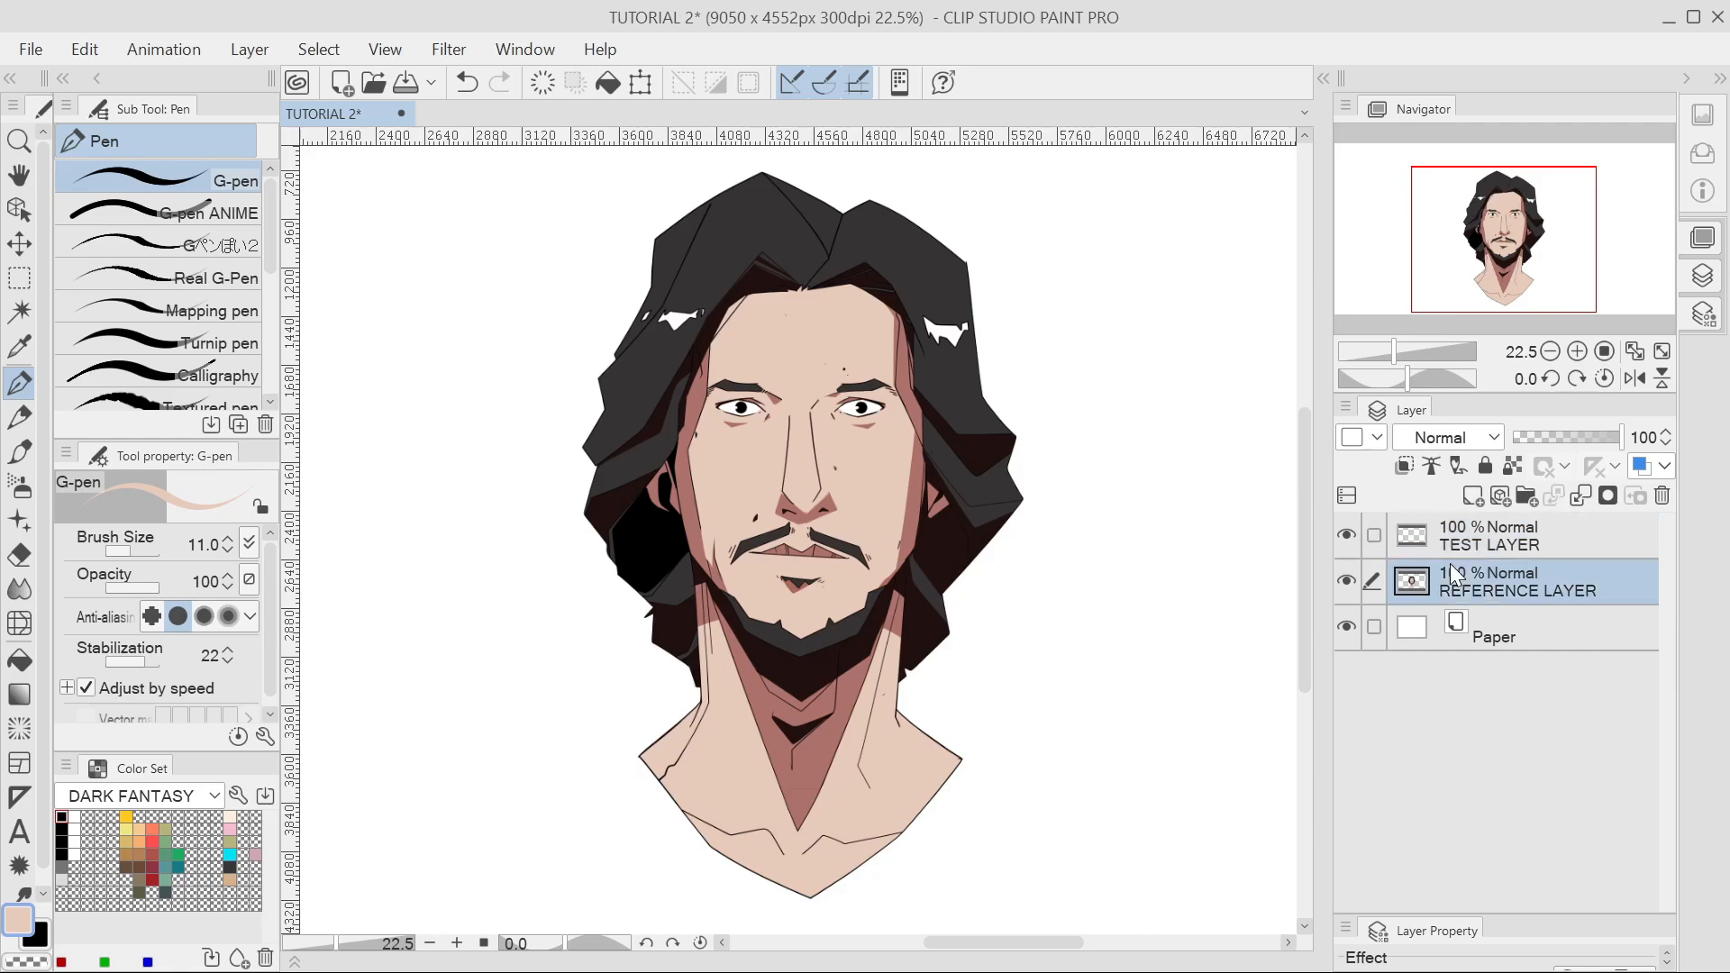
click(1371, 543)
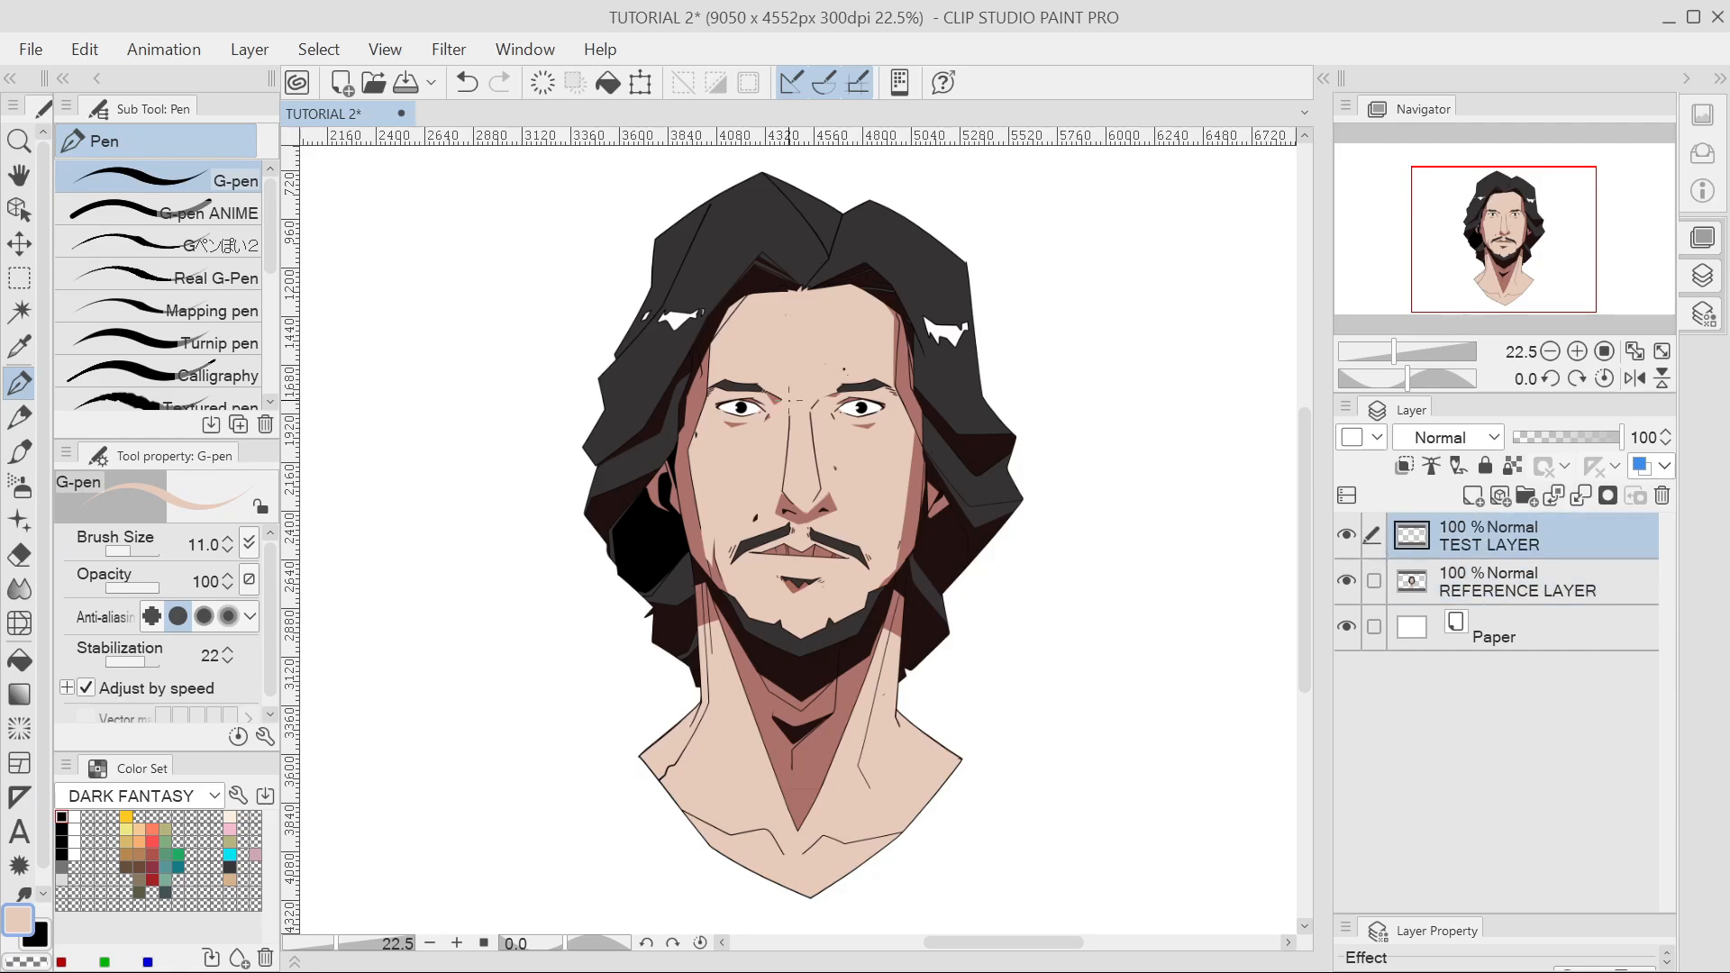
Pick black from the beard and draw scar lines across the left cheek and under the right eye.
scroll(752, 654, up, 5)
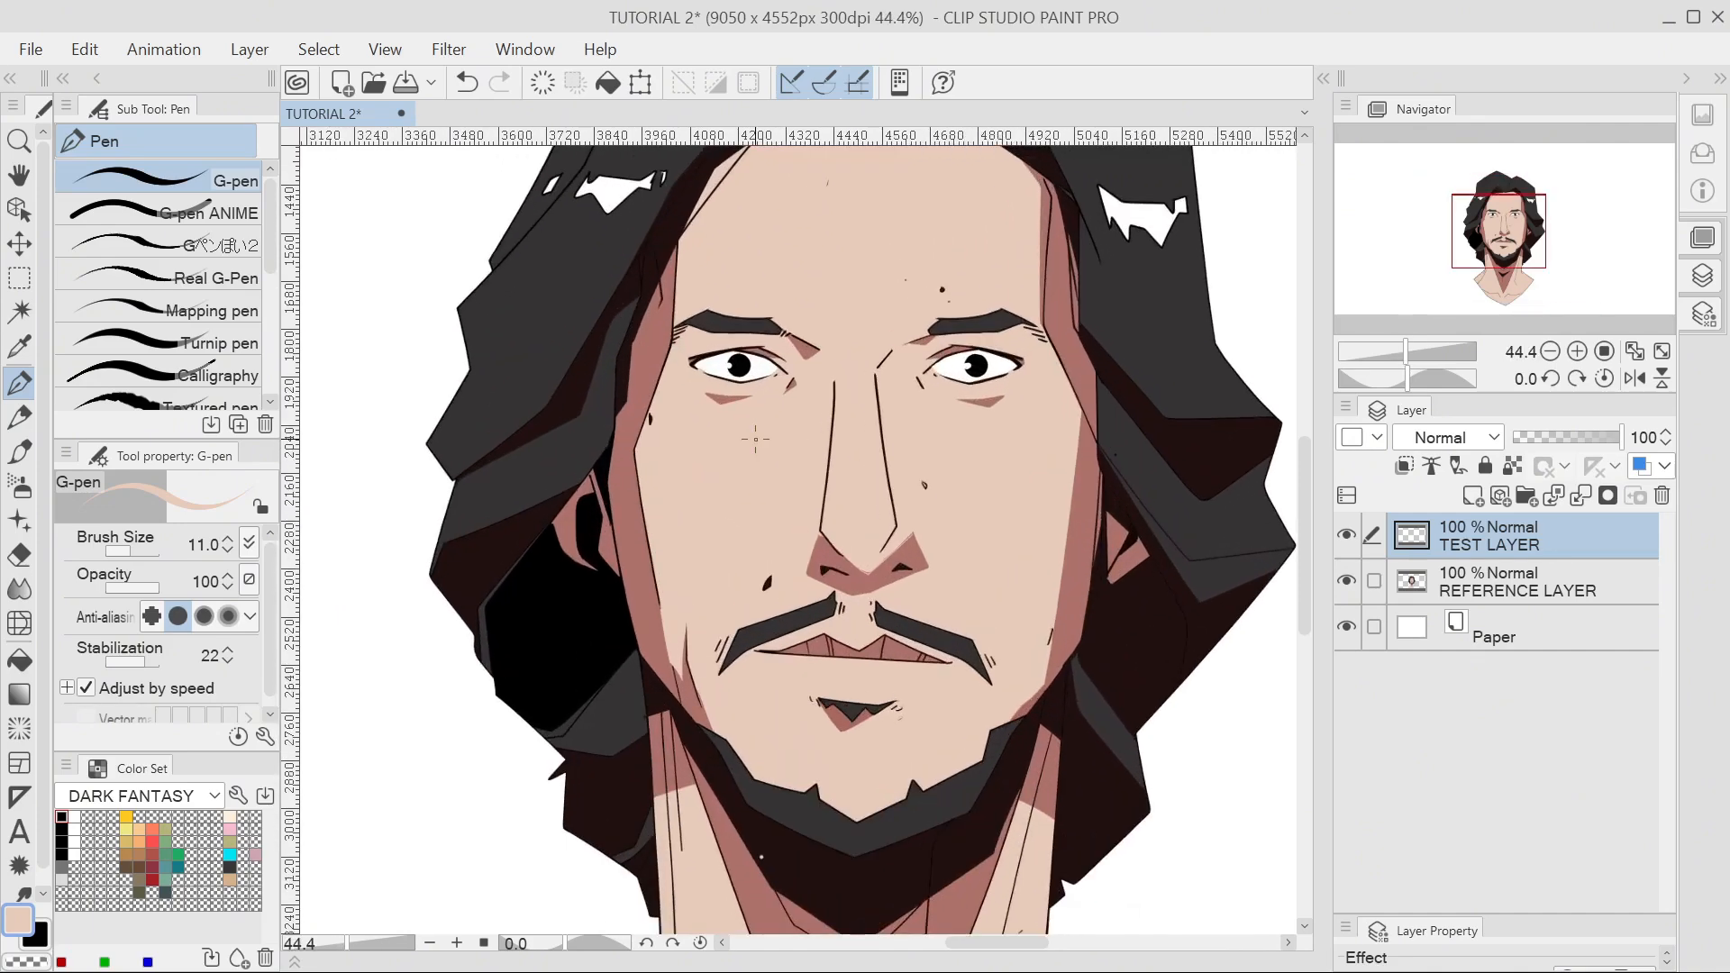
alt+click(824, 851)
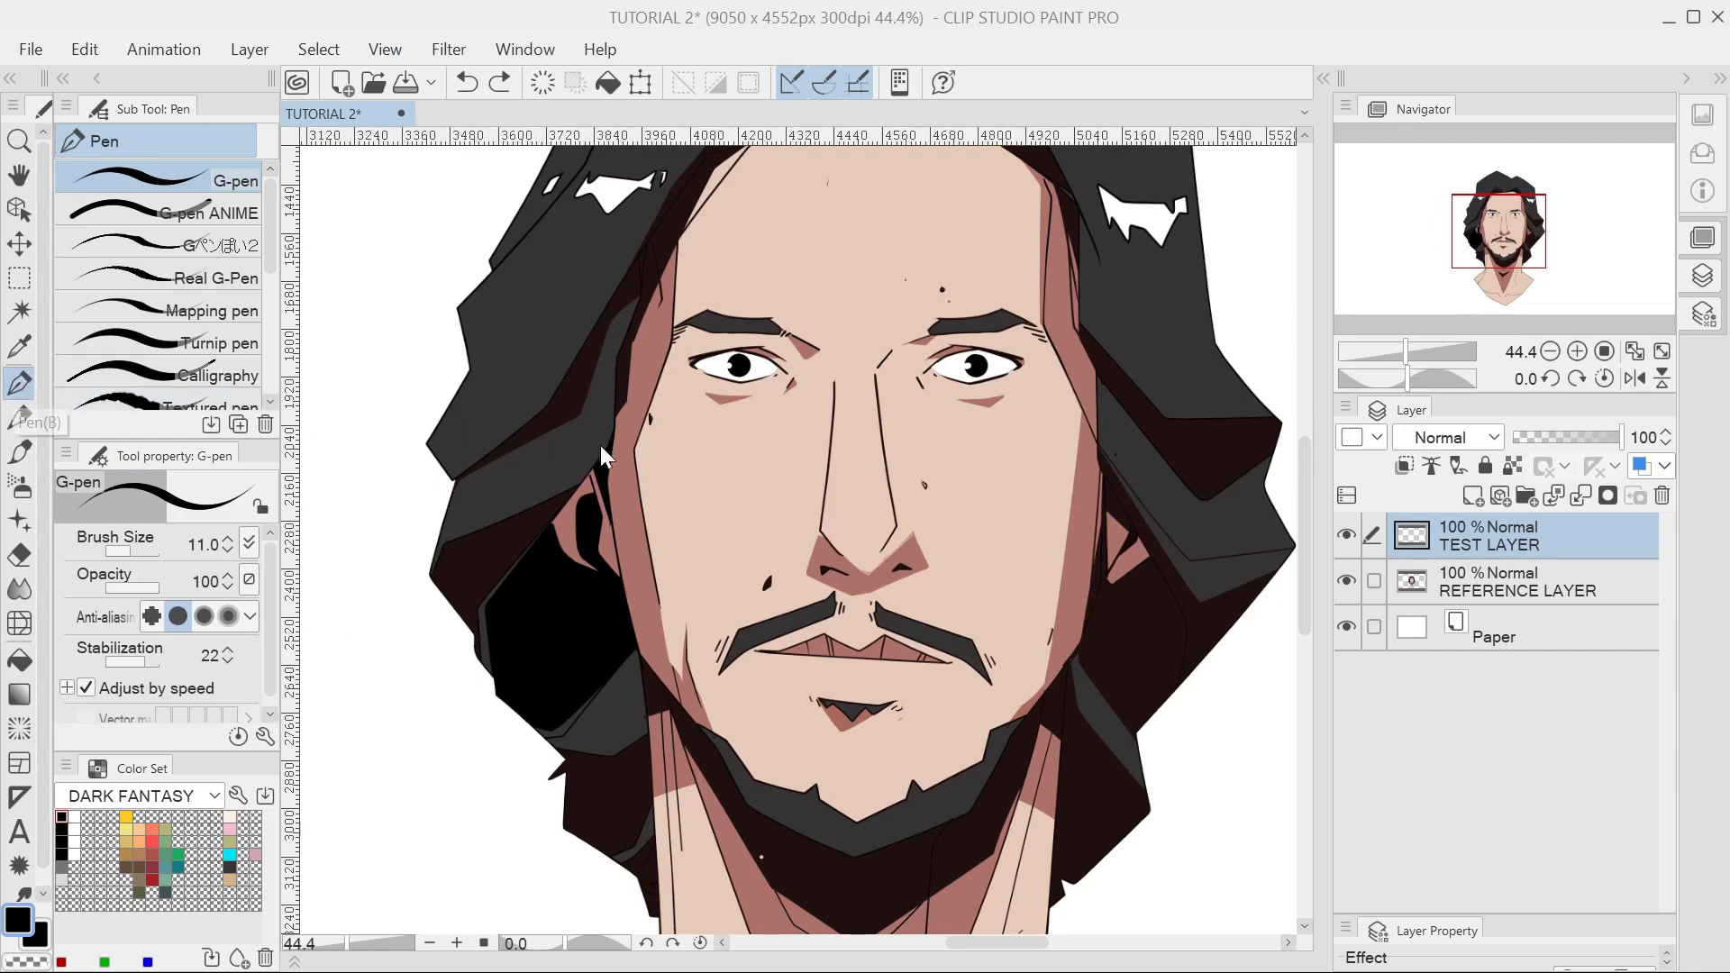
click(695, 534)
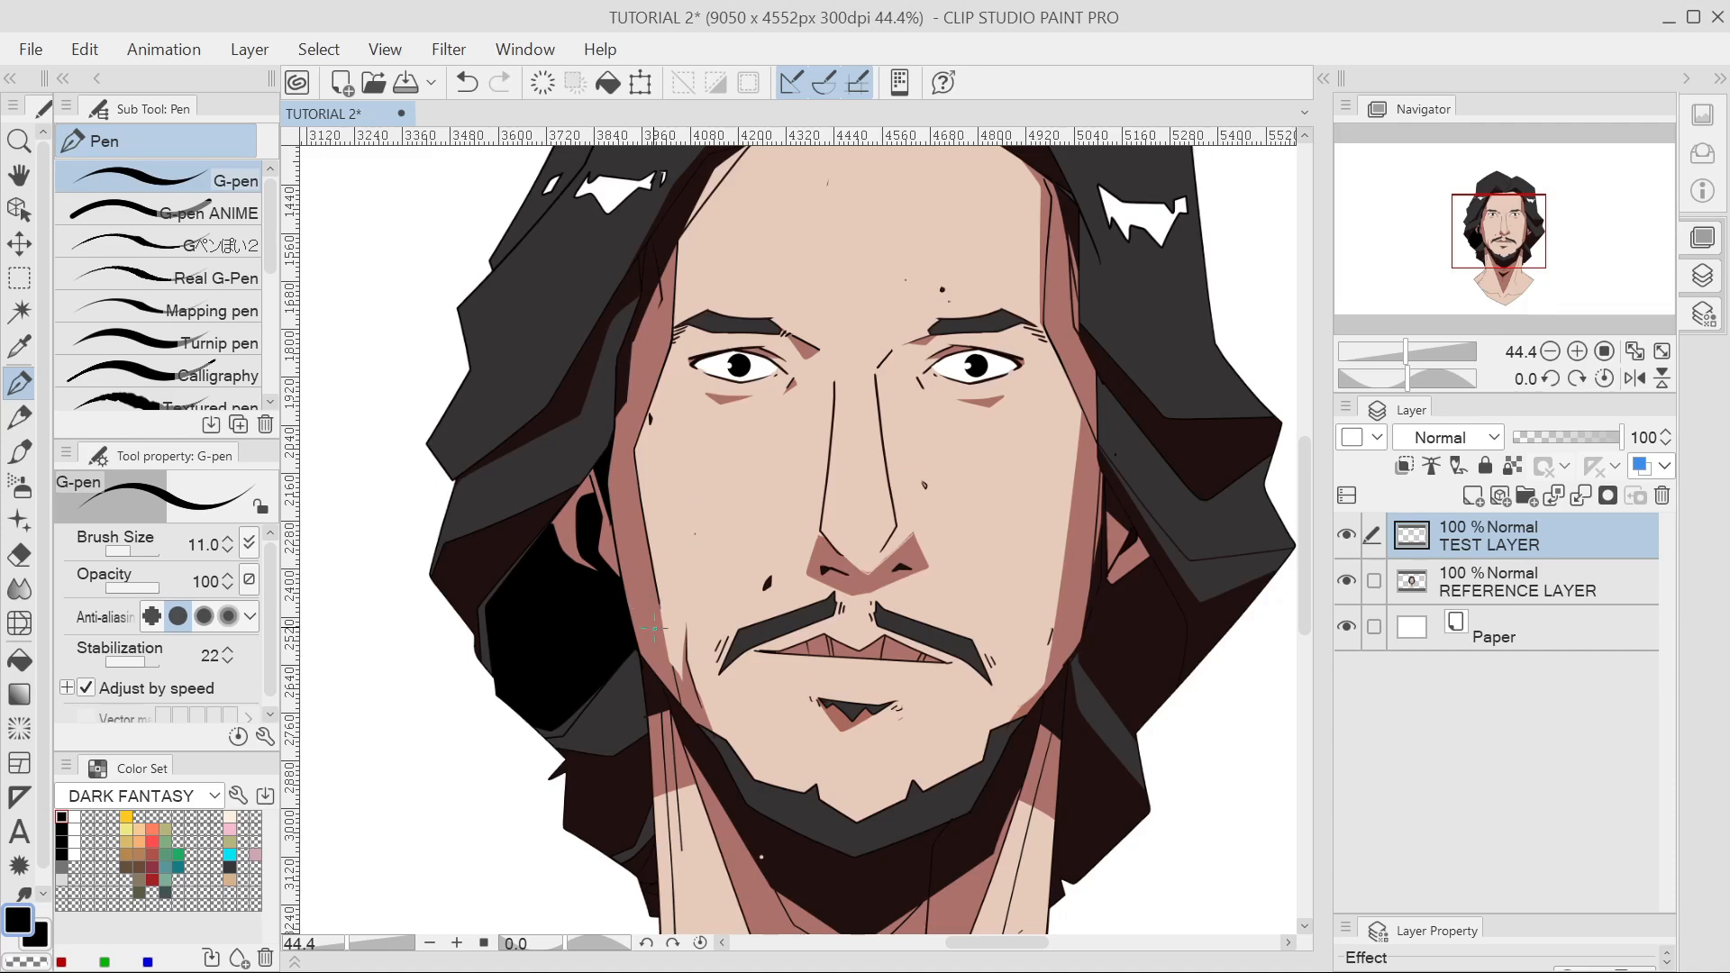
mouse_move(642, 630)
mouse_down()
mouse_move(672, 476)
mouse_move(822, 368)
mouse_move(920, 216)
mouse_up()
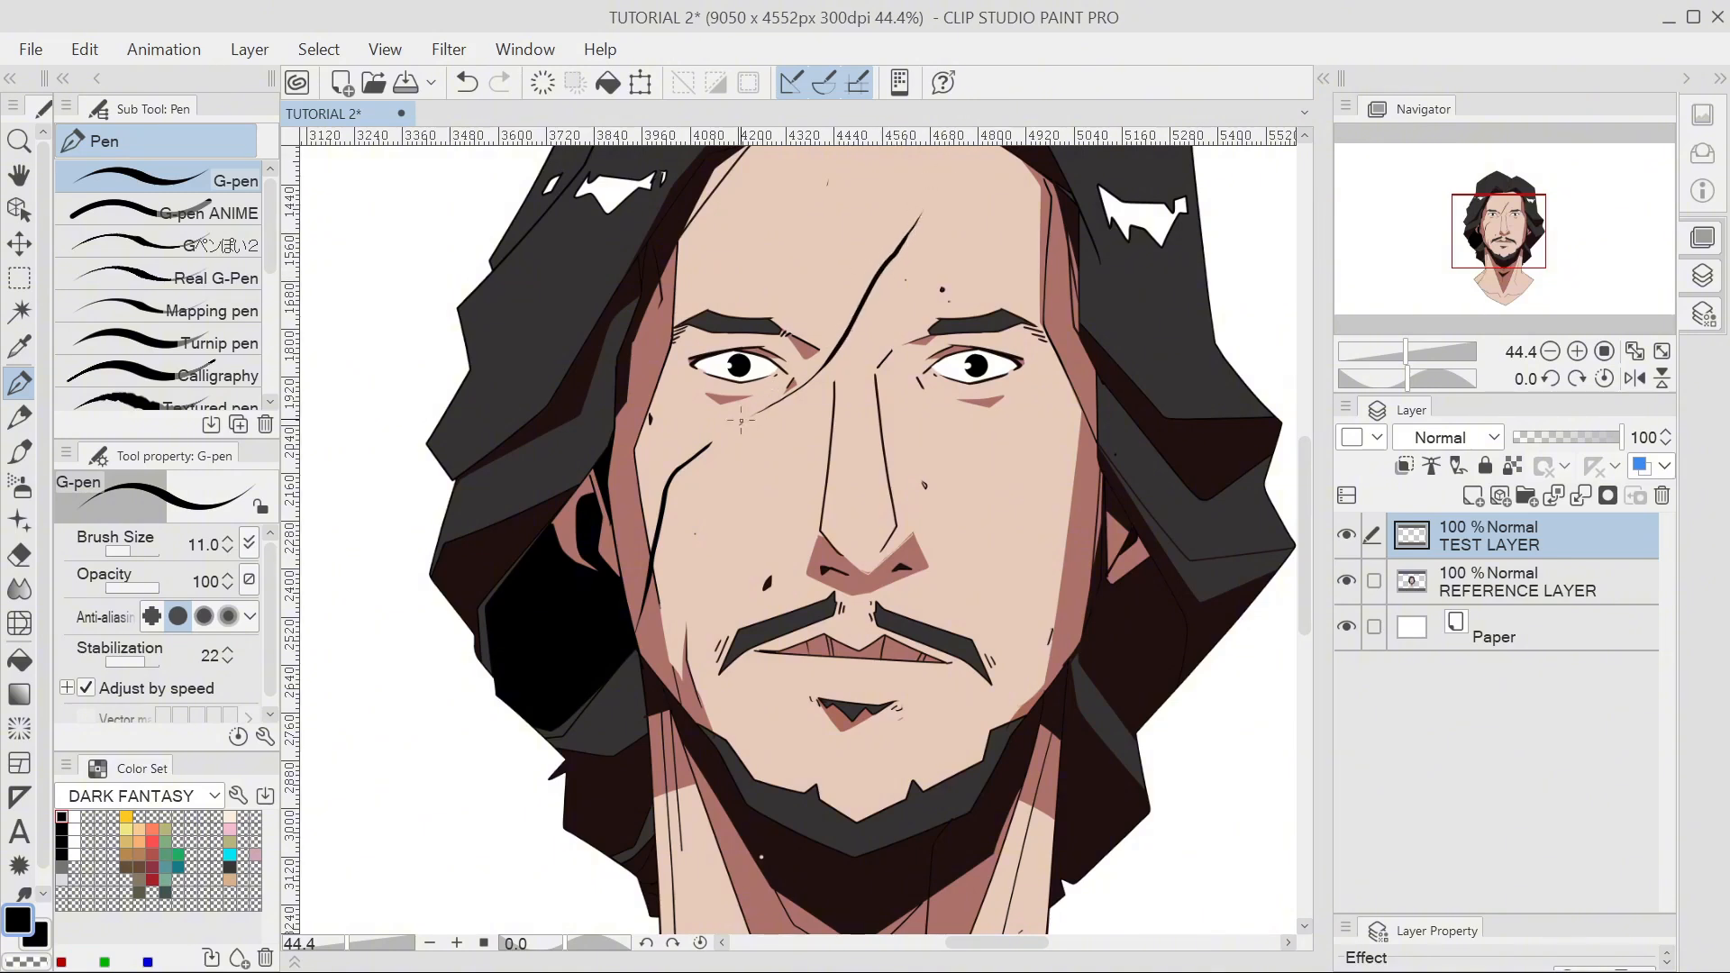
drag(670, 402, 654, 544)
drag(983, 391, 980, 557)
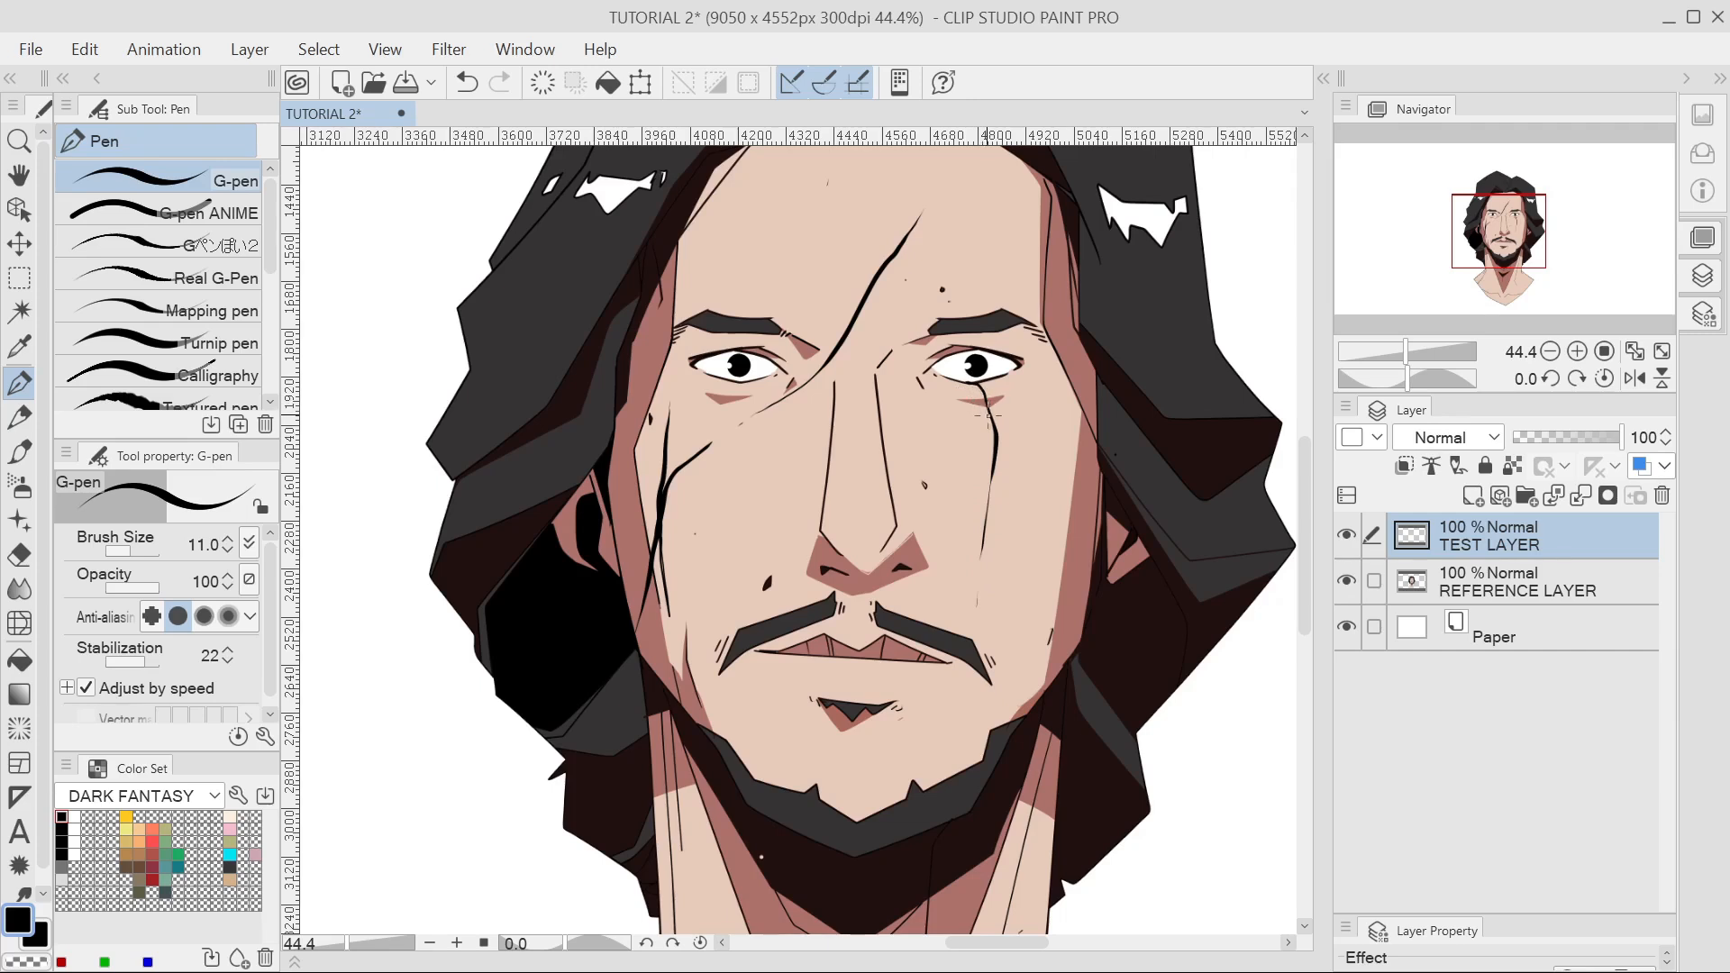
drag(968, 383, 992, 382)
scroll(1140, 664, down, 3)
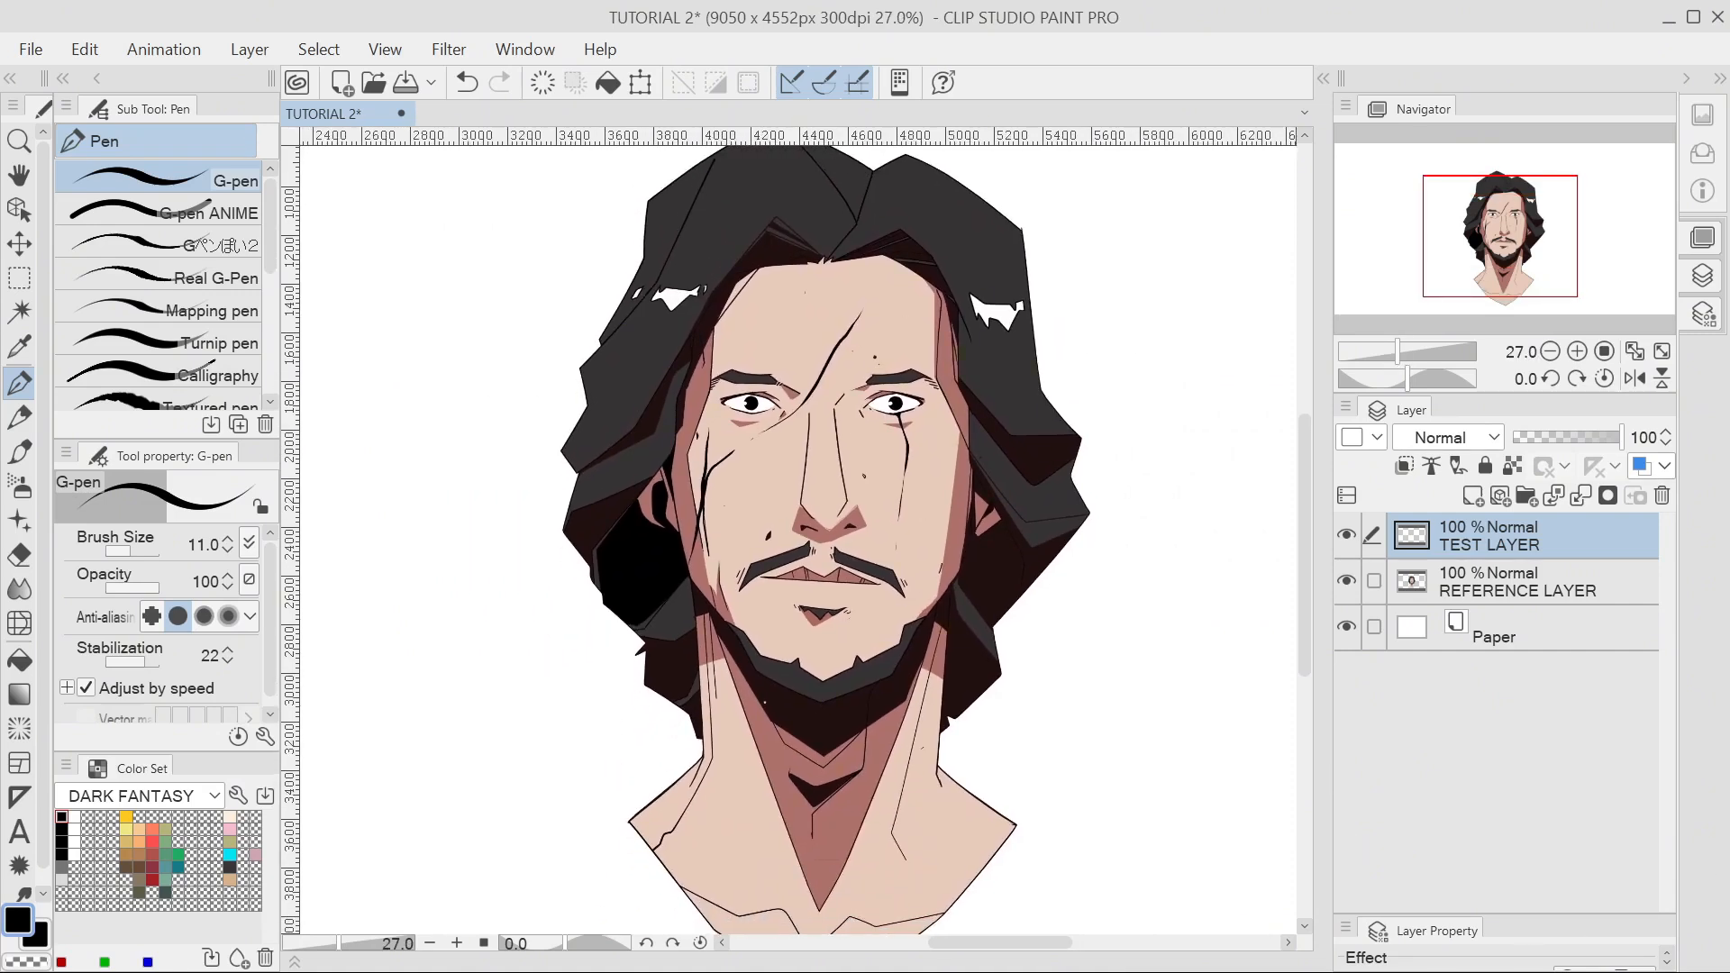
click(1346, 535)
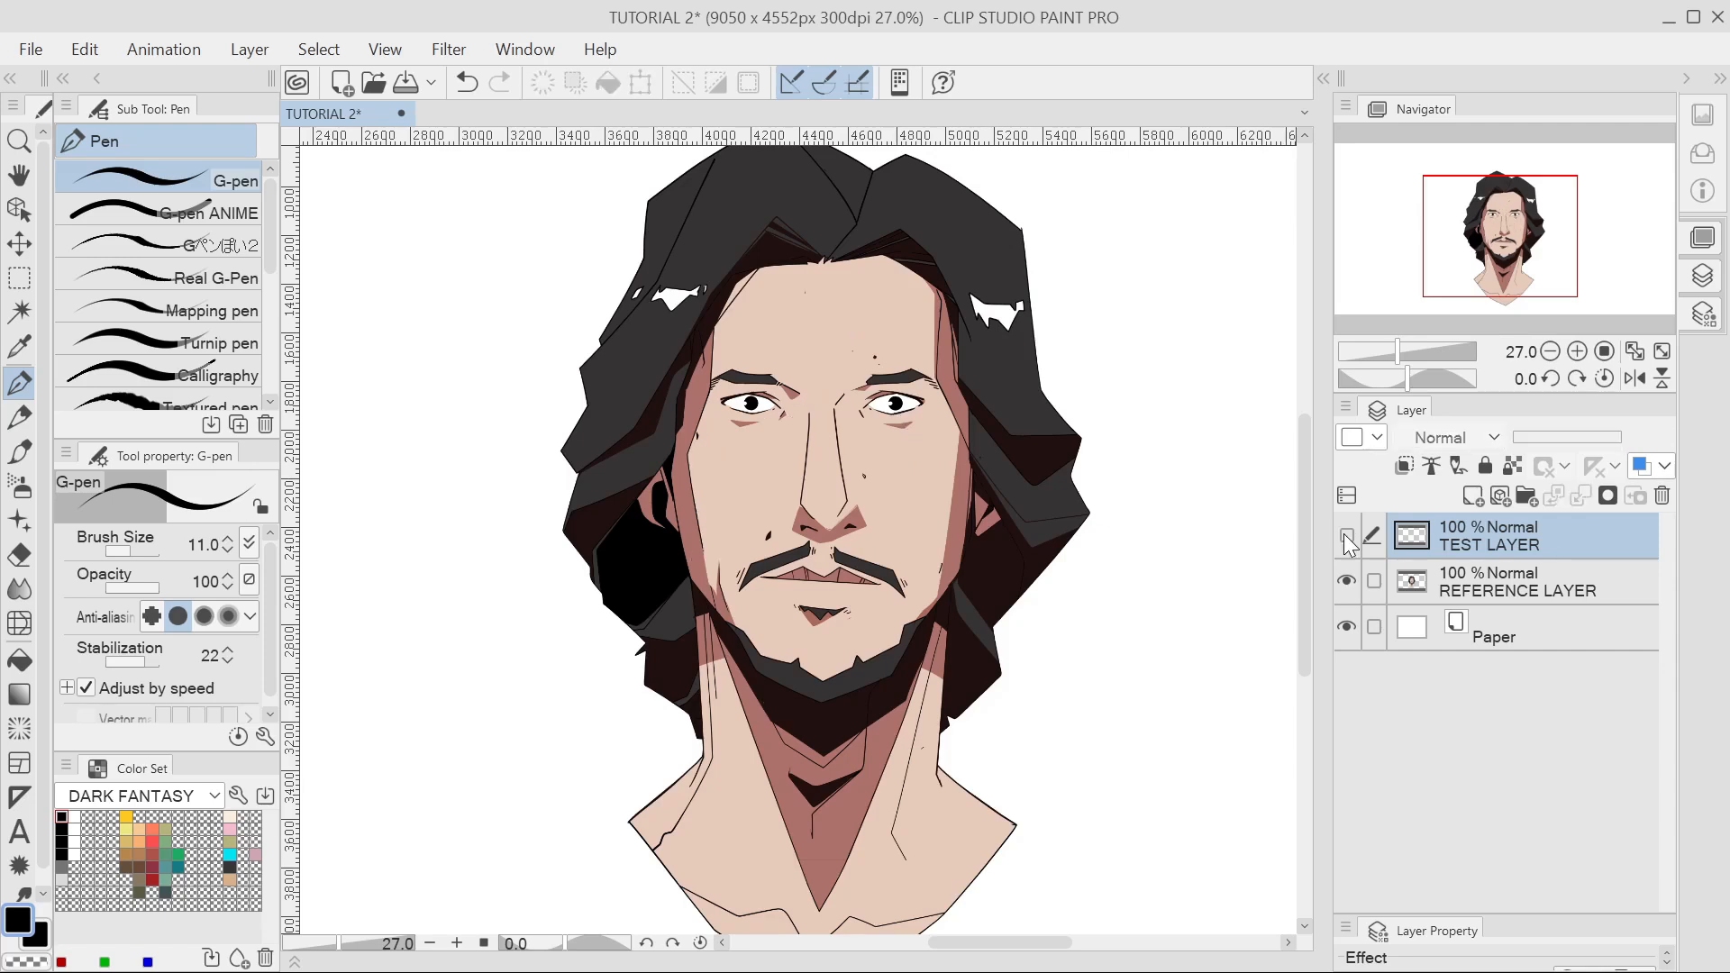
click(1347, 536)
click(1346, 536)
click(1346, 536)
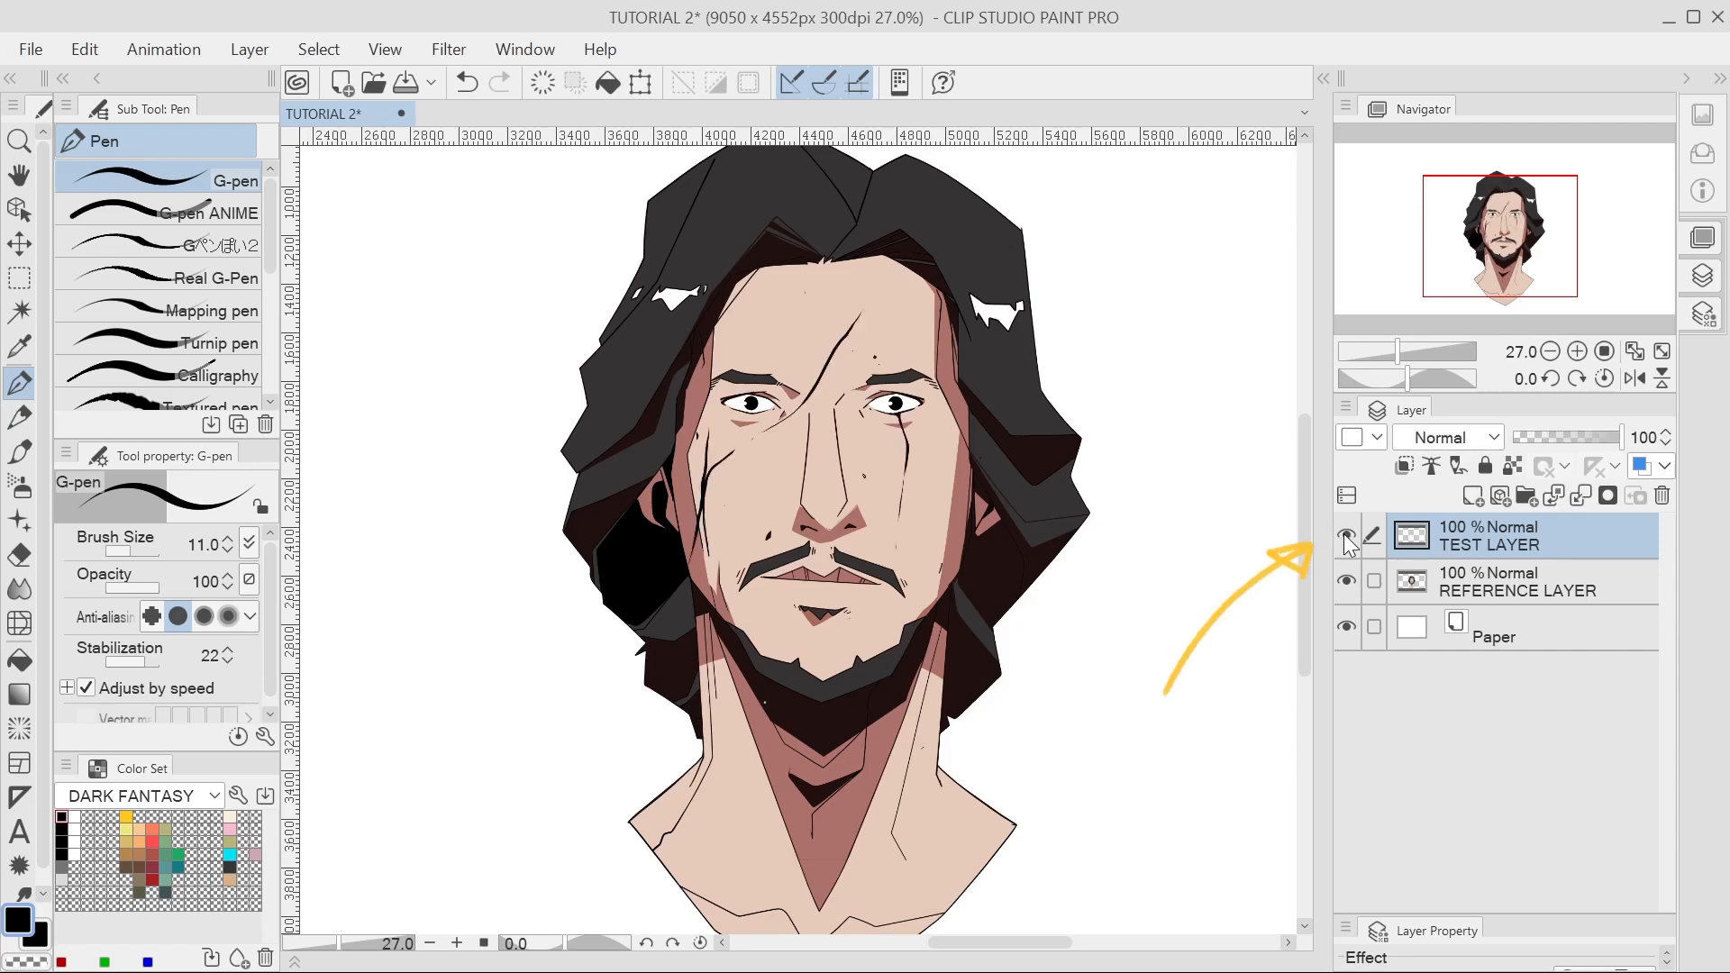
click(1346, 536)
click(1346, 537)
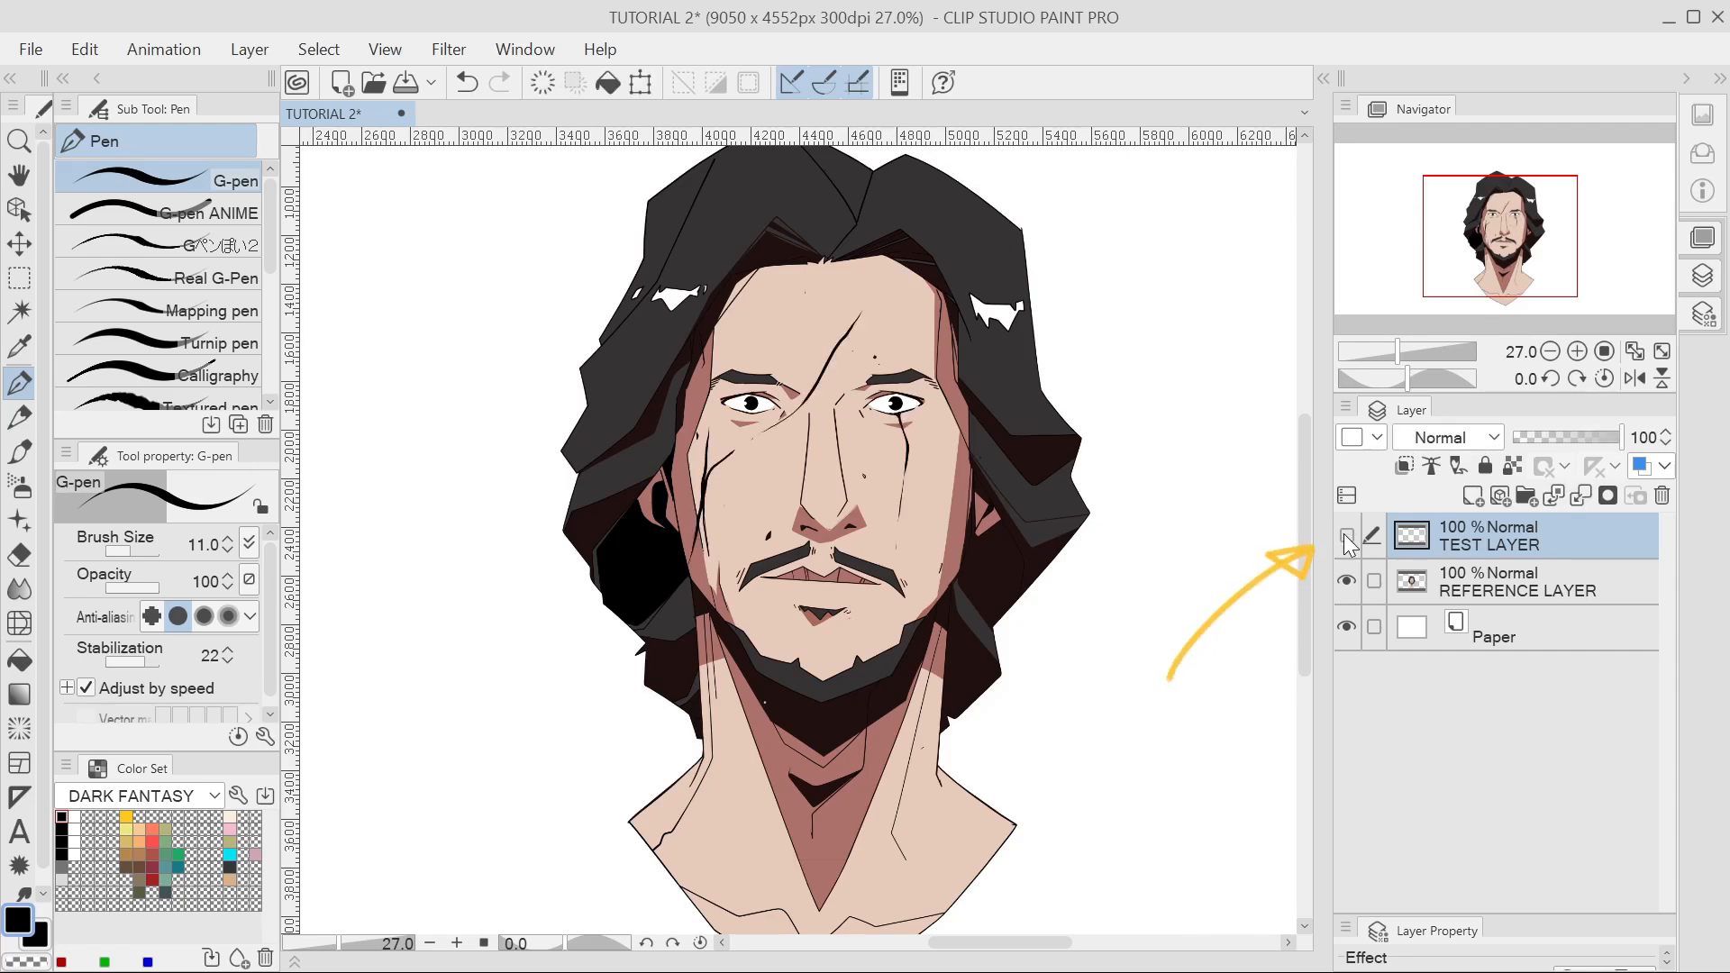
click(1346, 537)
click(1346, 536)
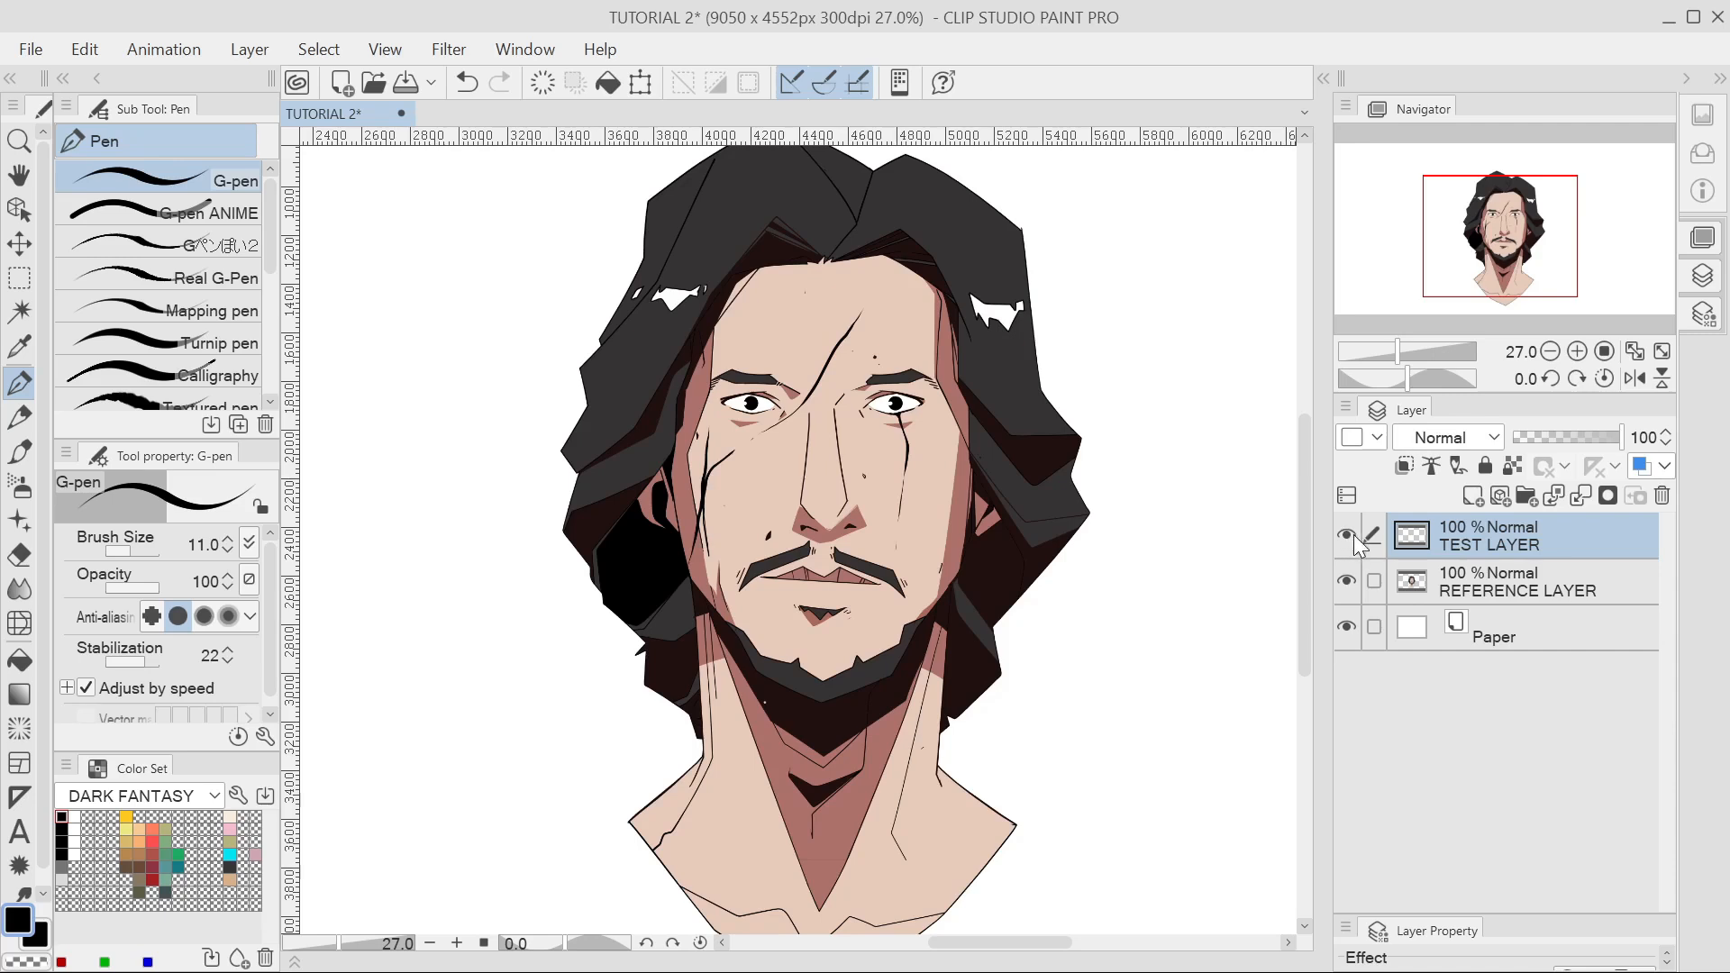
click(1346, 536)
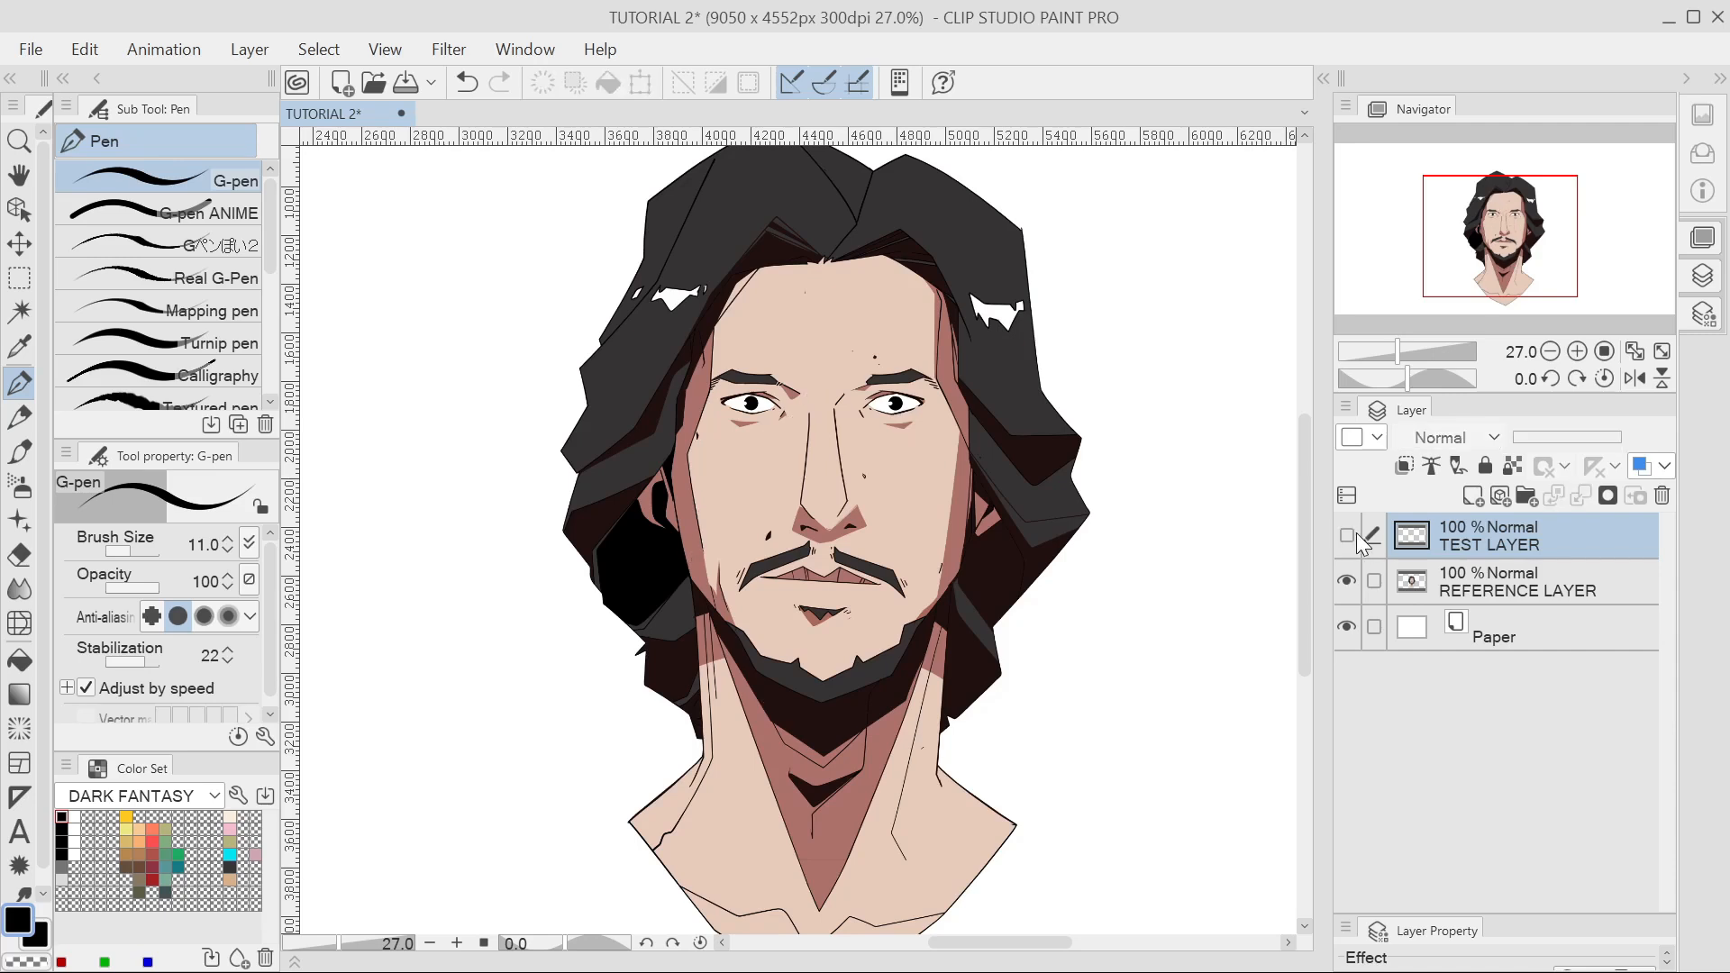
click(1355, 534)
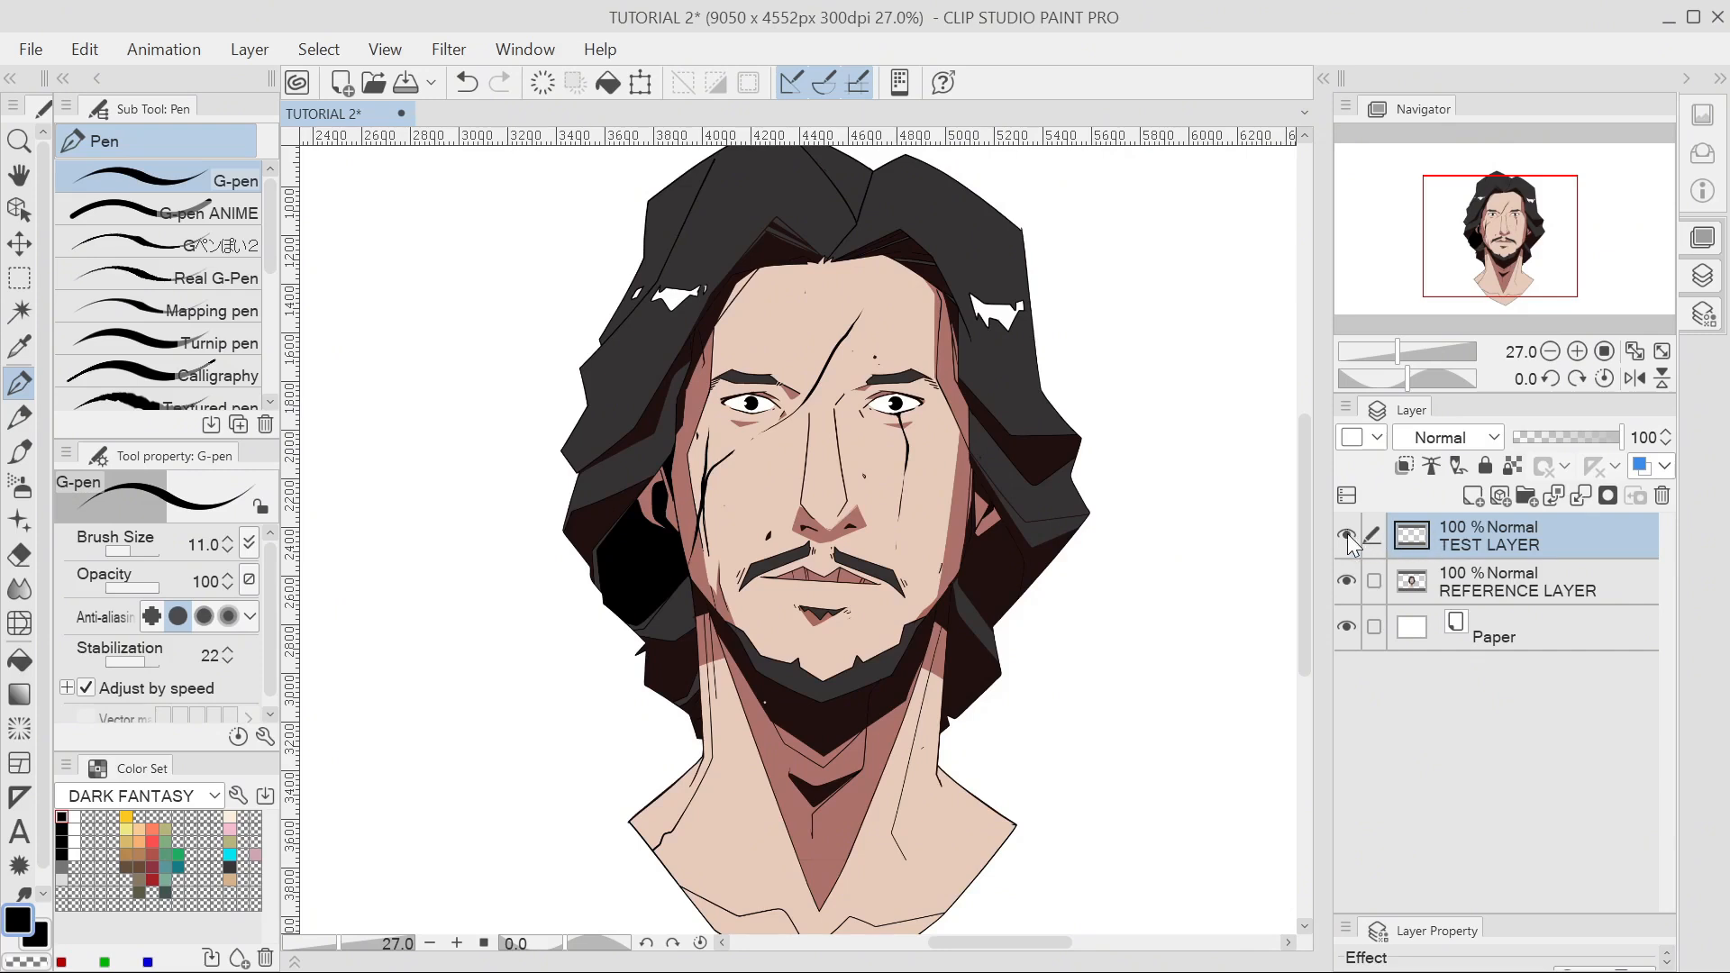
click(1348, 533)
click(1348, 534)
click(1662, 499)
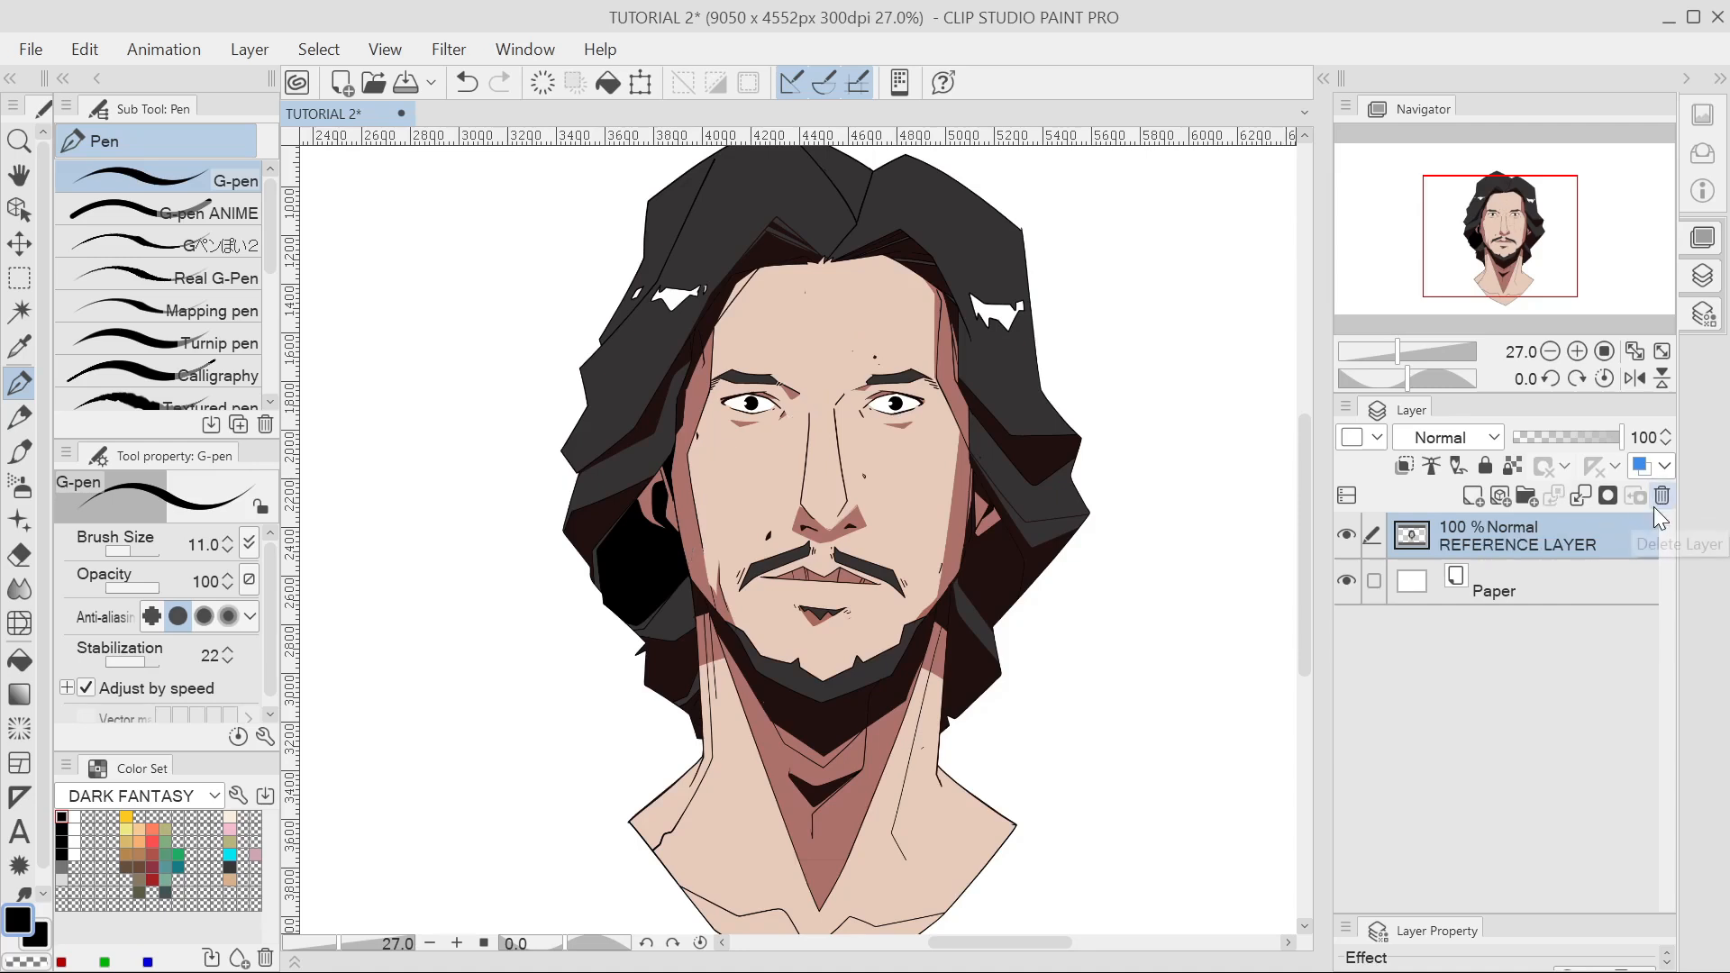
key(ctrl+z)
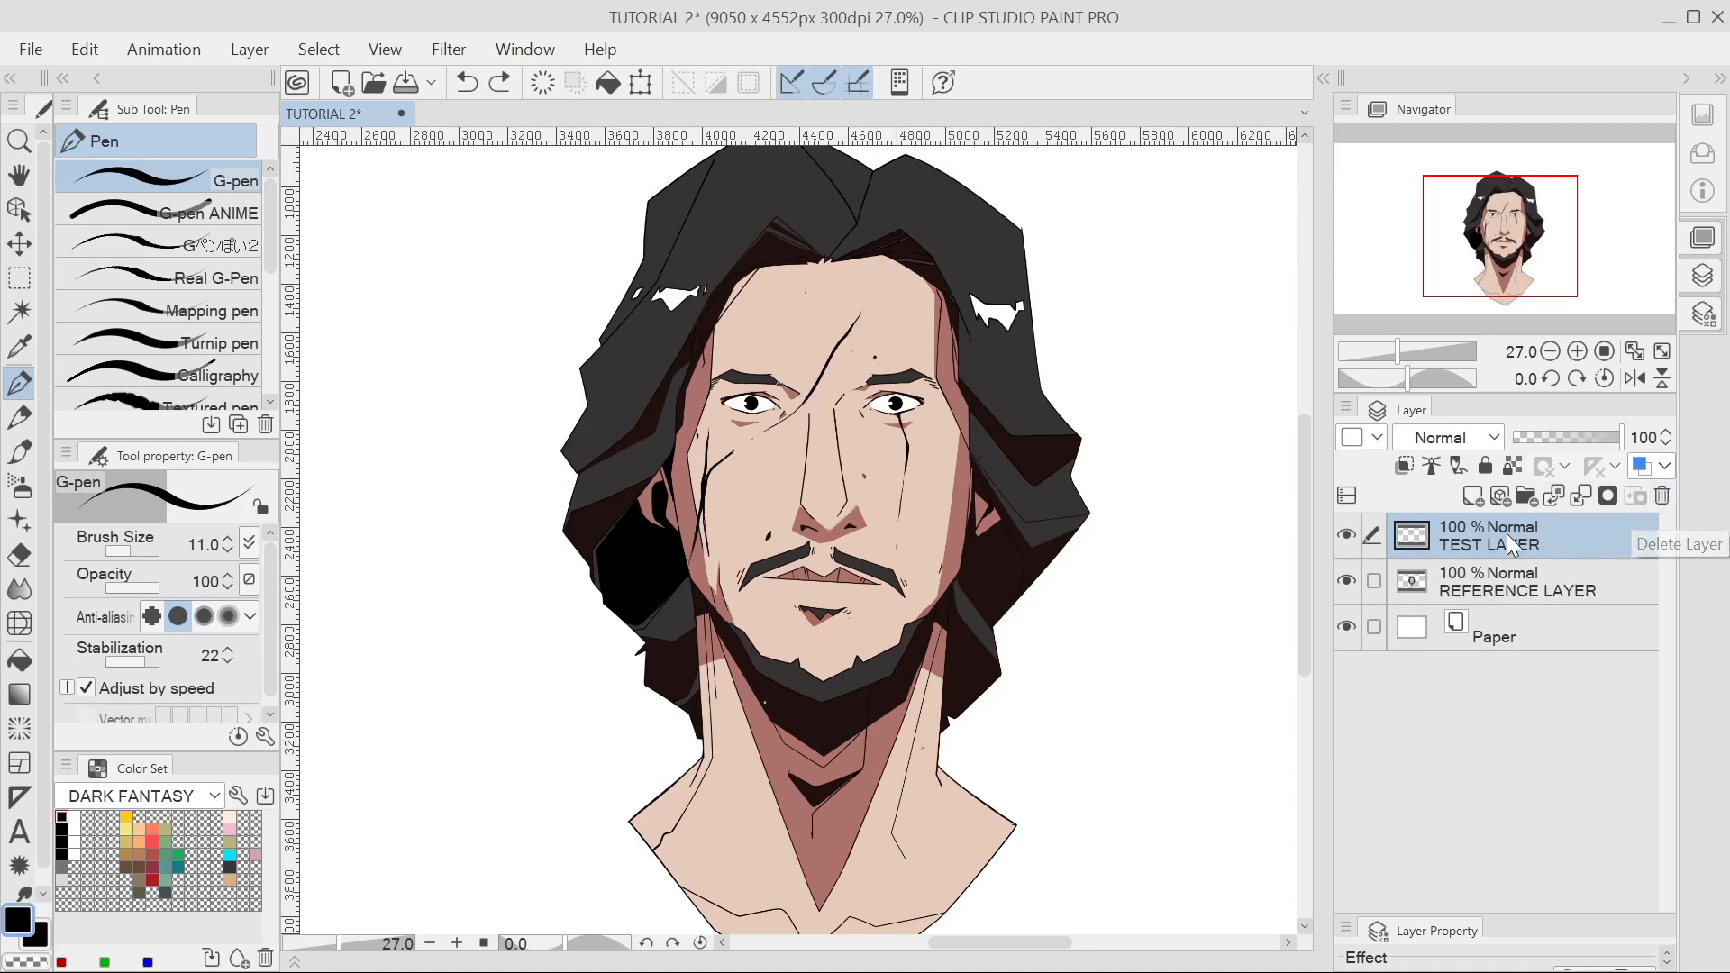
right_click(1543, 532)
click(1342, 553)
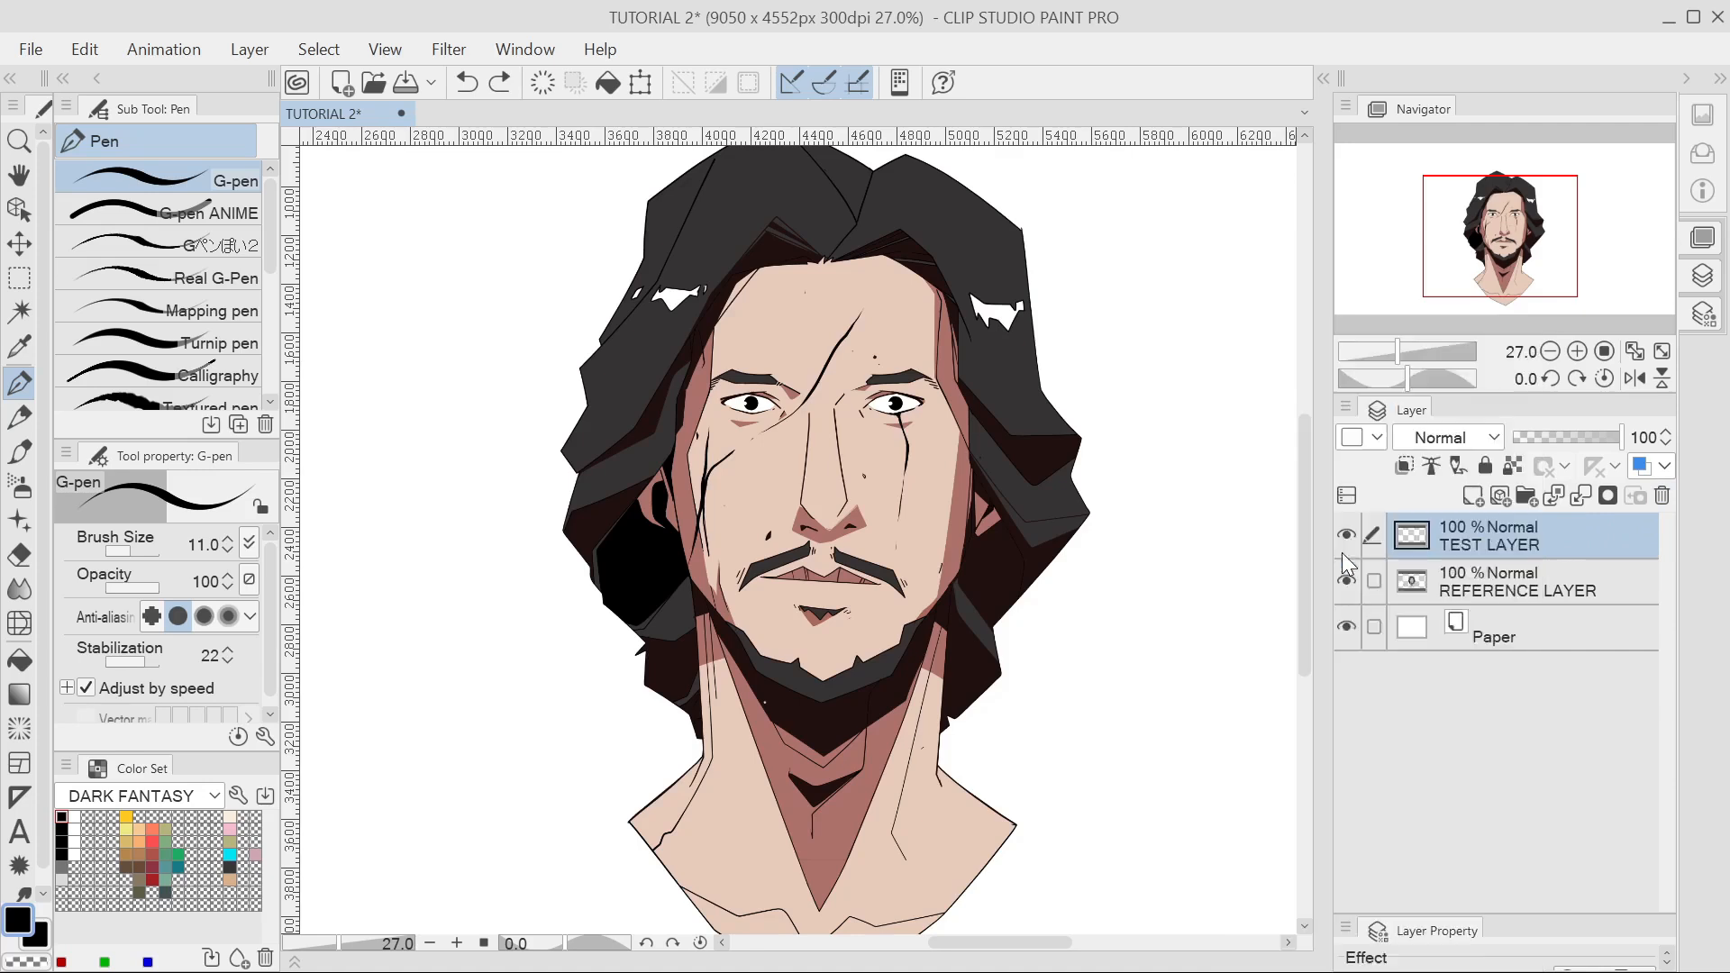
key(ctrl+z)
Move TEST LAYER below REFERENCE LAYER in the layer stack.
click(1463, 577)
click(1468, 545)
click(1469, 584)
click(1506, 624)
click(1510, 586)
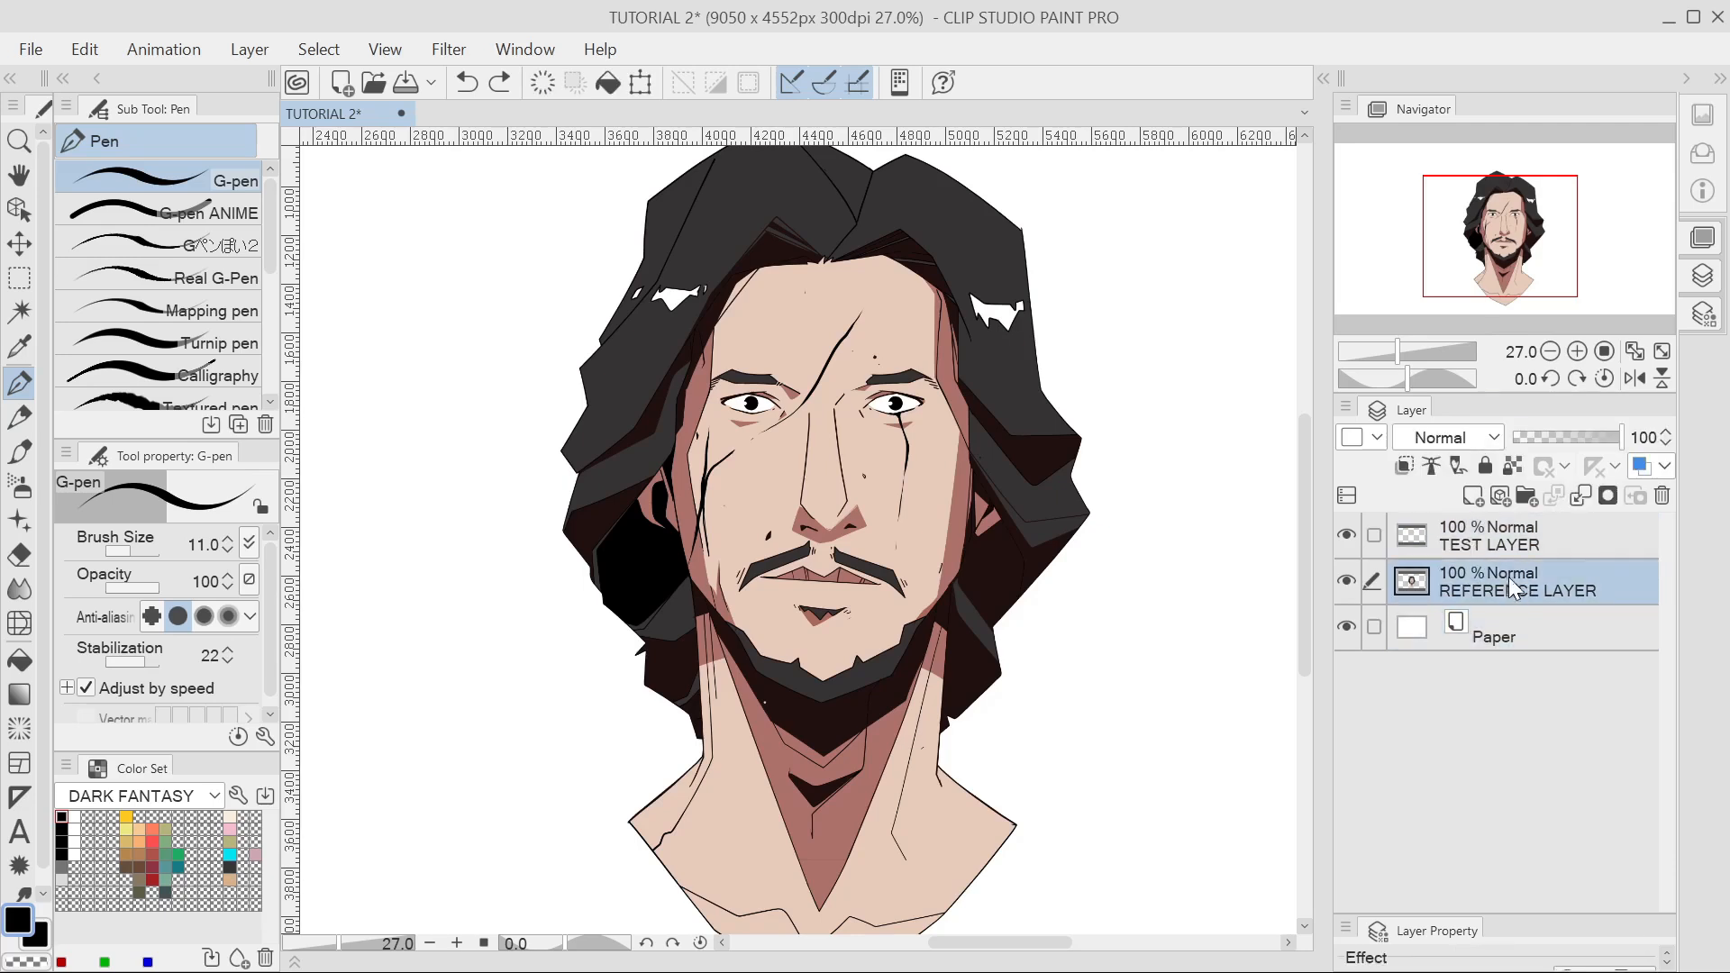
click(1507, 546)
click(1504, 572)
click(1517, 624)
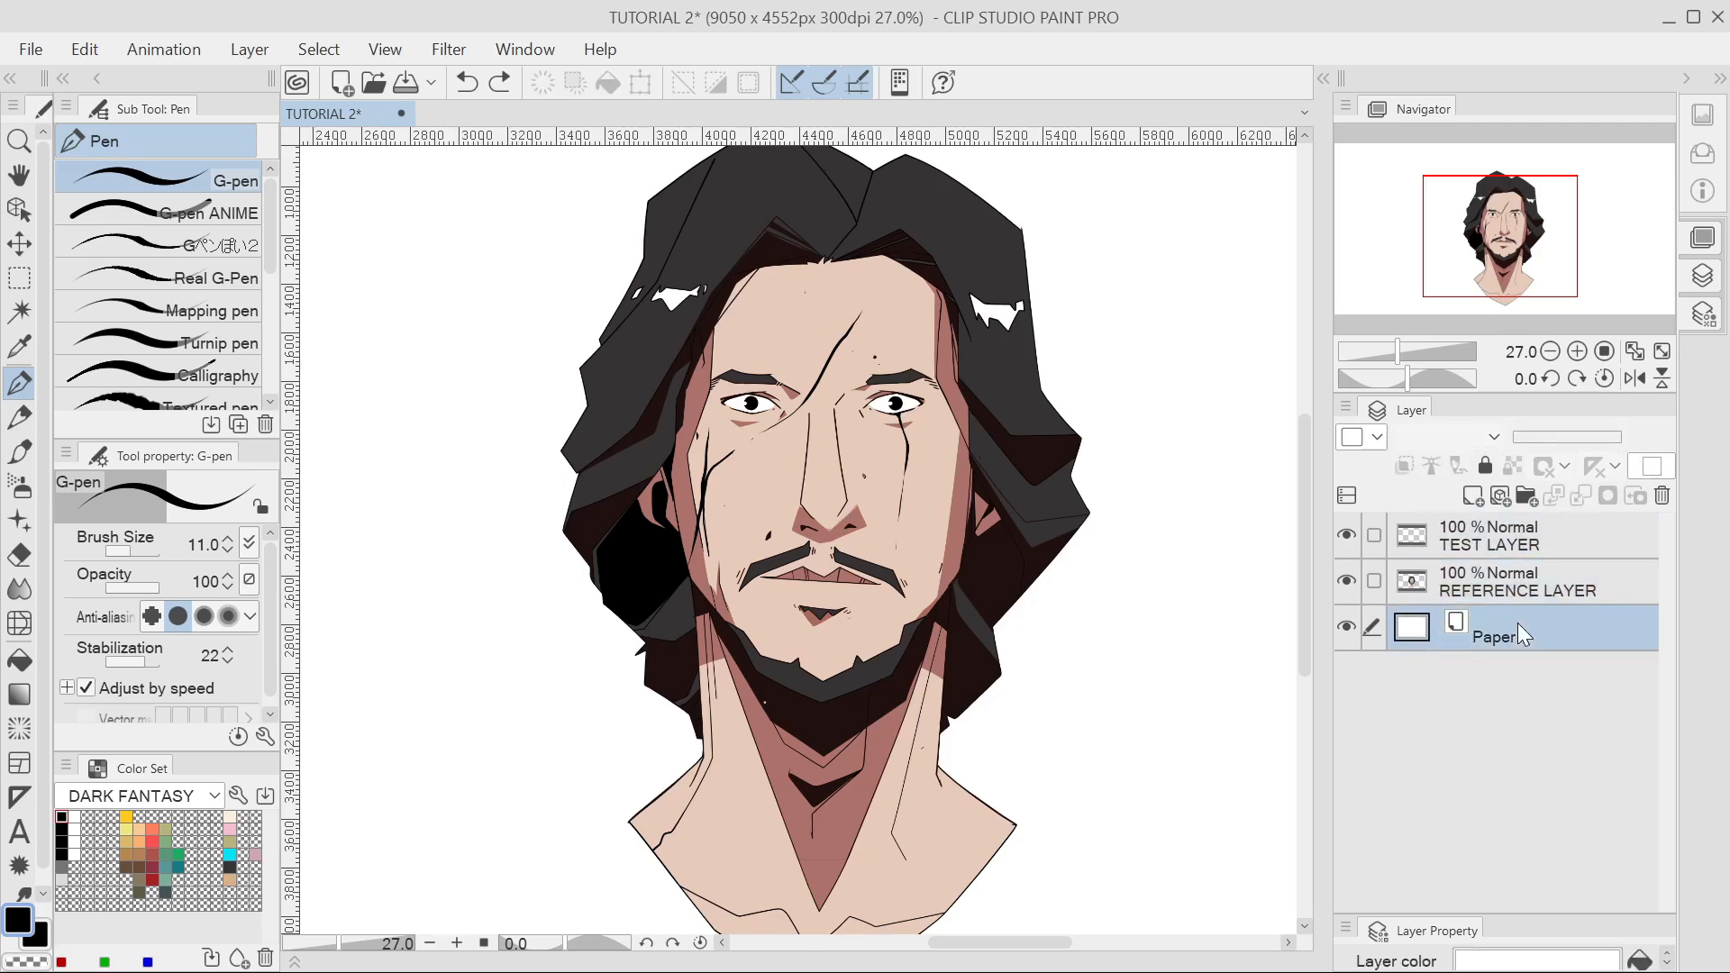
click(1494, 581)
click(1500, 543)
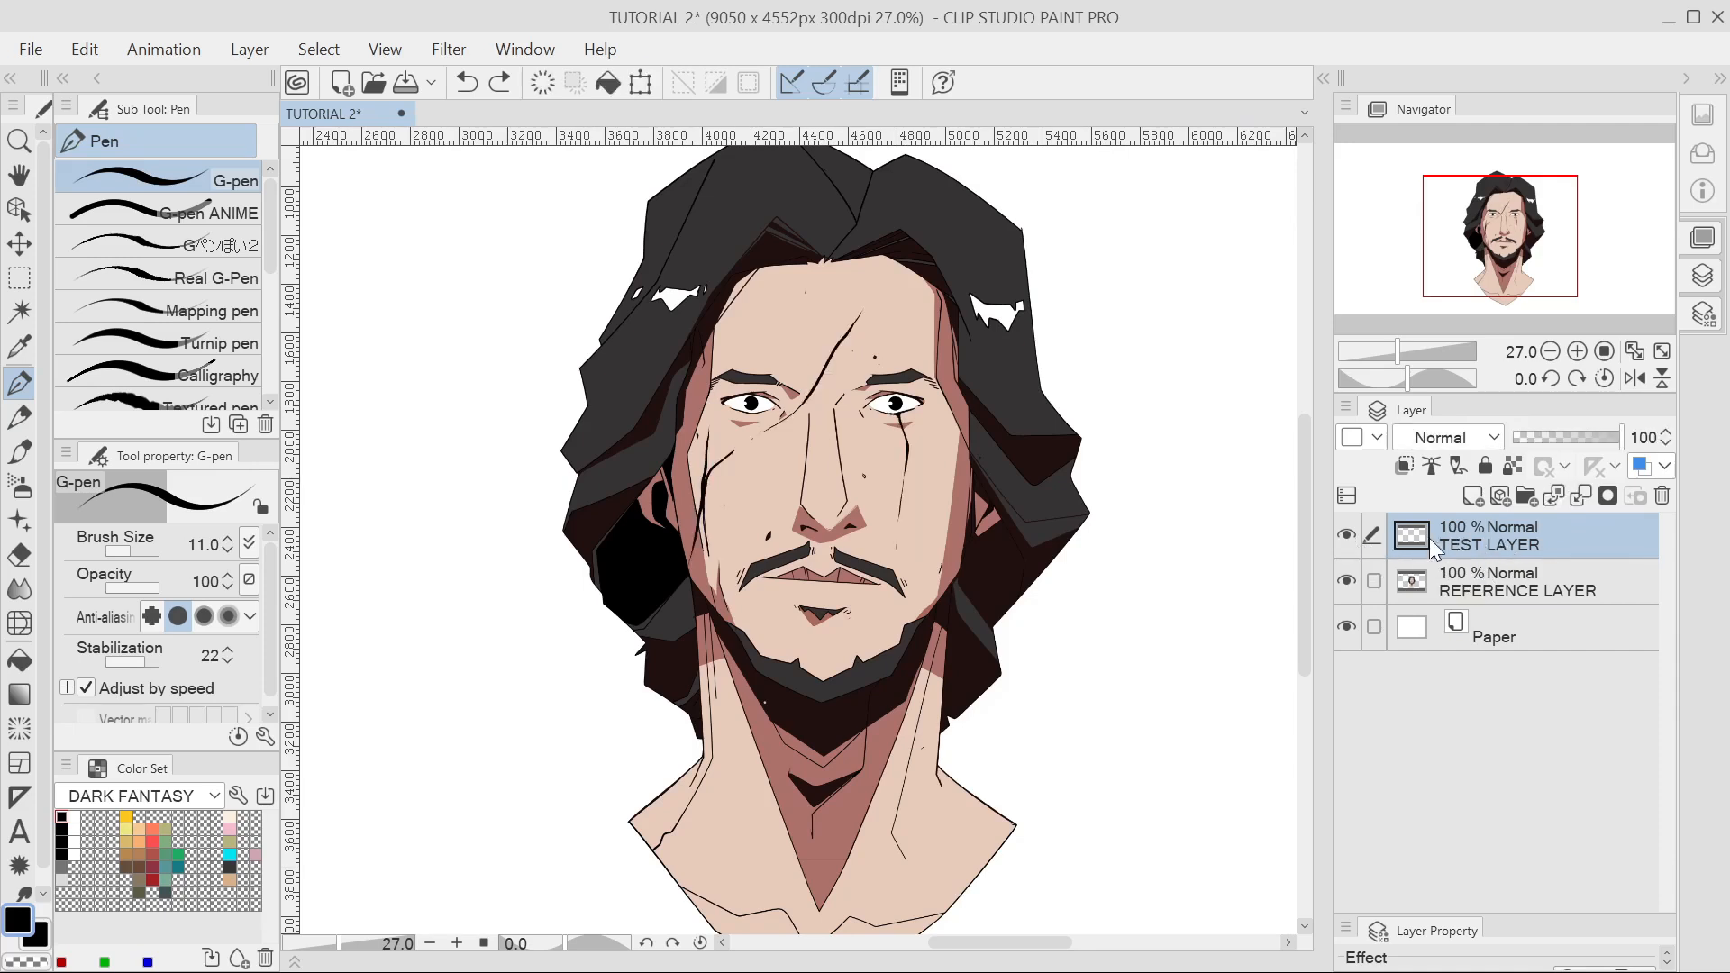
click(1459, 584)
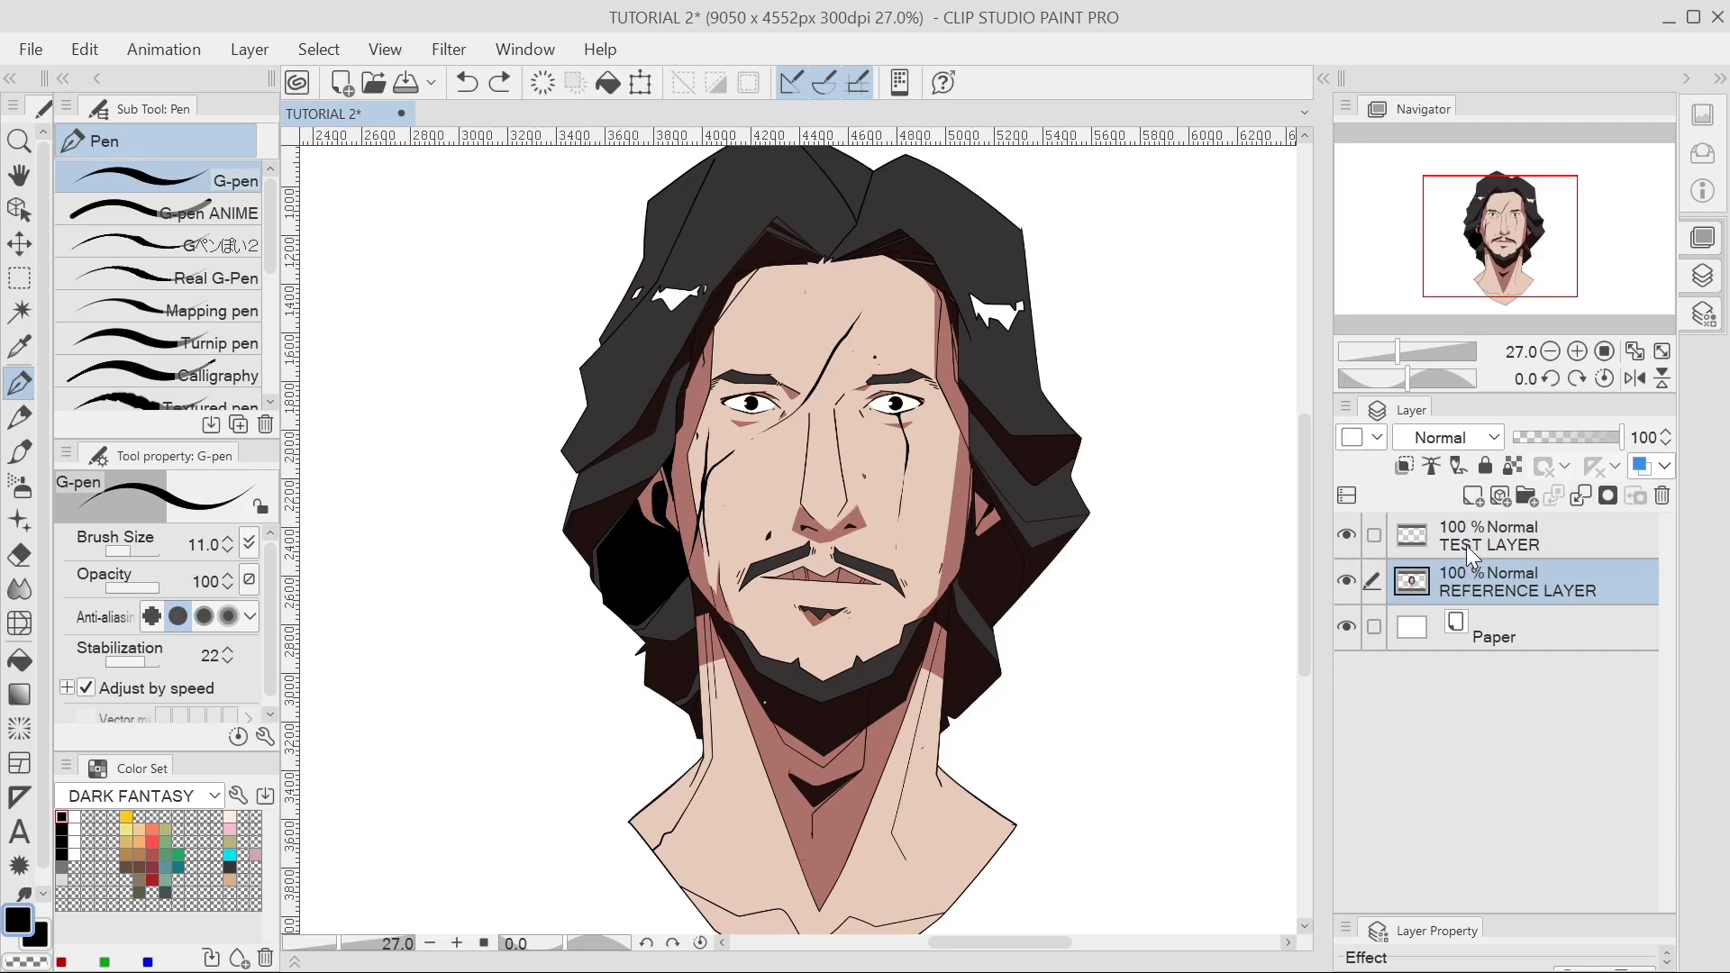
click(1466, 544)
click(1467, 575)
click(1472, 542)
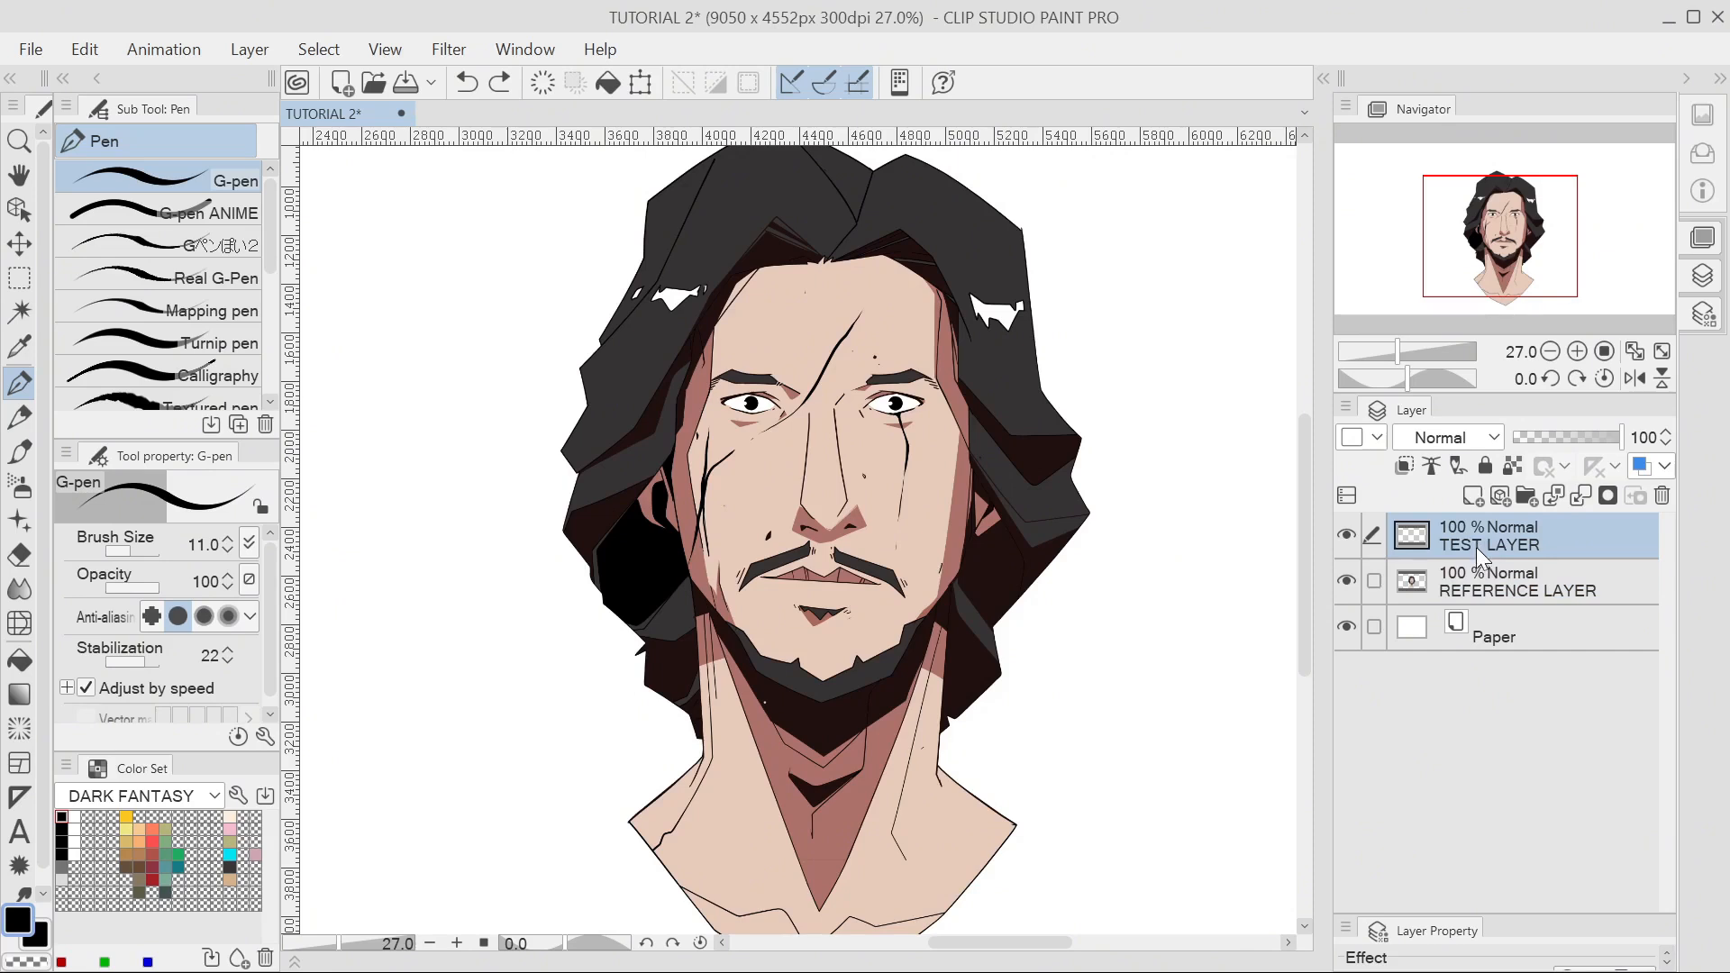
drag(1476, 548, 1478, 598)
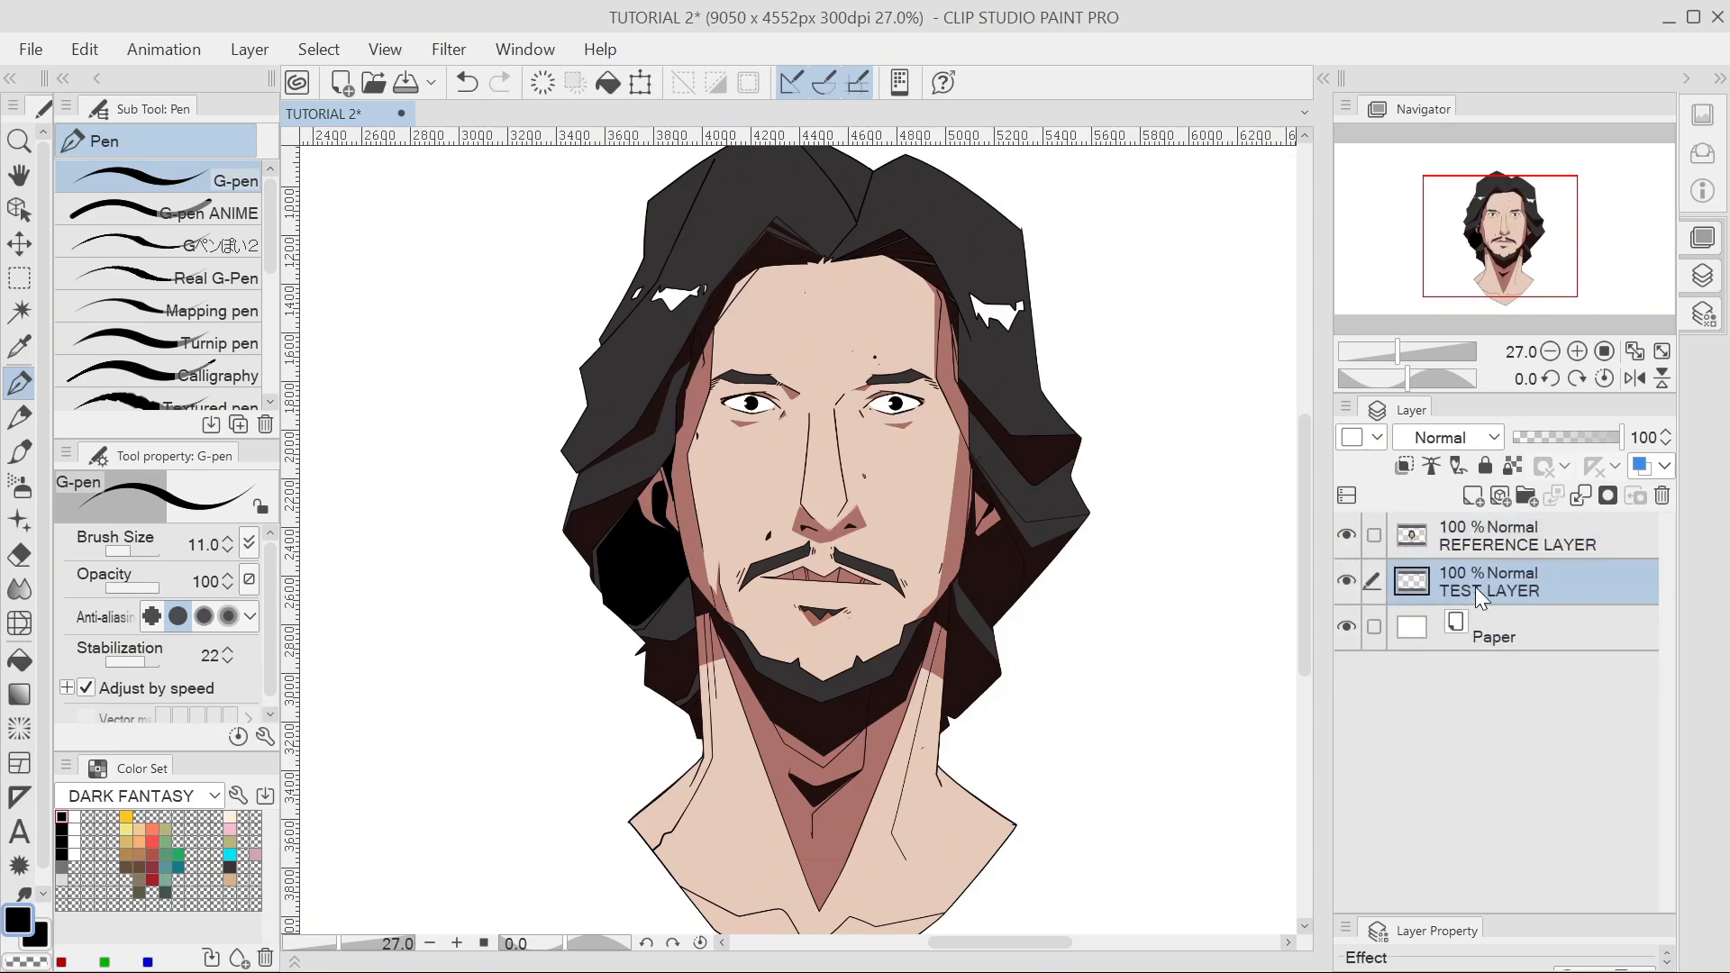
Hide REFERENCE LAYER so only the scar strokes are visible.
click(1444, 525)
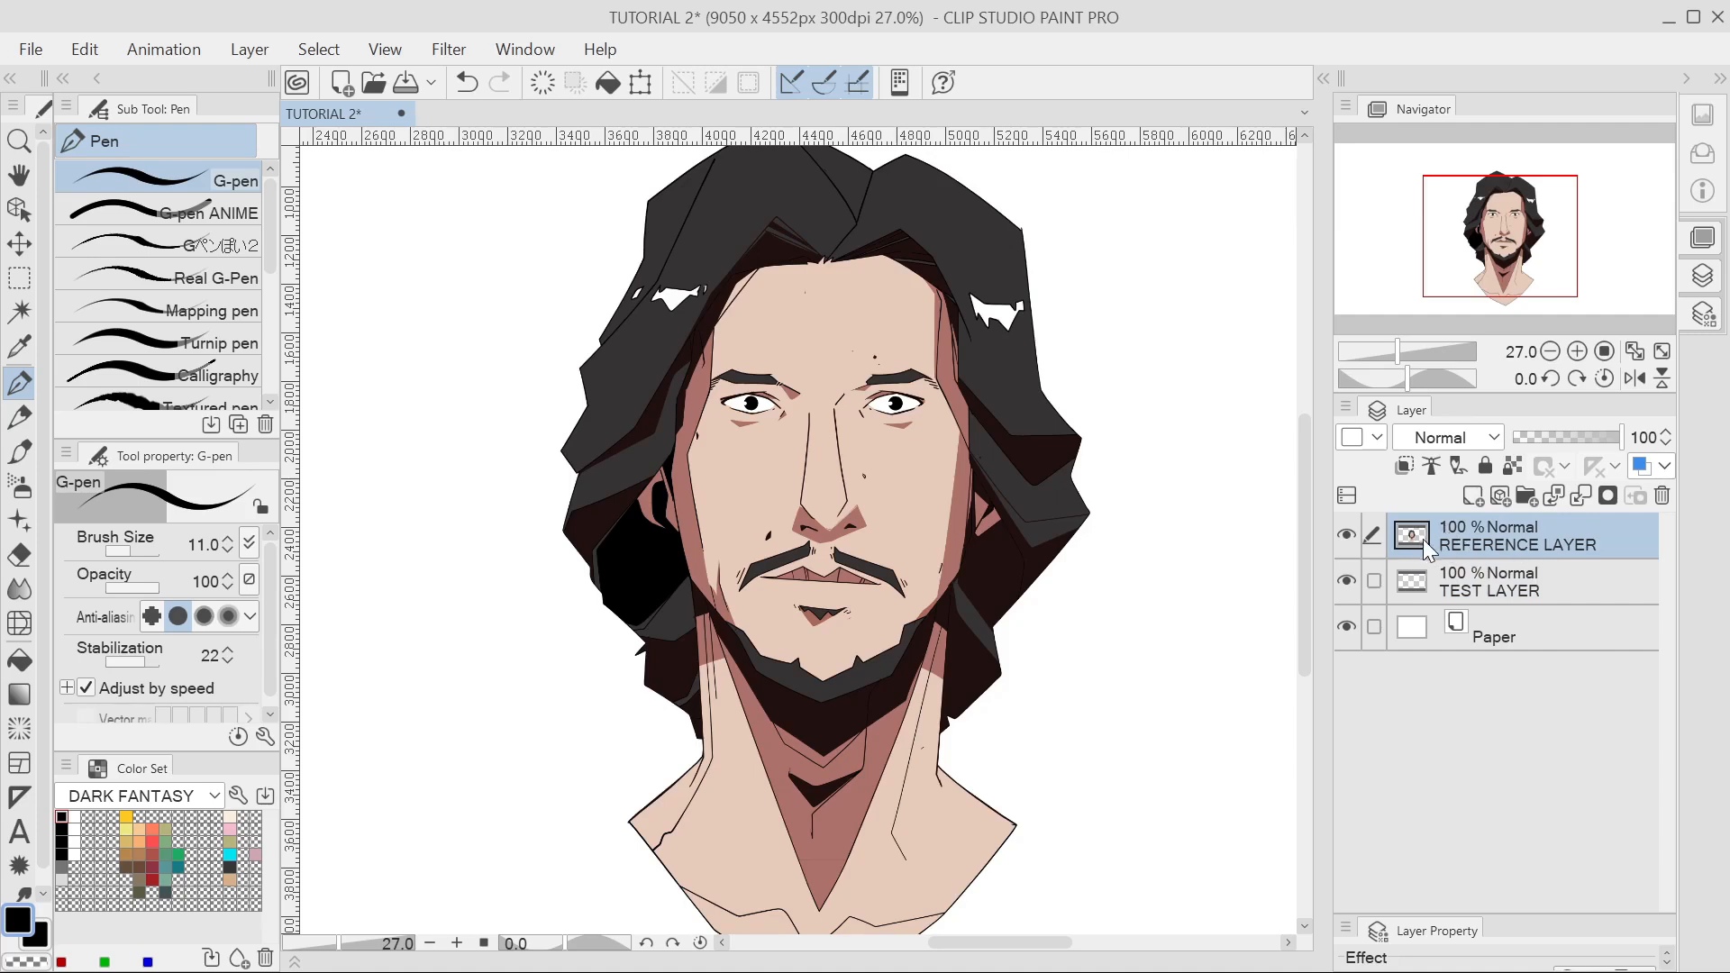
click(1468, 582)
click(1355, 533)
click(1346, 533)
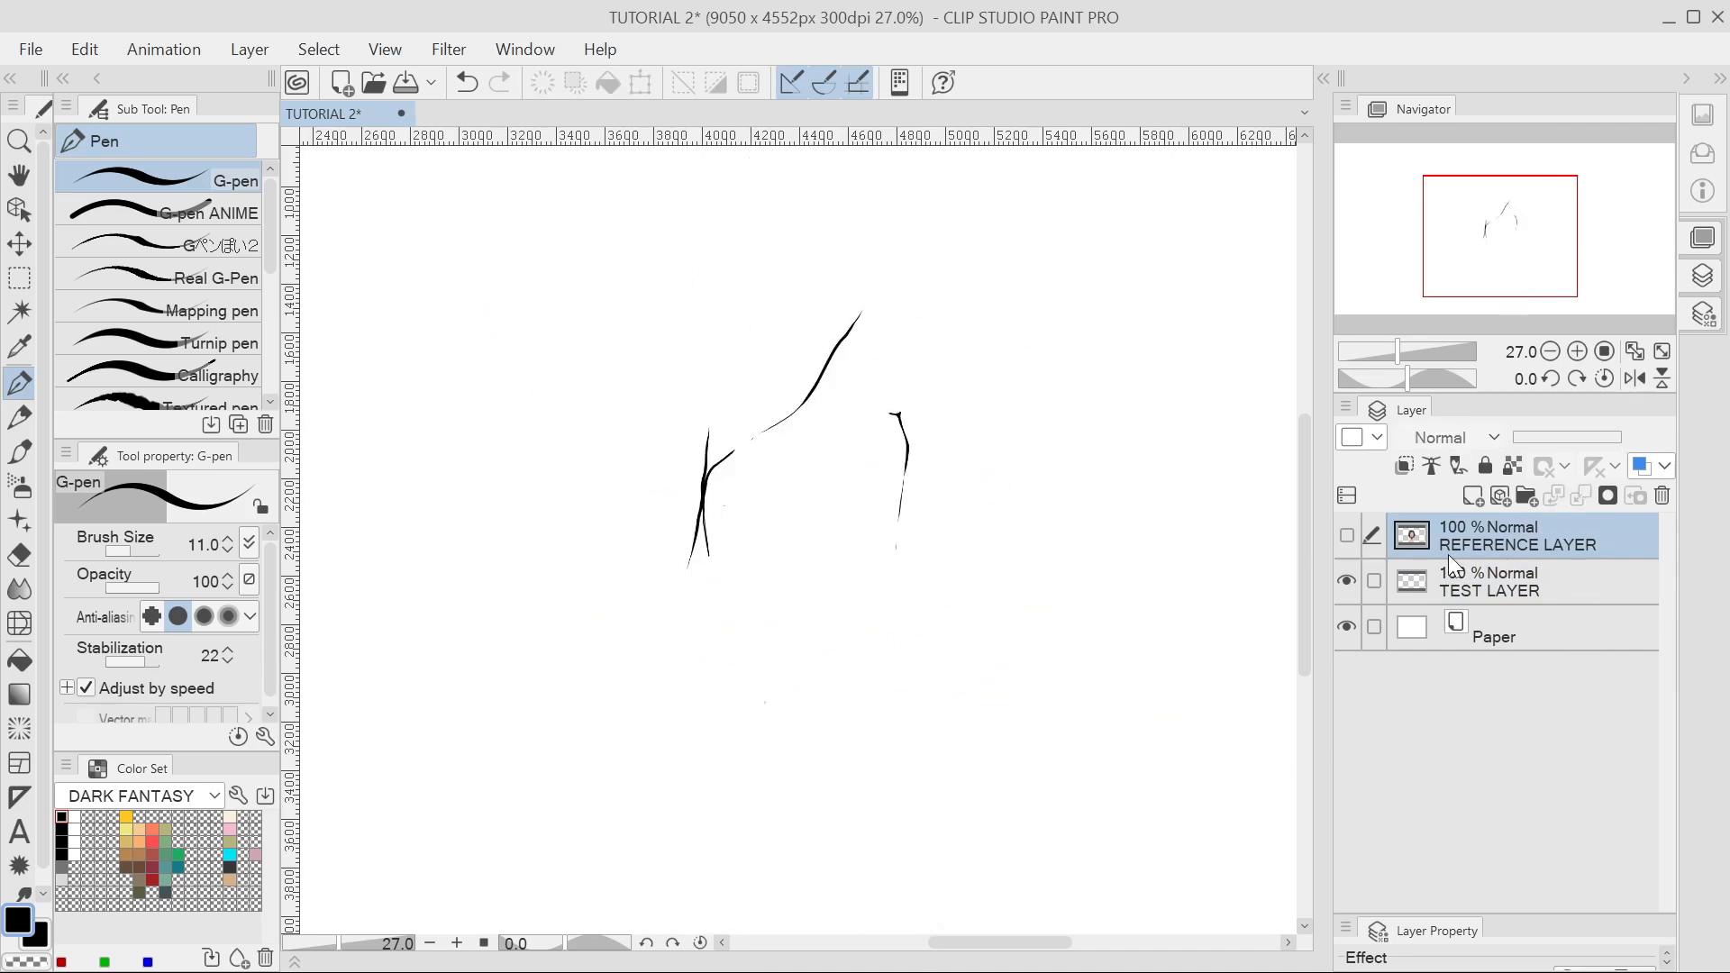
Make REFERENCE LAYER visible again and drag TEST LAYER back above it.
click(1348, 537)
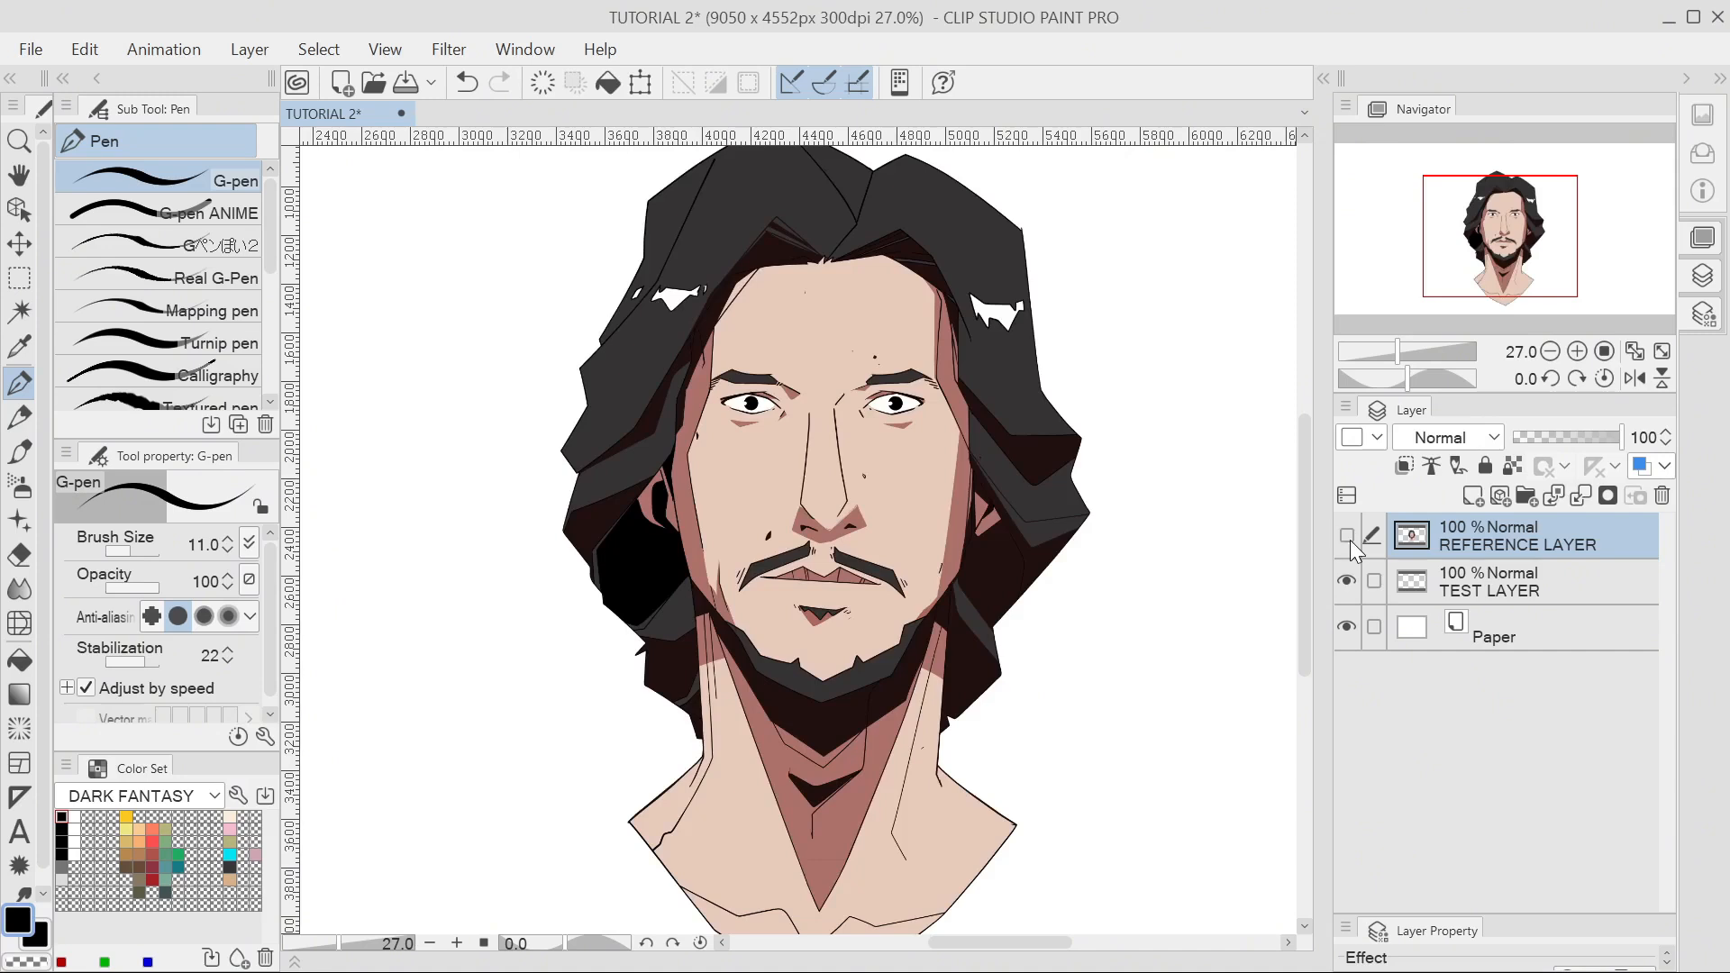
click(1349, 537)
click(1349, 537)
click(1349, 537)
click(1348, 537)
drag(1503, 581, 1506, 532)
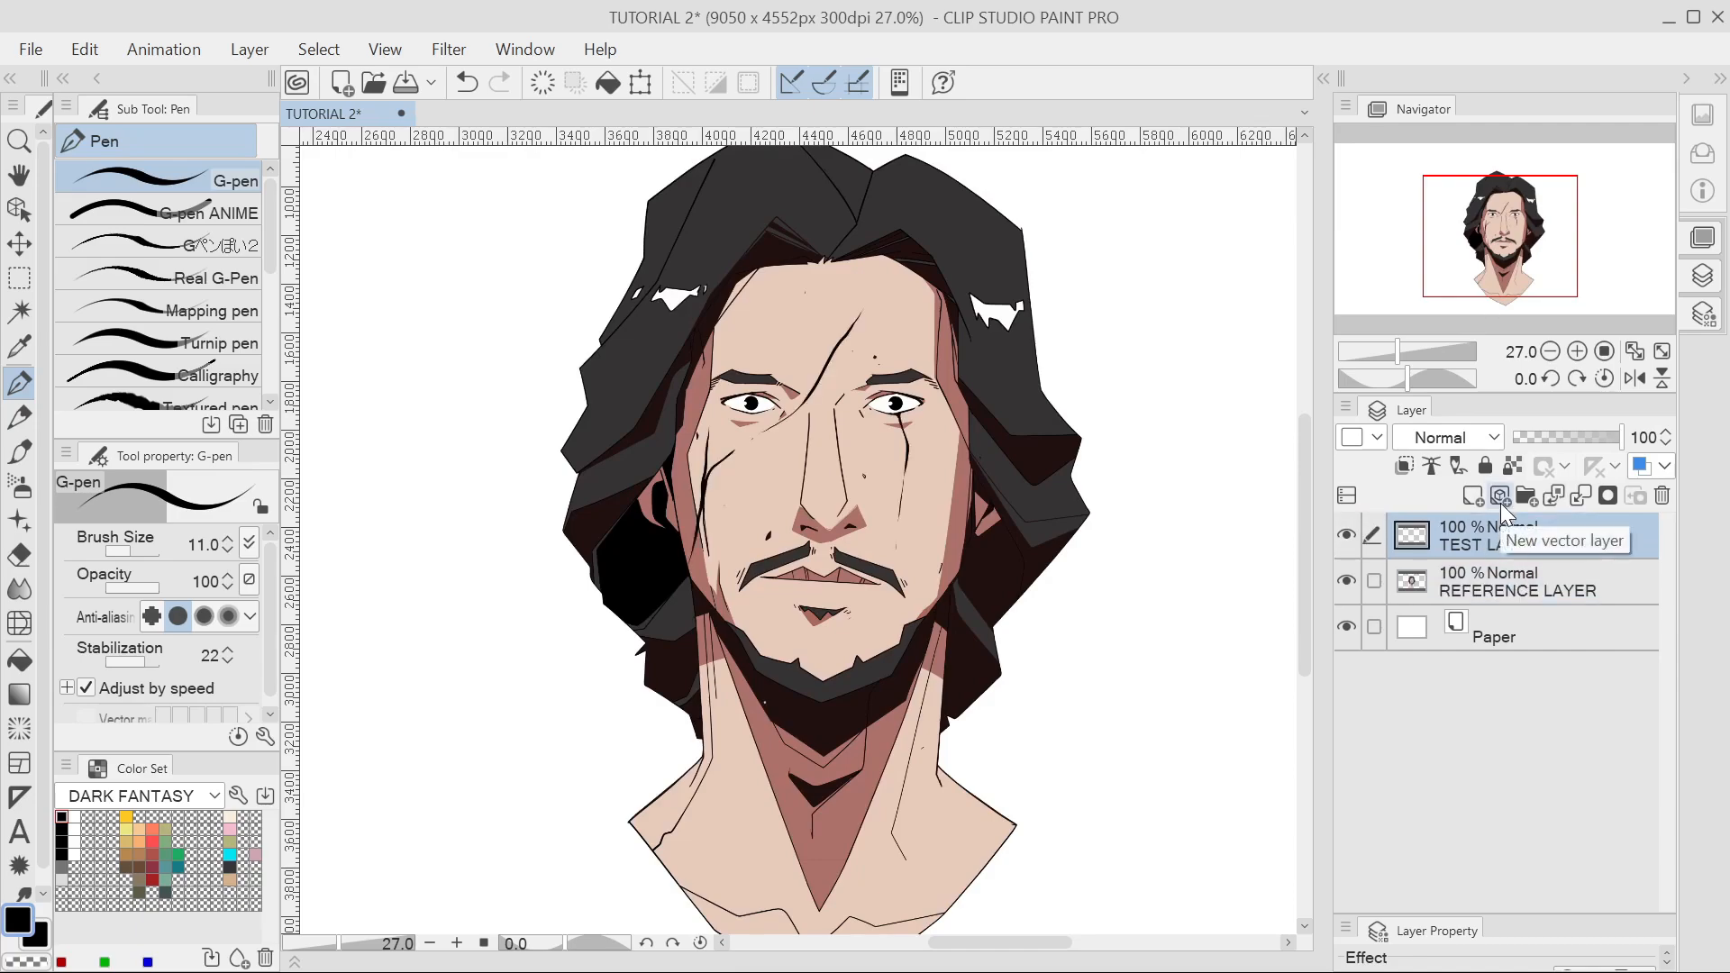
Put a new BAND-AID layer above TEST LAYER and REFERENCE LAYER, then hide BAND-AID and TEST LAYER.
click(1477, 496)
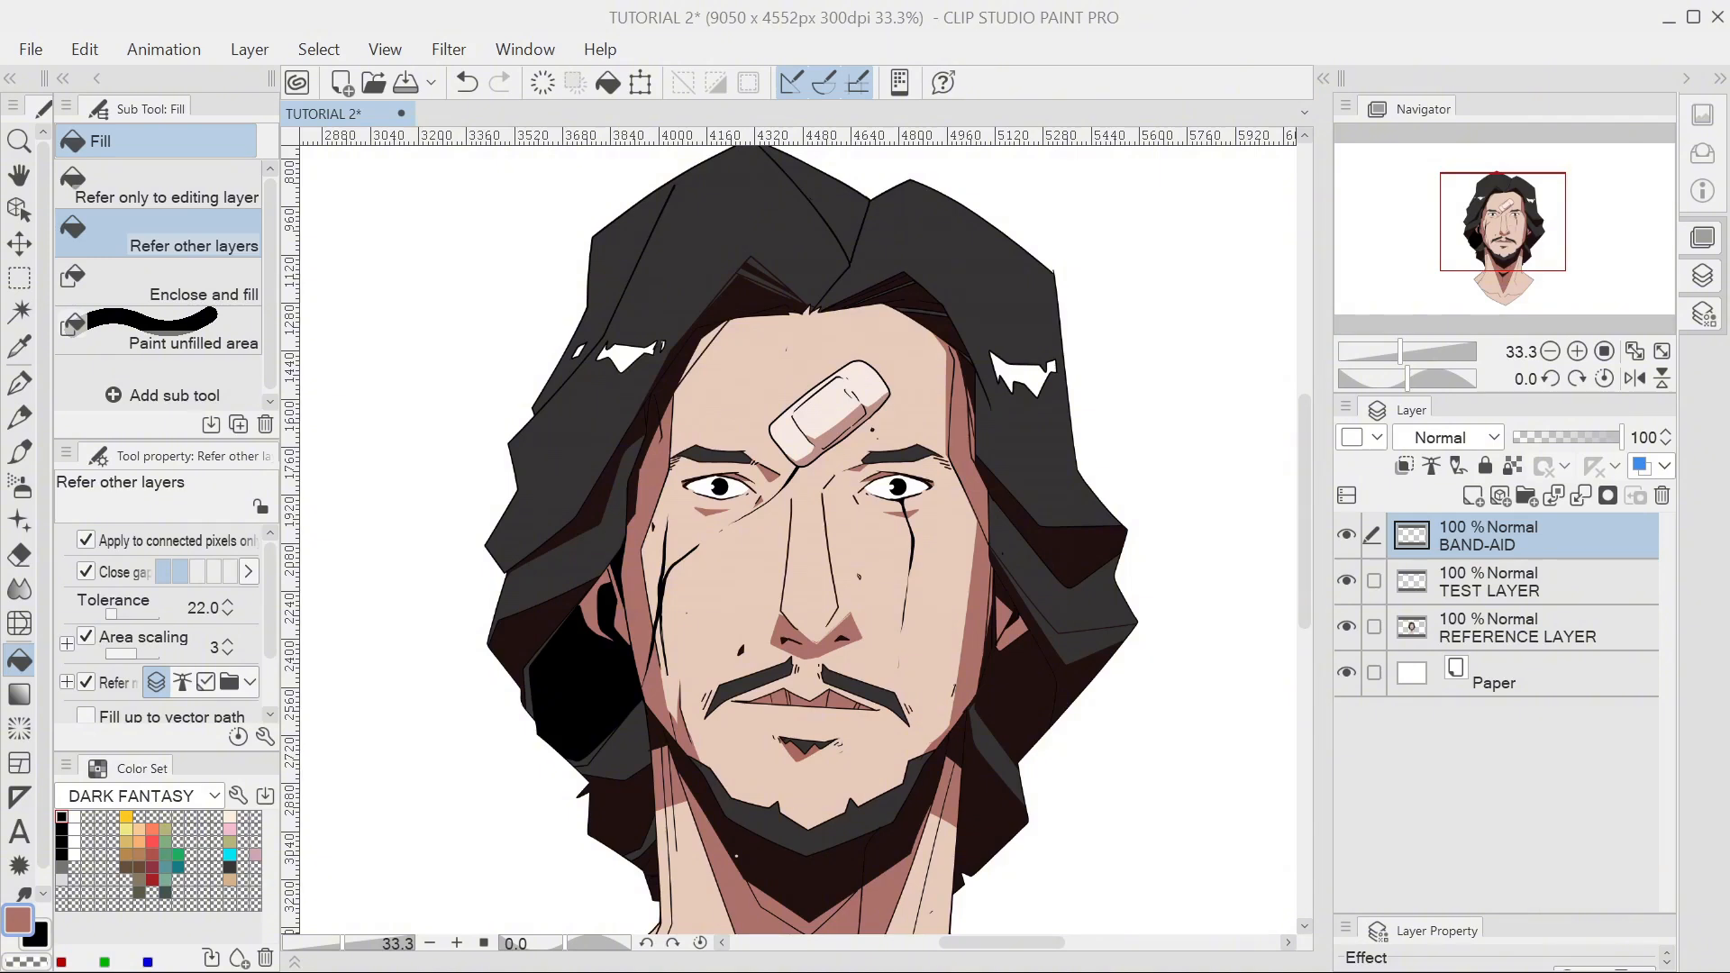
drag(1486, 536, 1472, 640)
mouse_move(1473, 548)
mouse_down()
mouse_move(1471, 622)
mouse_move(1483, 530)
mouse_up()
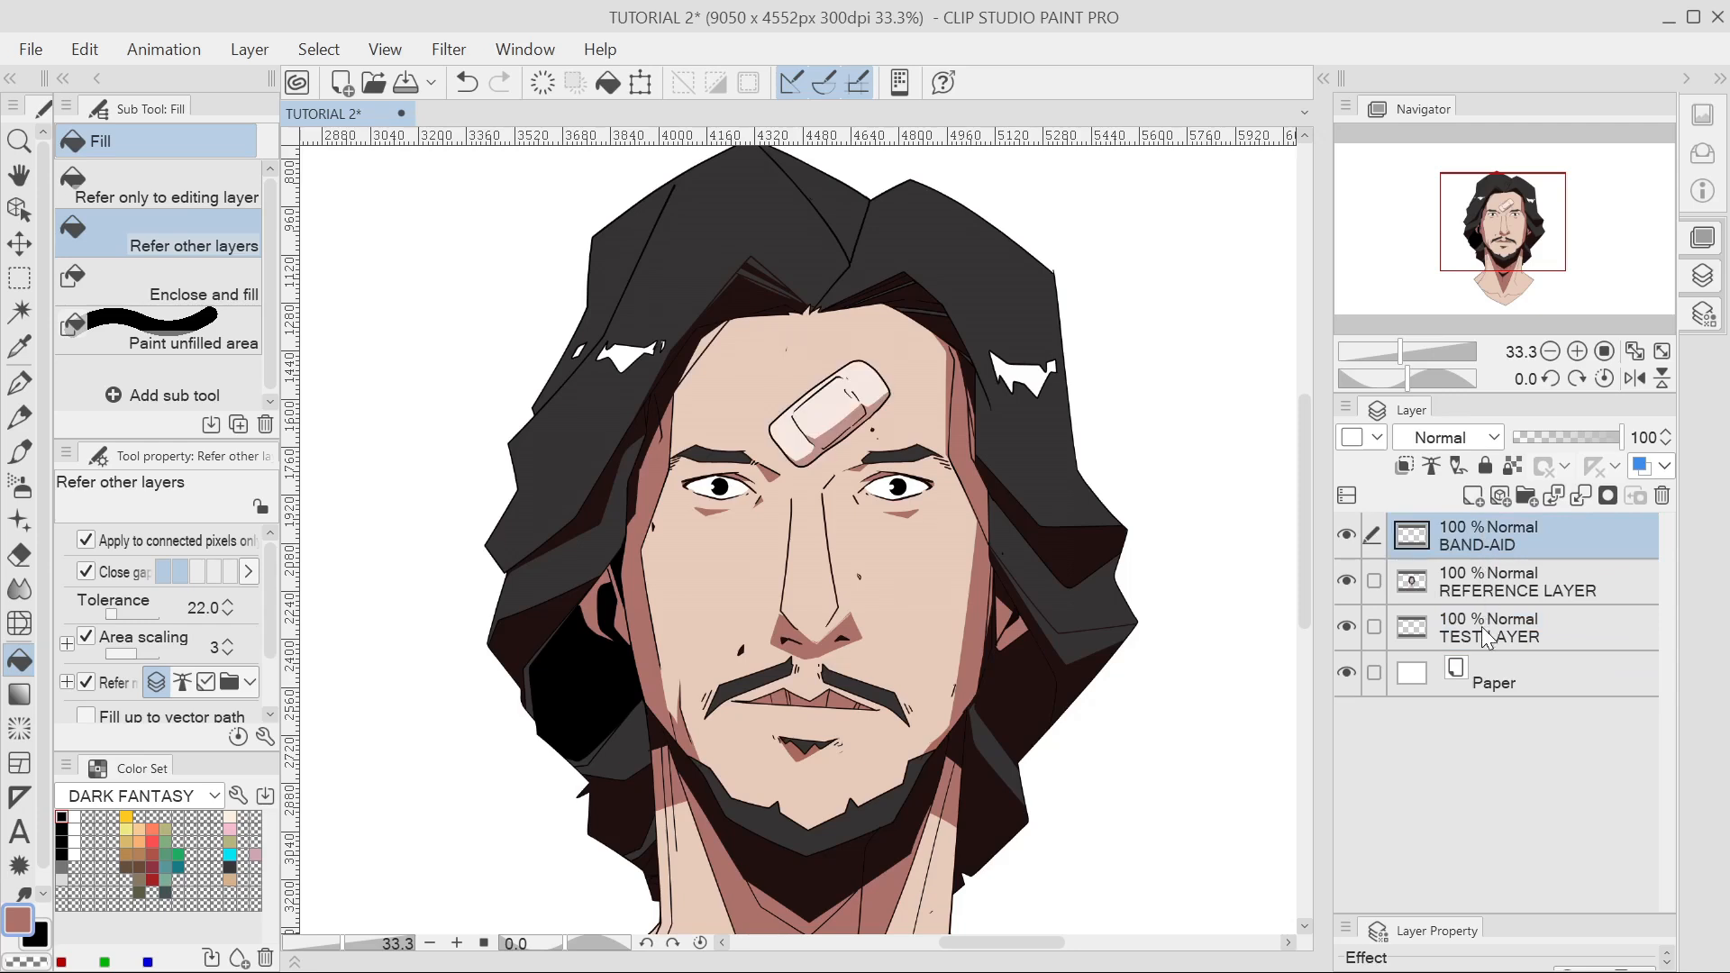
drag(1479, 630, 1481, 571)
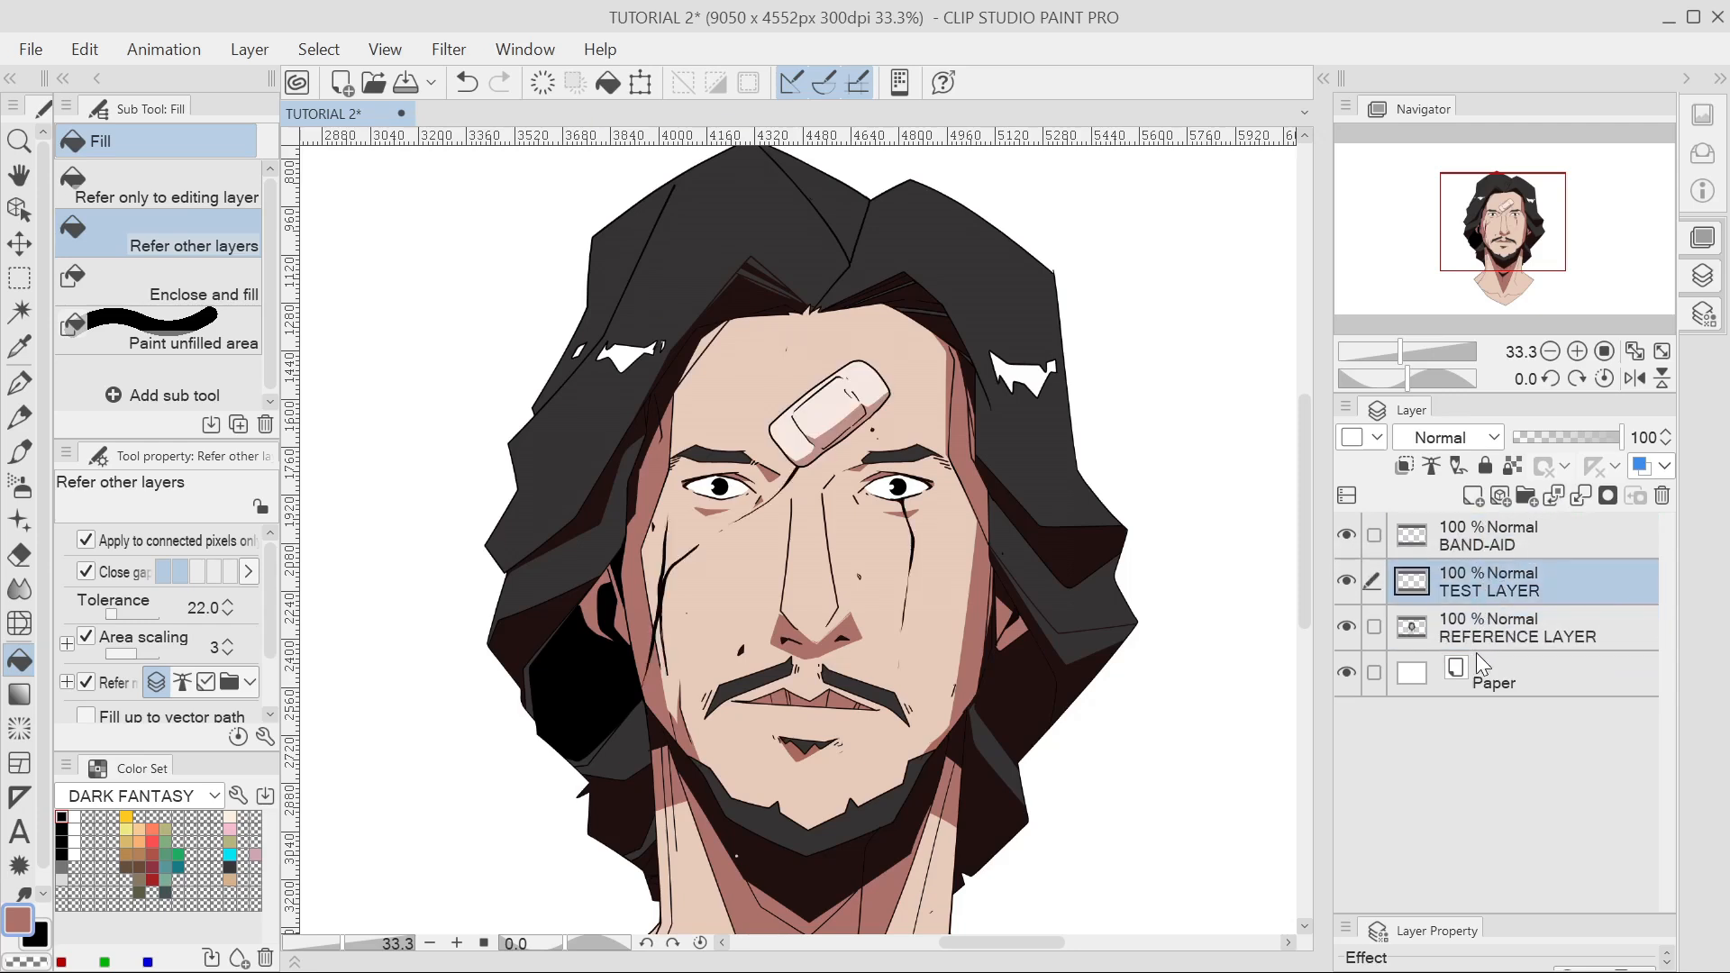
click(1347, 536)
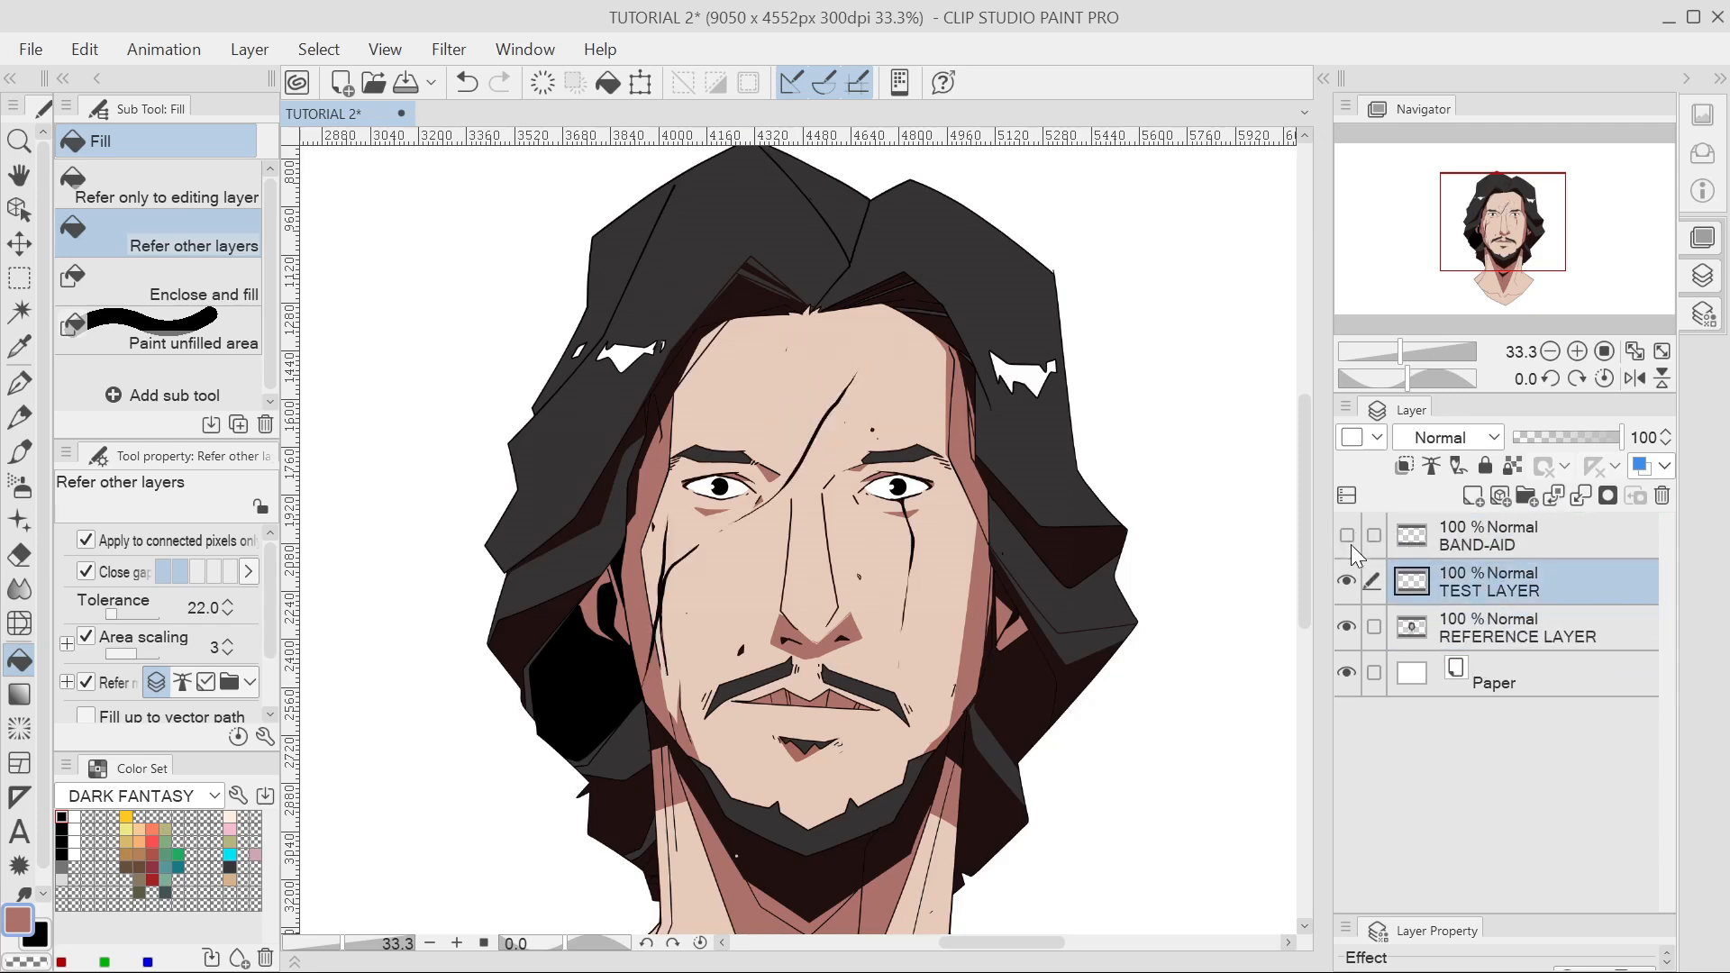
click(1346, 581)
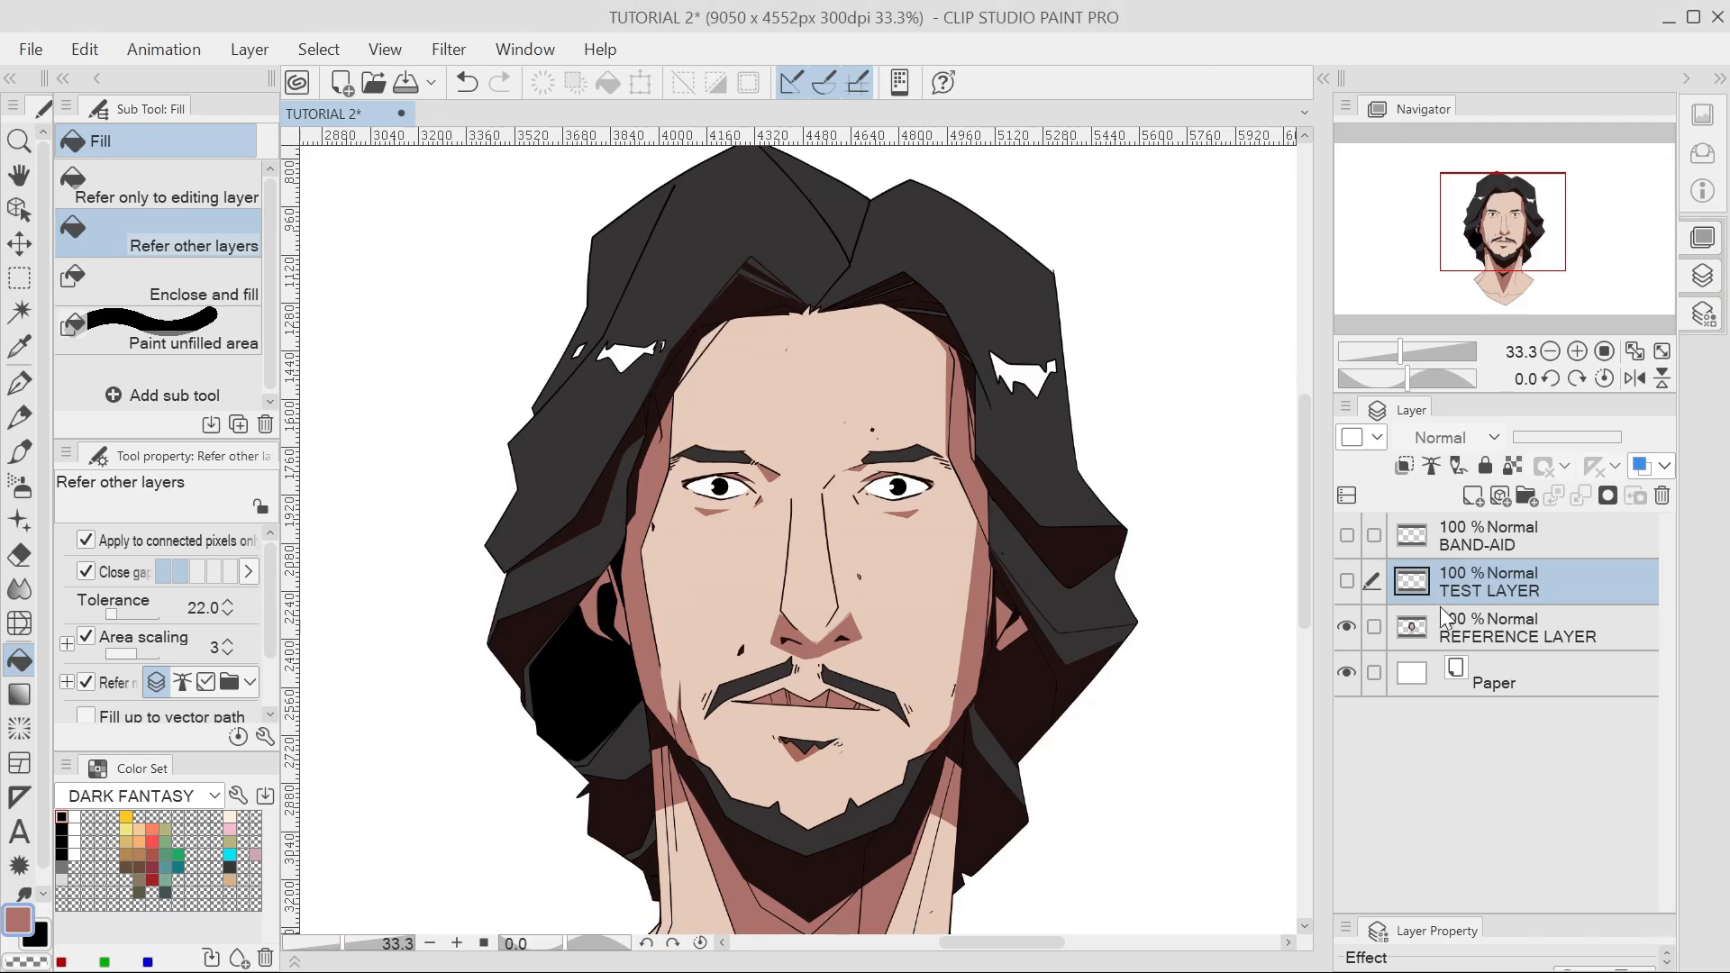
Make TEST LAYER and BAND-AID visible again and select the BAND-AID layer.
click(1347, 580)
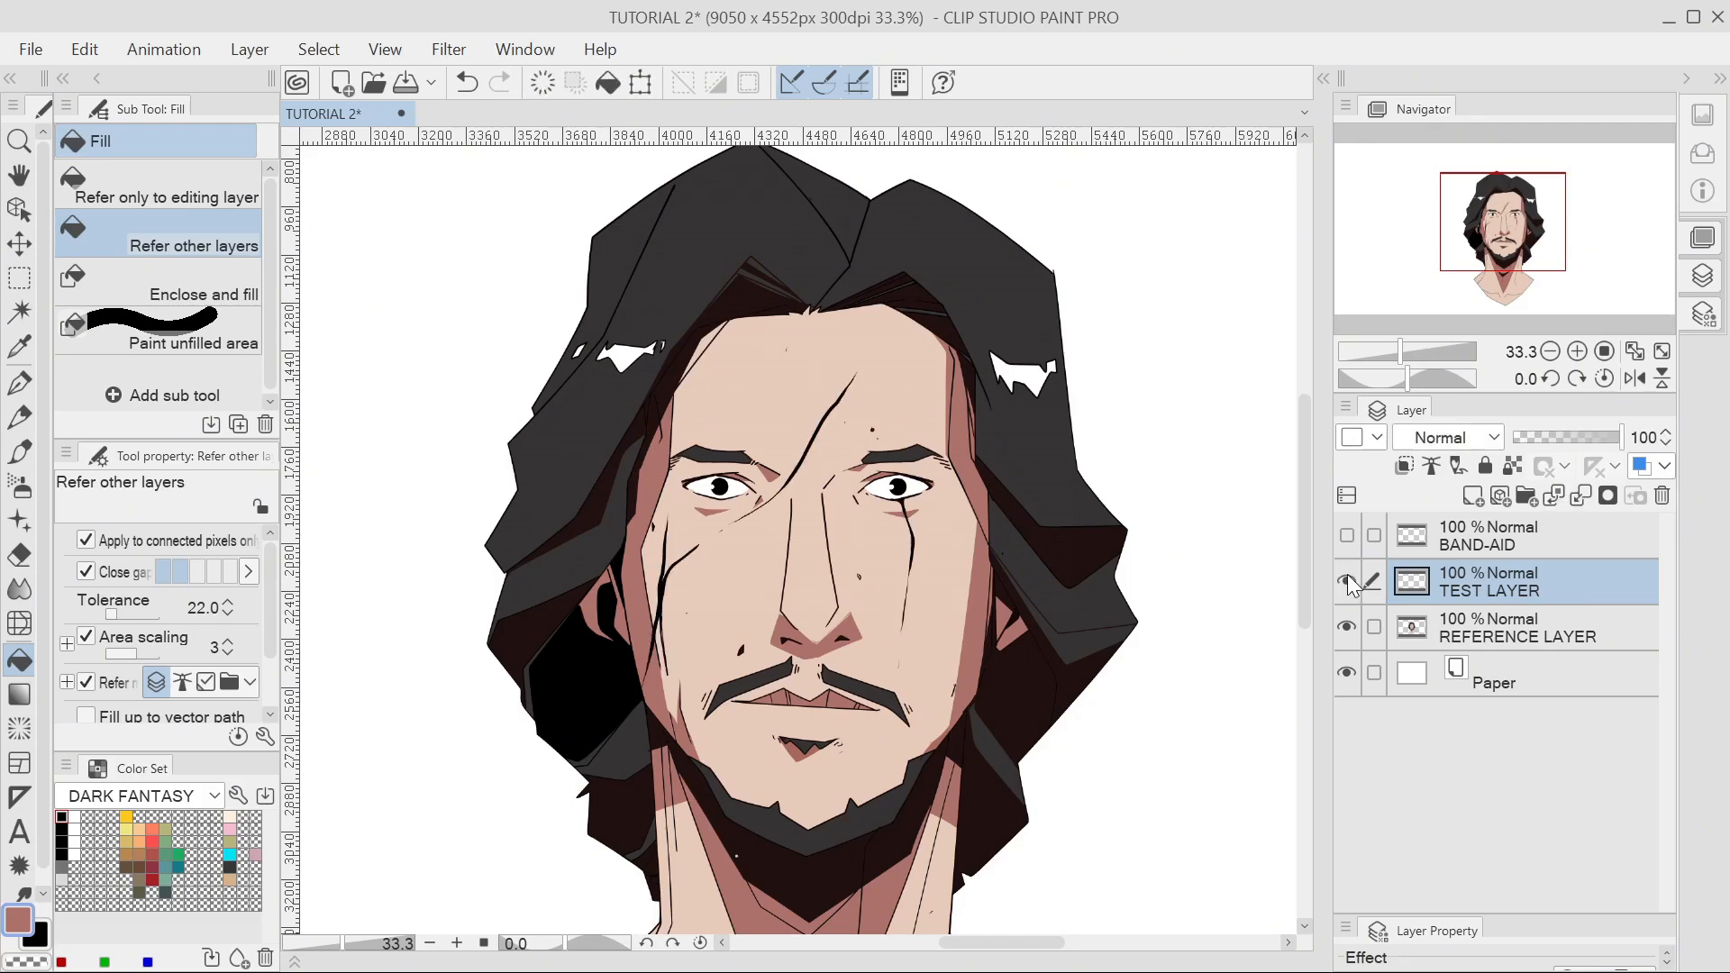
click(1346, 538)
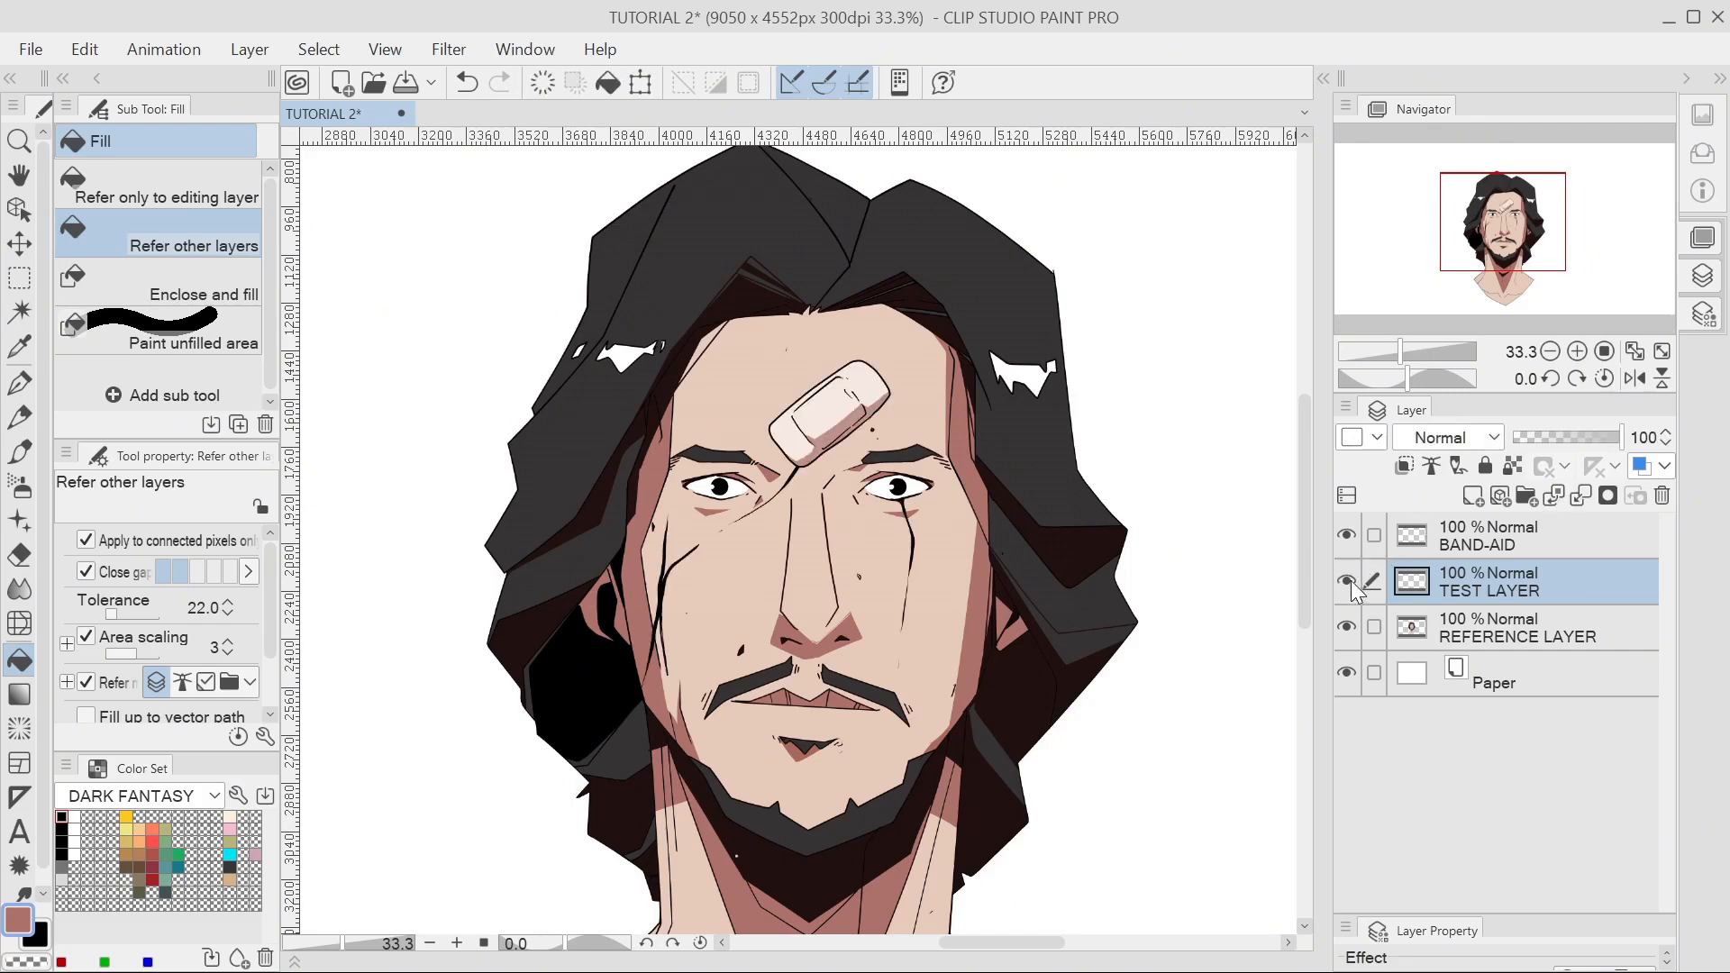
click(1454, 543)
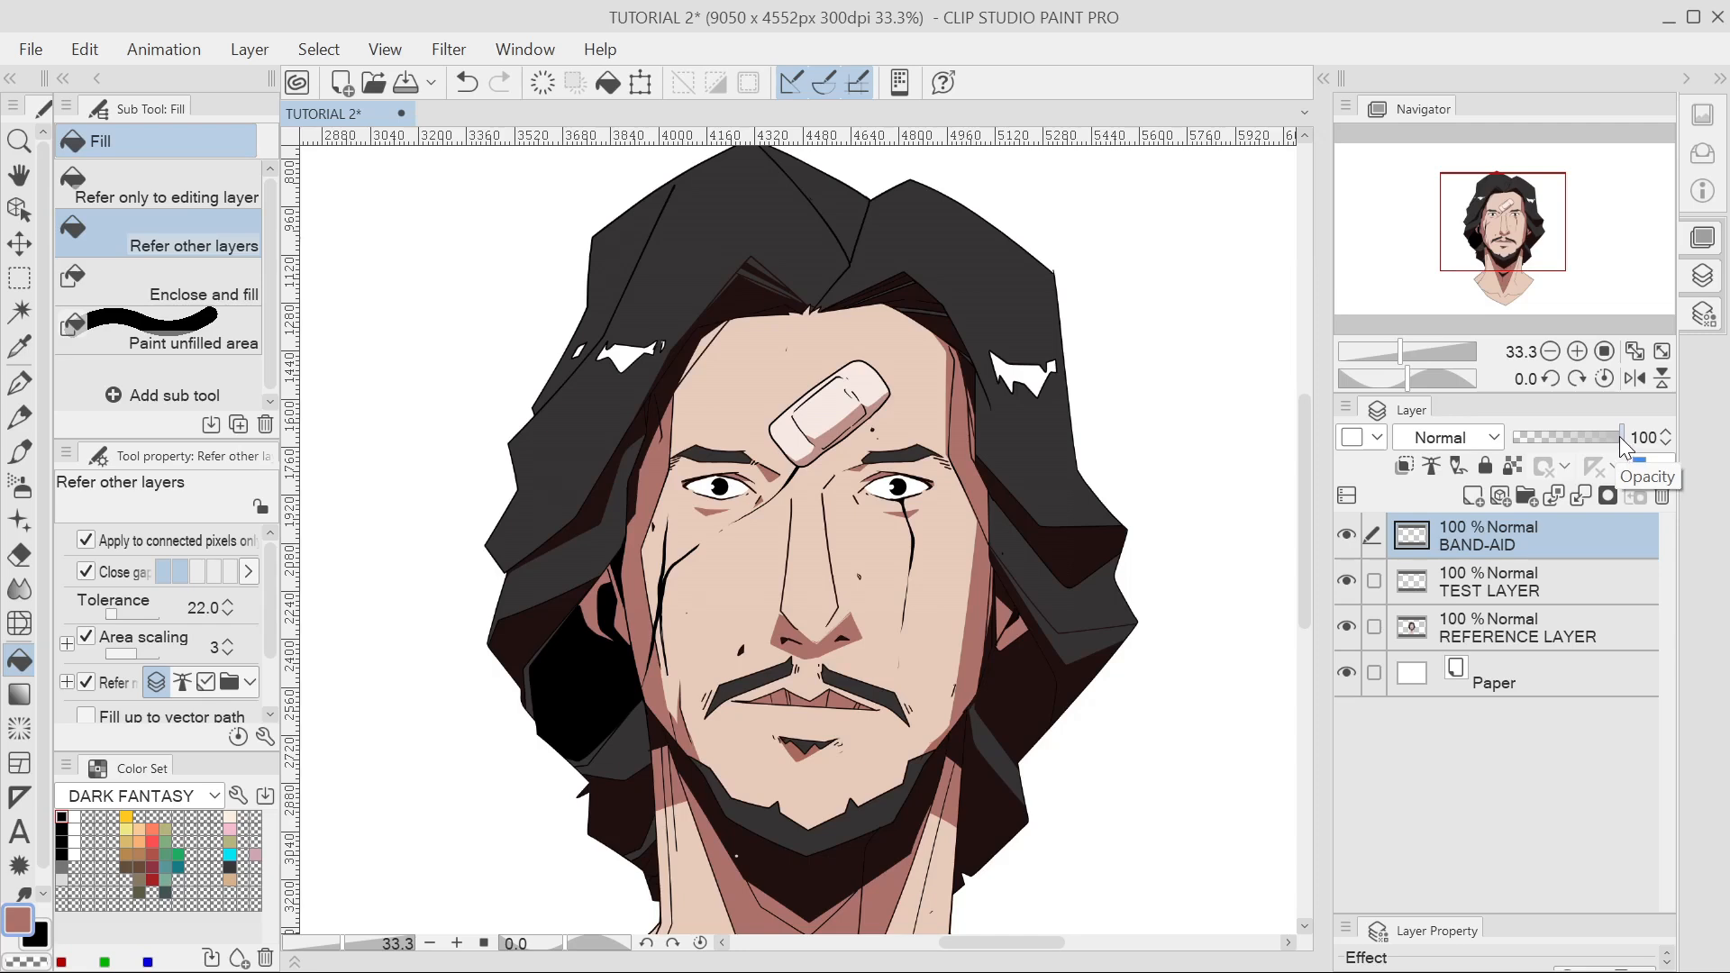
Try lower opacities on the band-aid and scar-line layers, then restore both to near full.
mouse_move(1619, 436)
mouse_down()
mouse_move(1524, 448)
mouse_move(1629, 449)
mouse_move(1517, 450)
mouse_move(1619, 449)
mouse_move(1588, 451)
mouse_up()
click(1571, 584)
mouse_move(1569, 454)
mouse_down()
mouse_move(1519, 460)
mouse_move(1626, 458)
mouse_up()
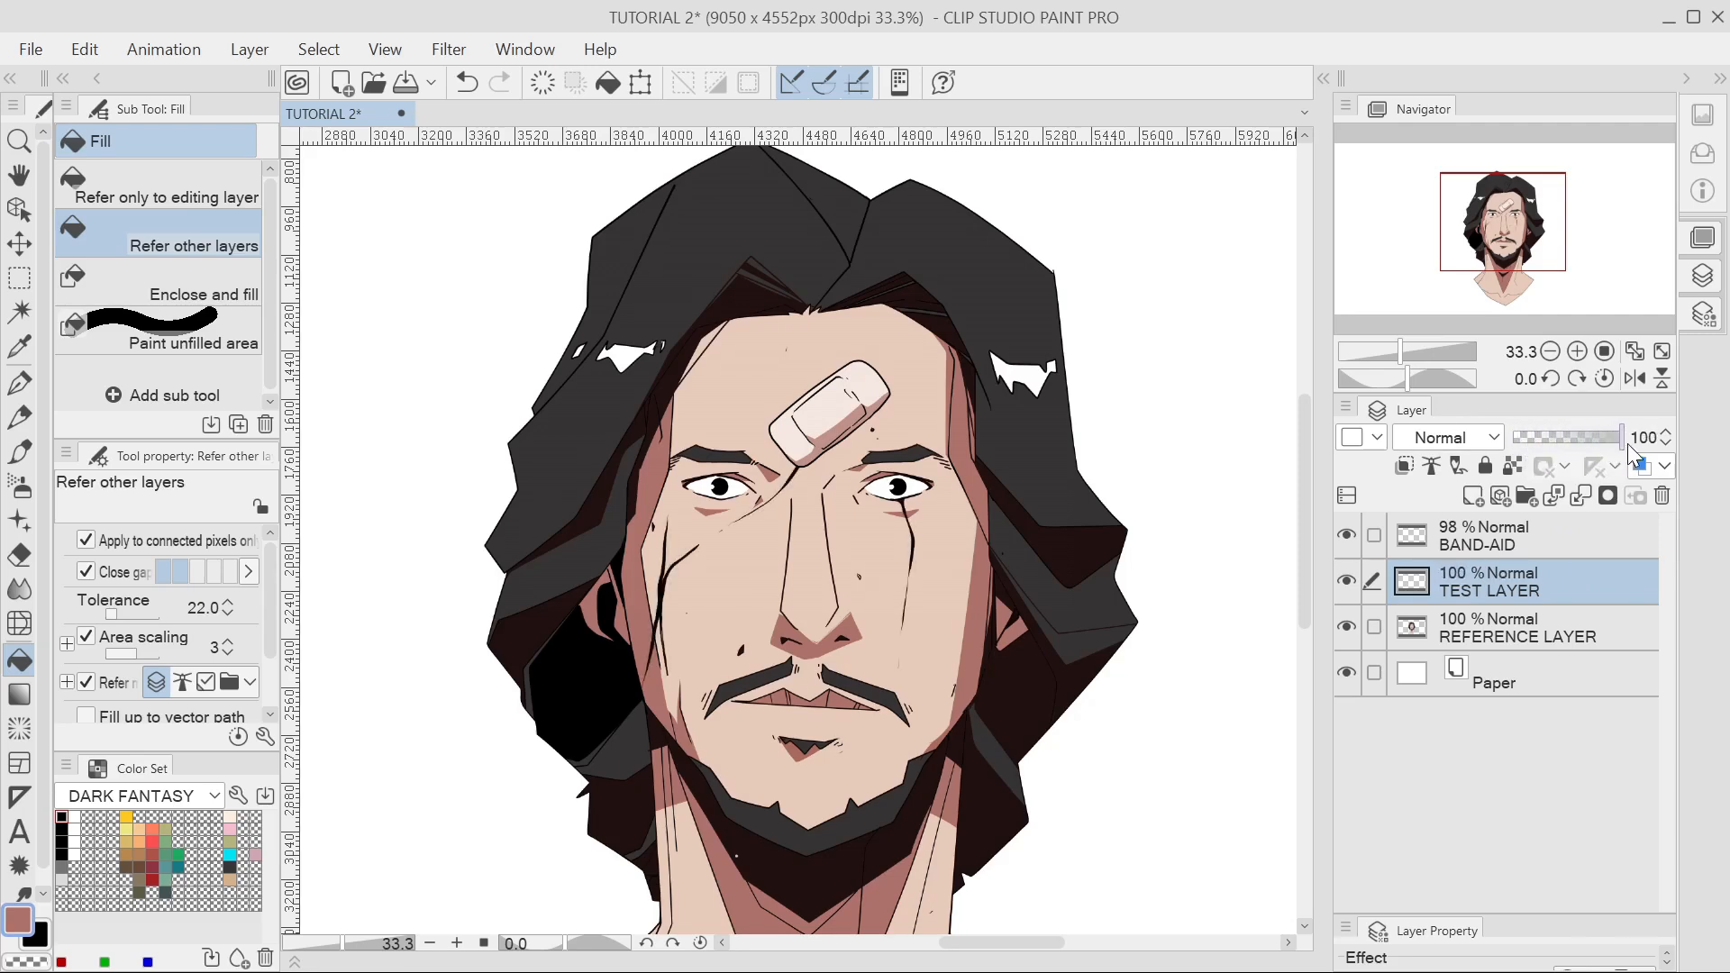
click(1561, 622)
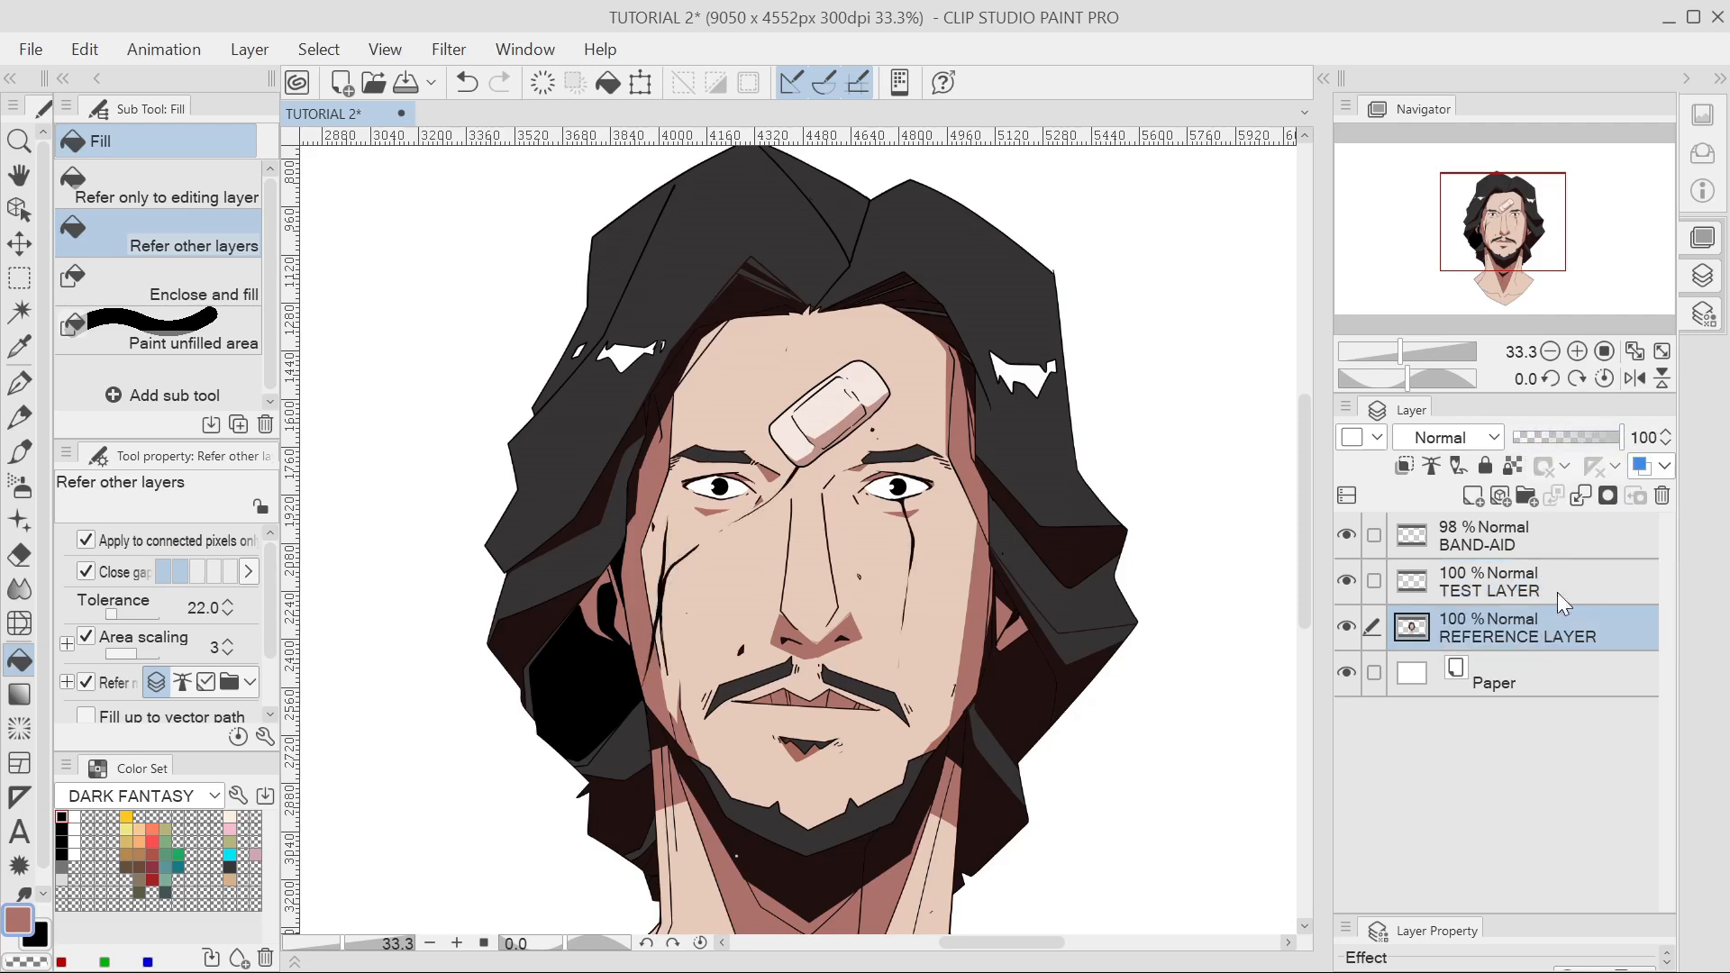
Set REFERENCE LAYER opacity to 25%, then return it to 100%.
click(1644, 438)
text(25)
key(Return)
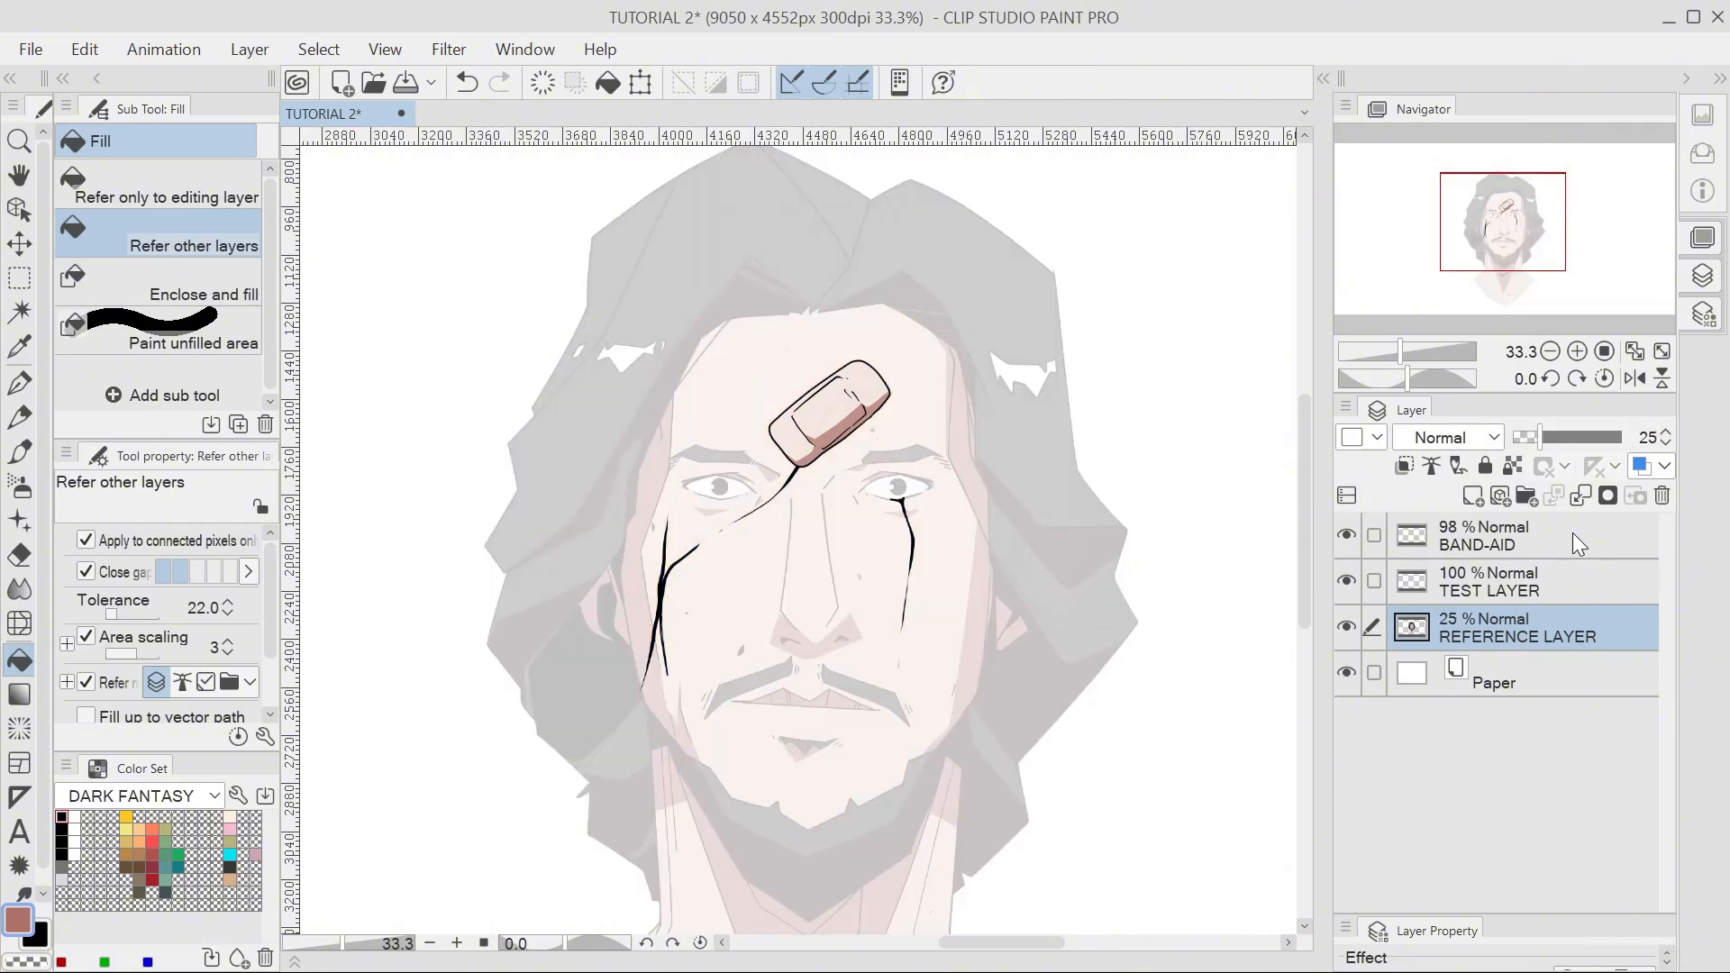
click(1645, 440)
text(100)
key(Return)
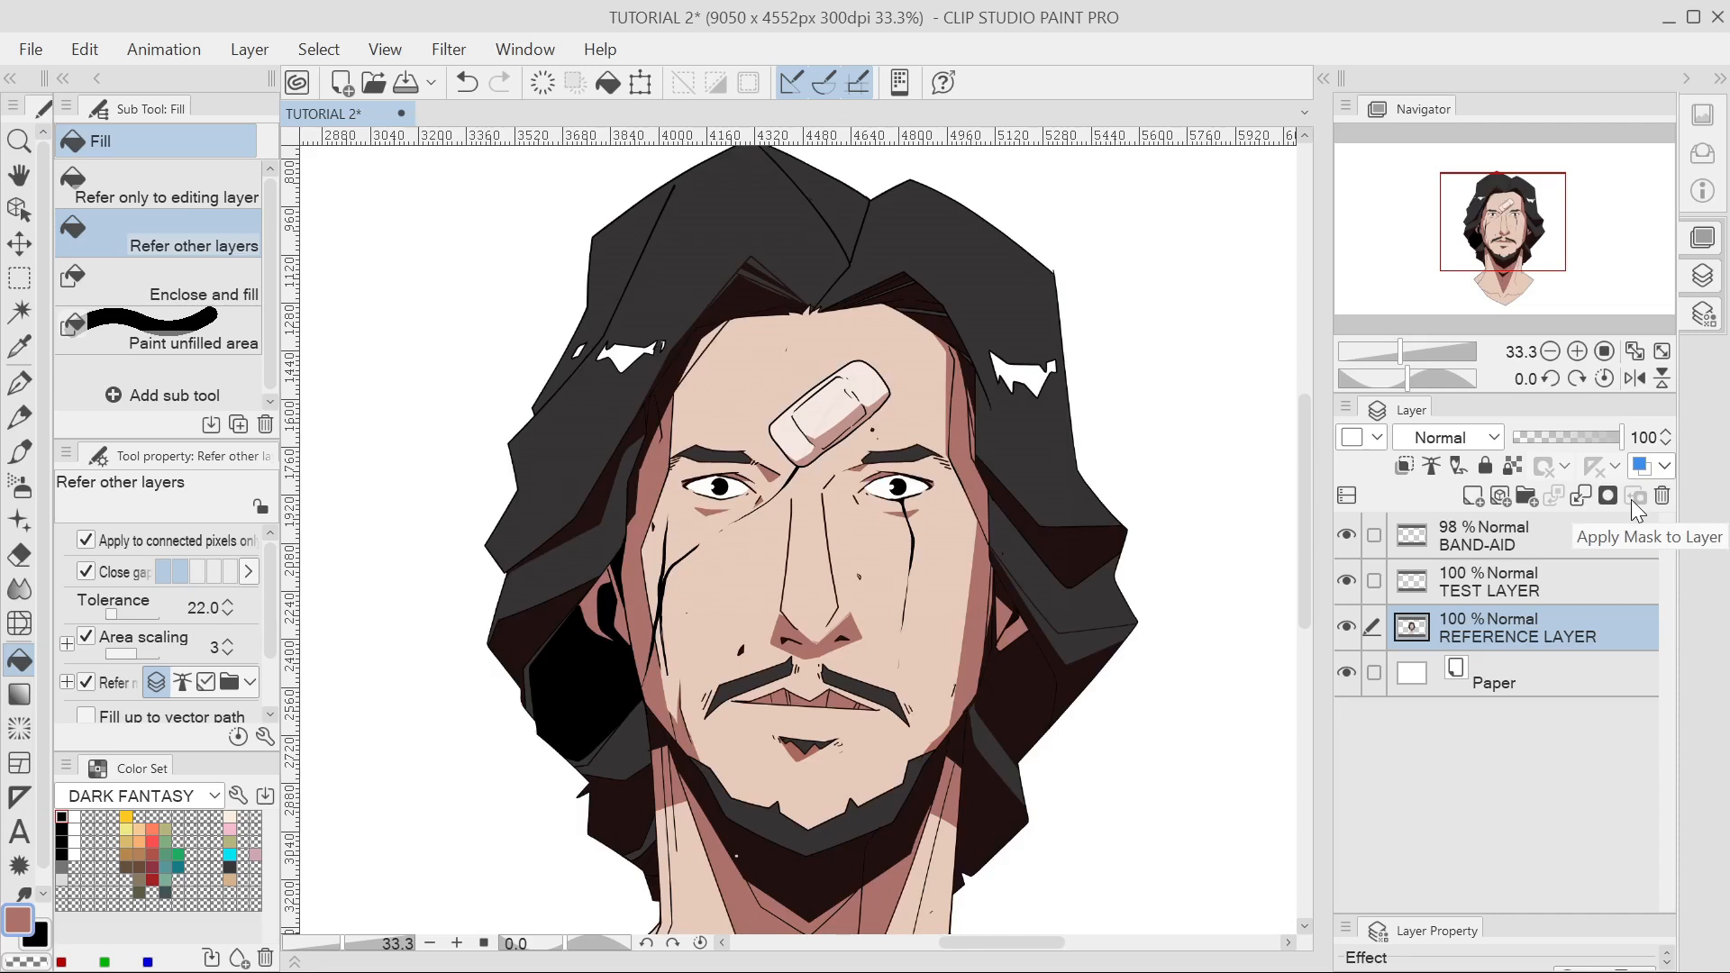
Set BAND-AID to 25% opacity, raise it to 97%, and switch to the G-pen.
click(1548, 544)
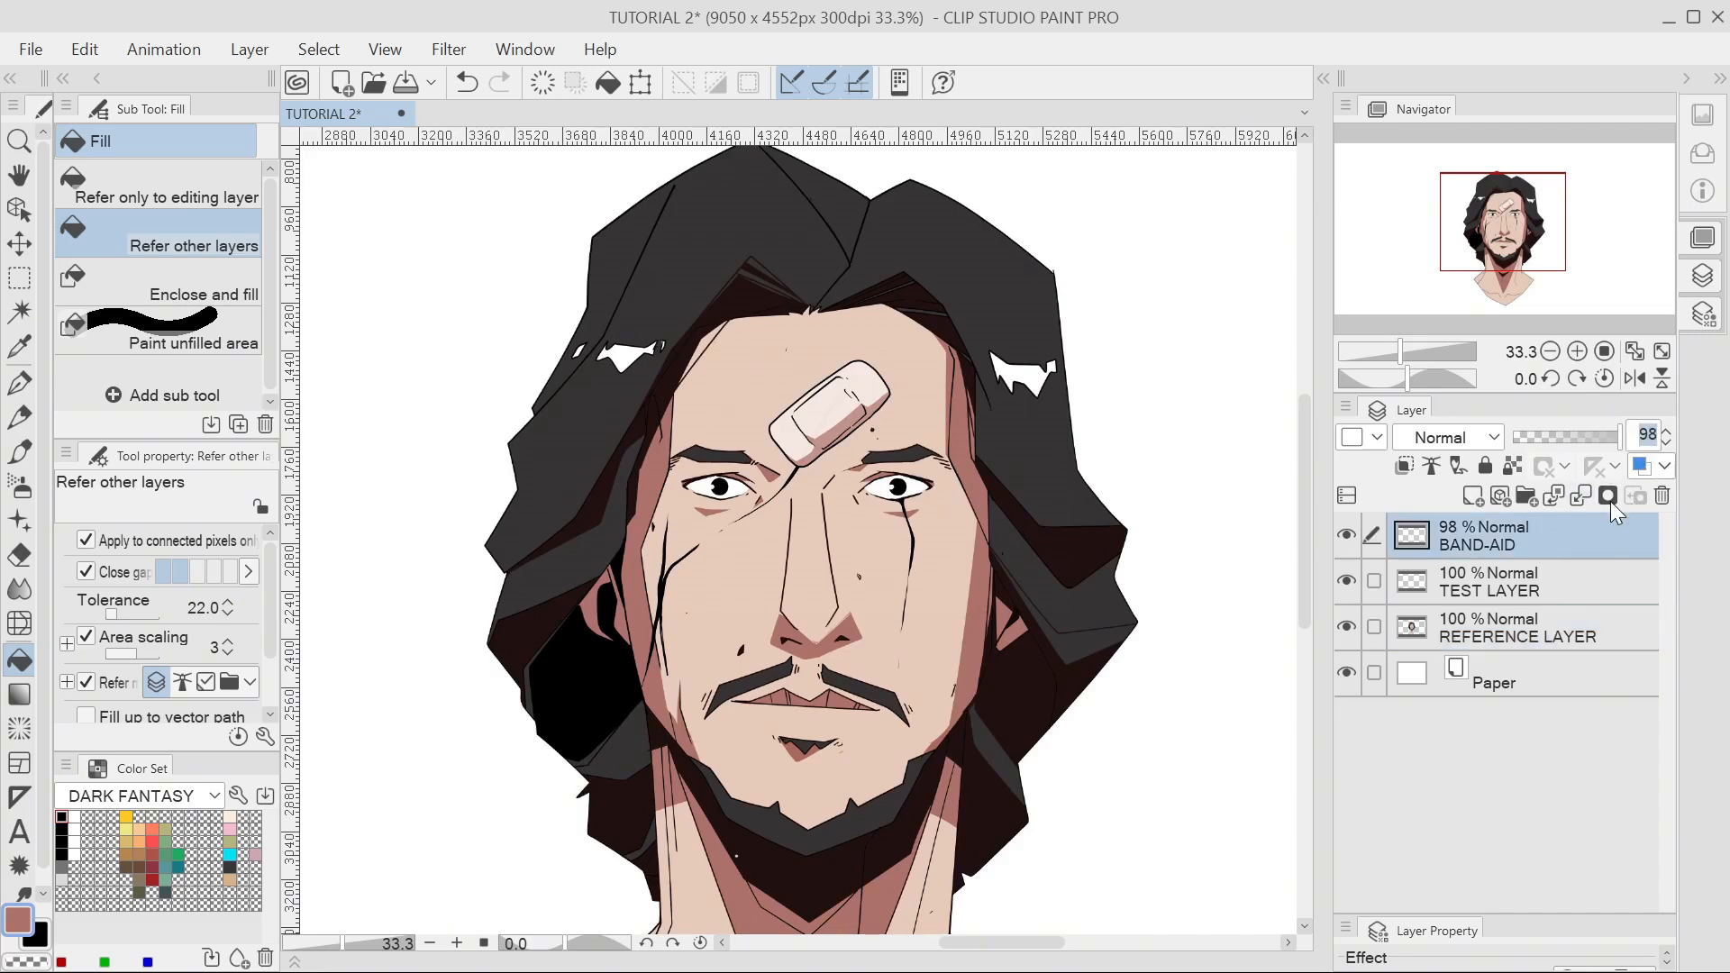
text(25)
key(Return)
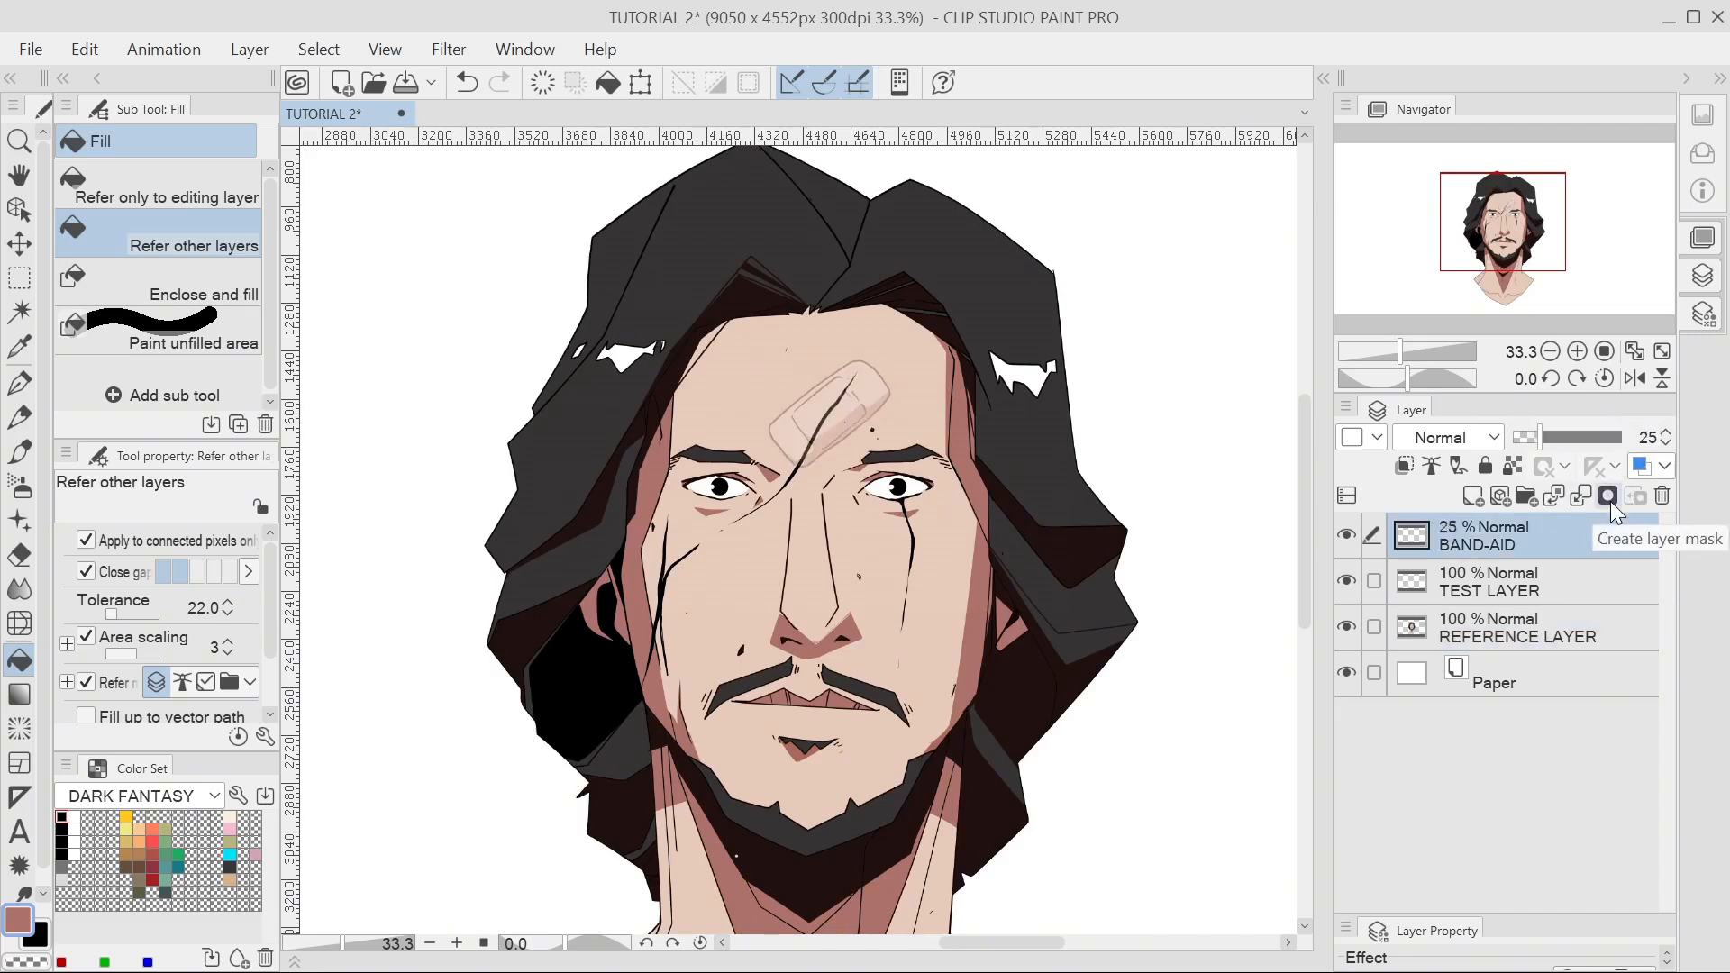
drag(1543, 436, 1614, 441)
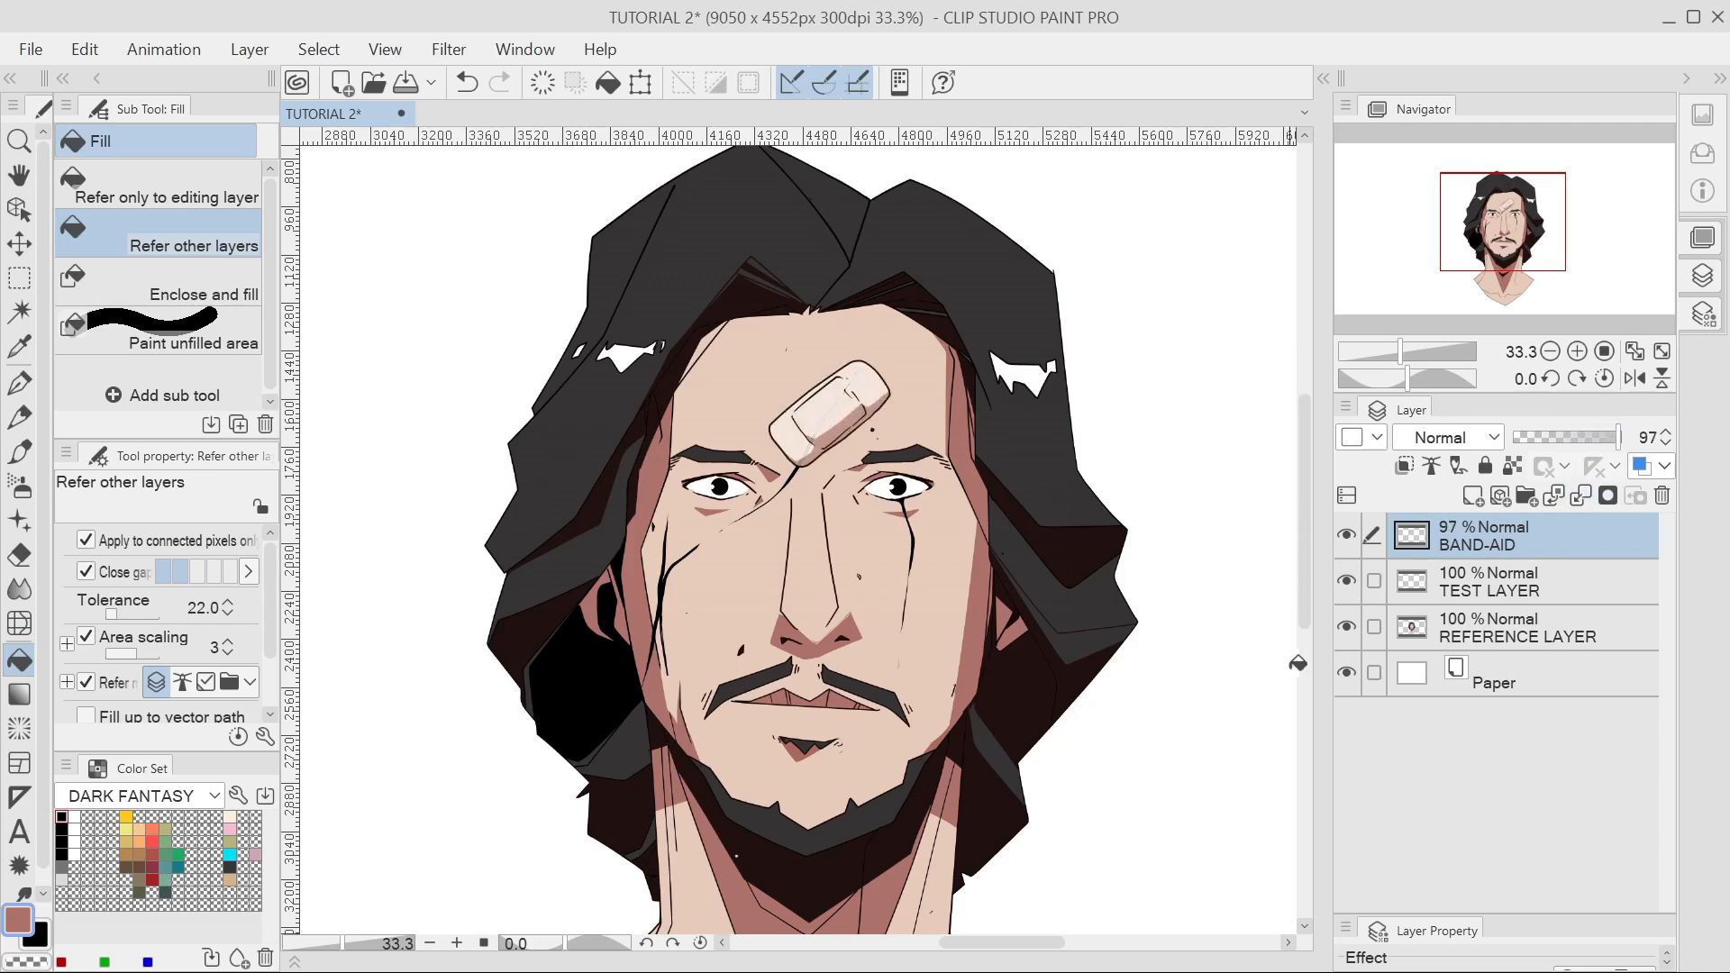
key(p)
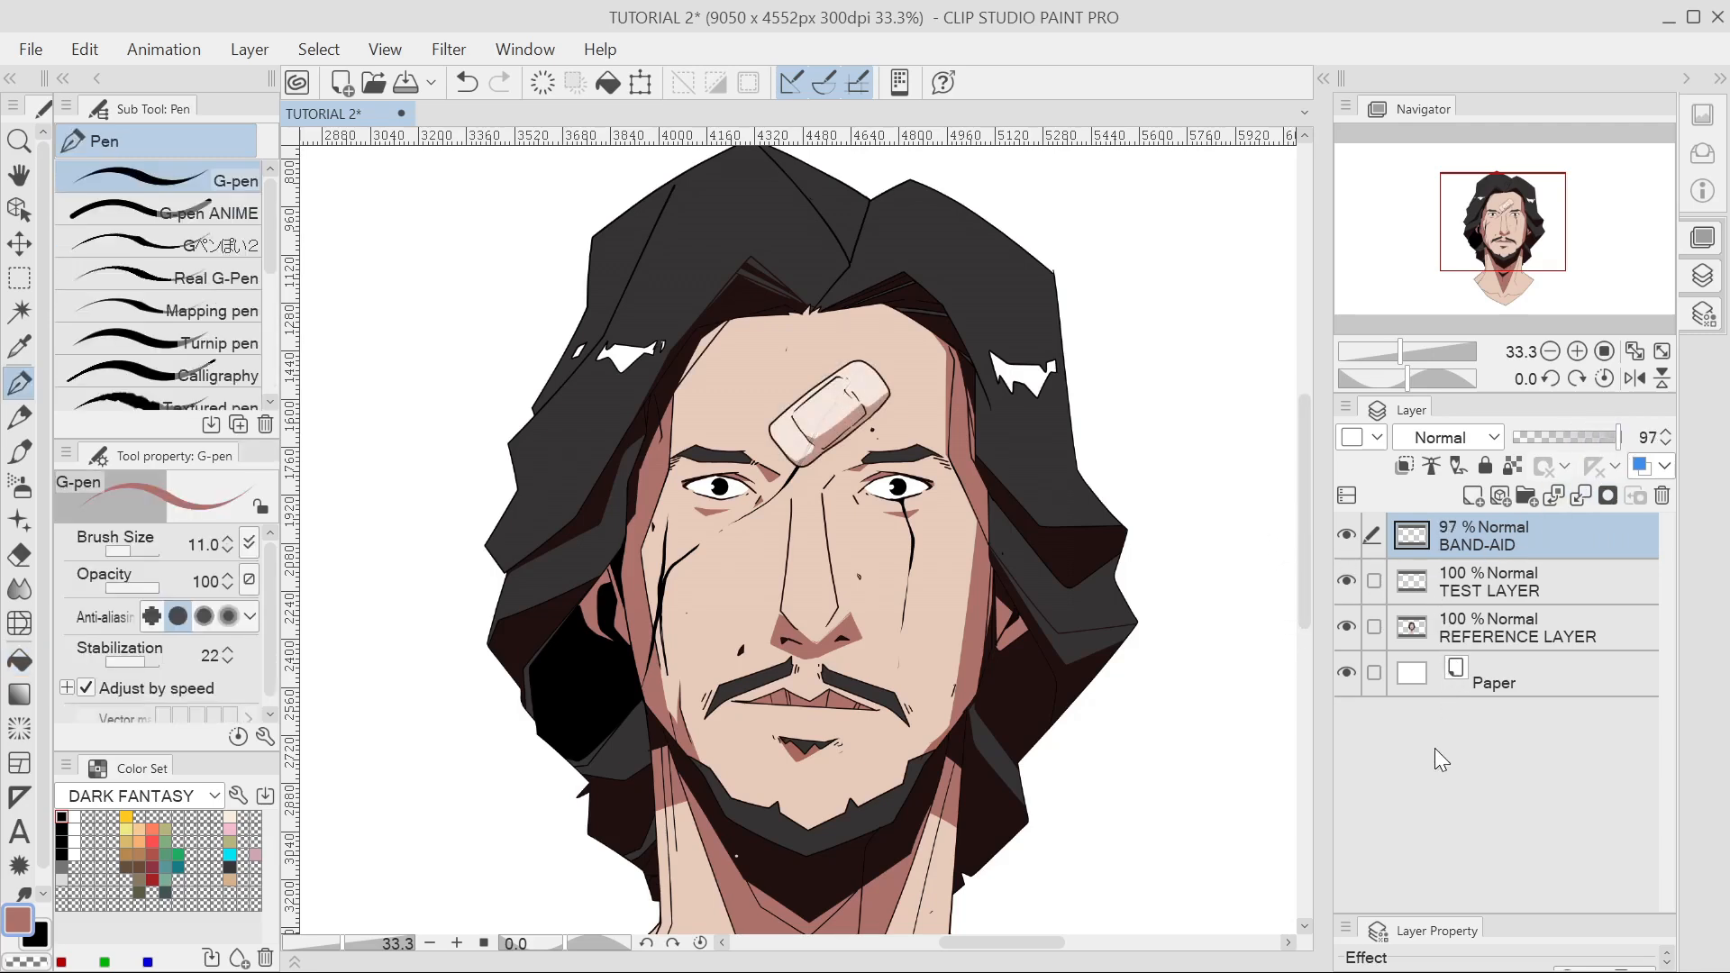
Move the band-aid down onto the left cheek, toggling the scar lines to compare.
scroll(568, 602, down, 4)
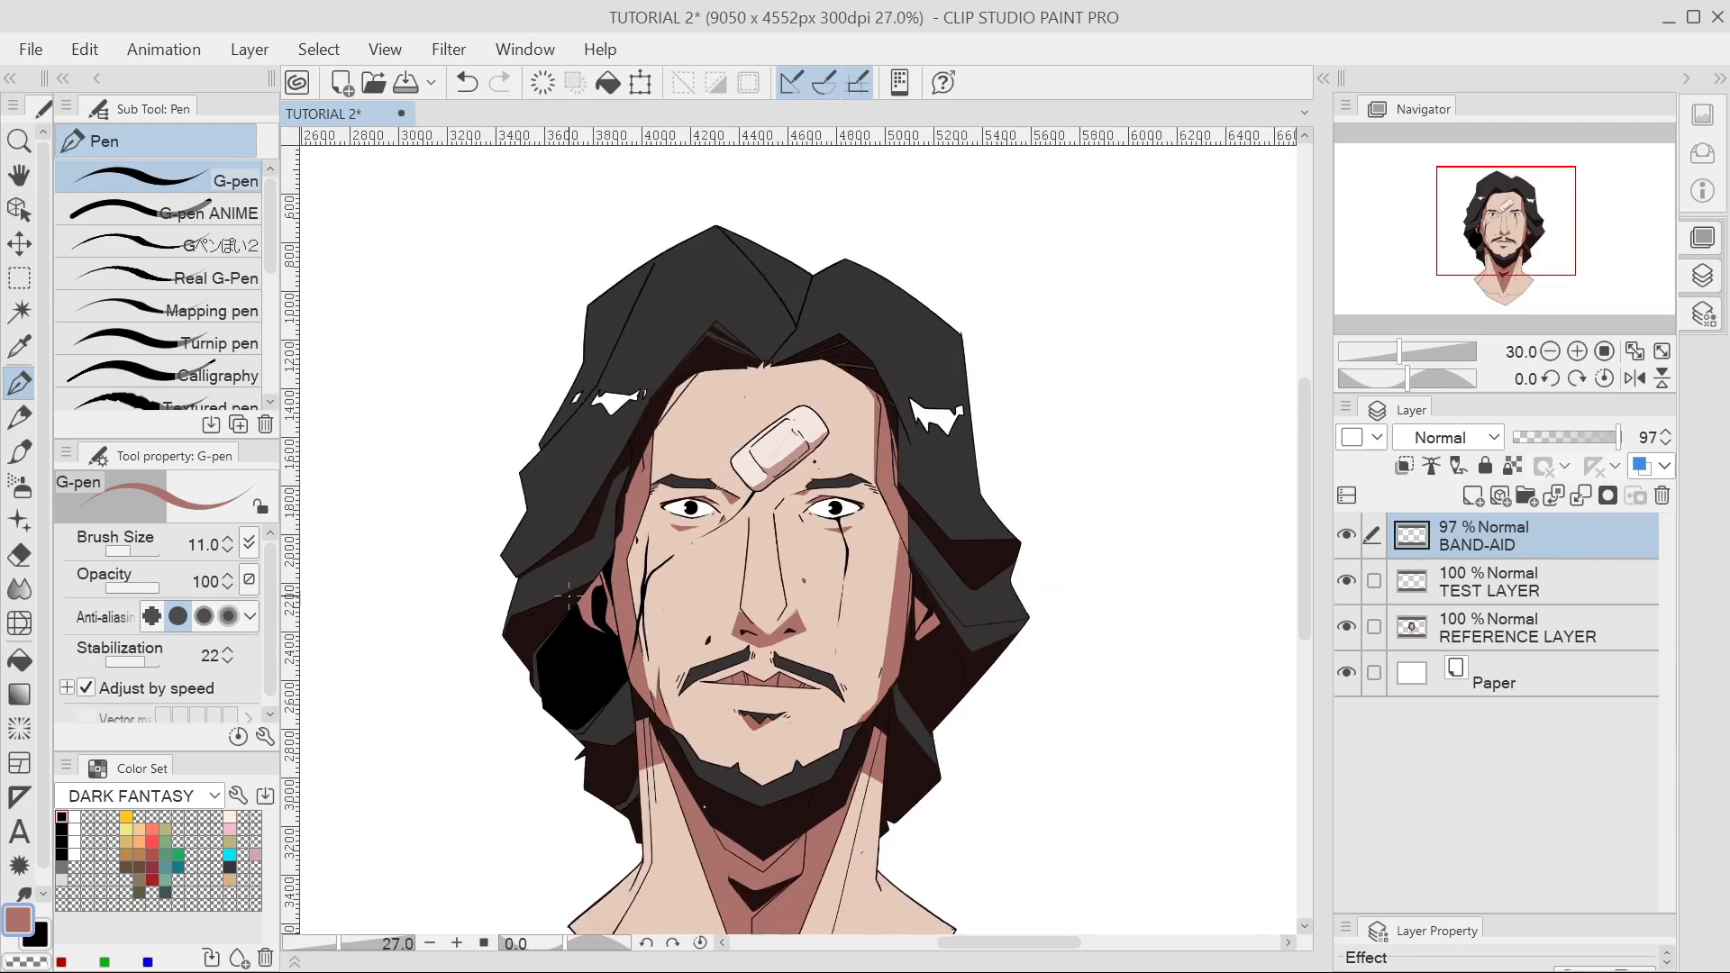
drag(563, 613, 611, 507)
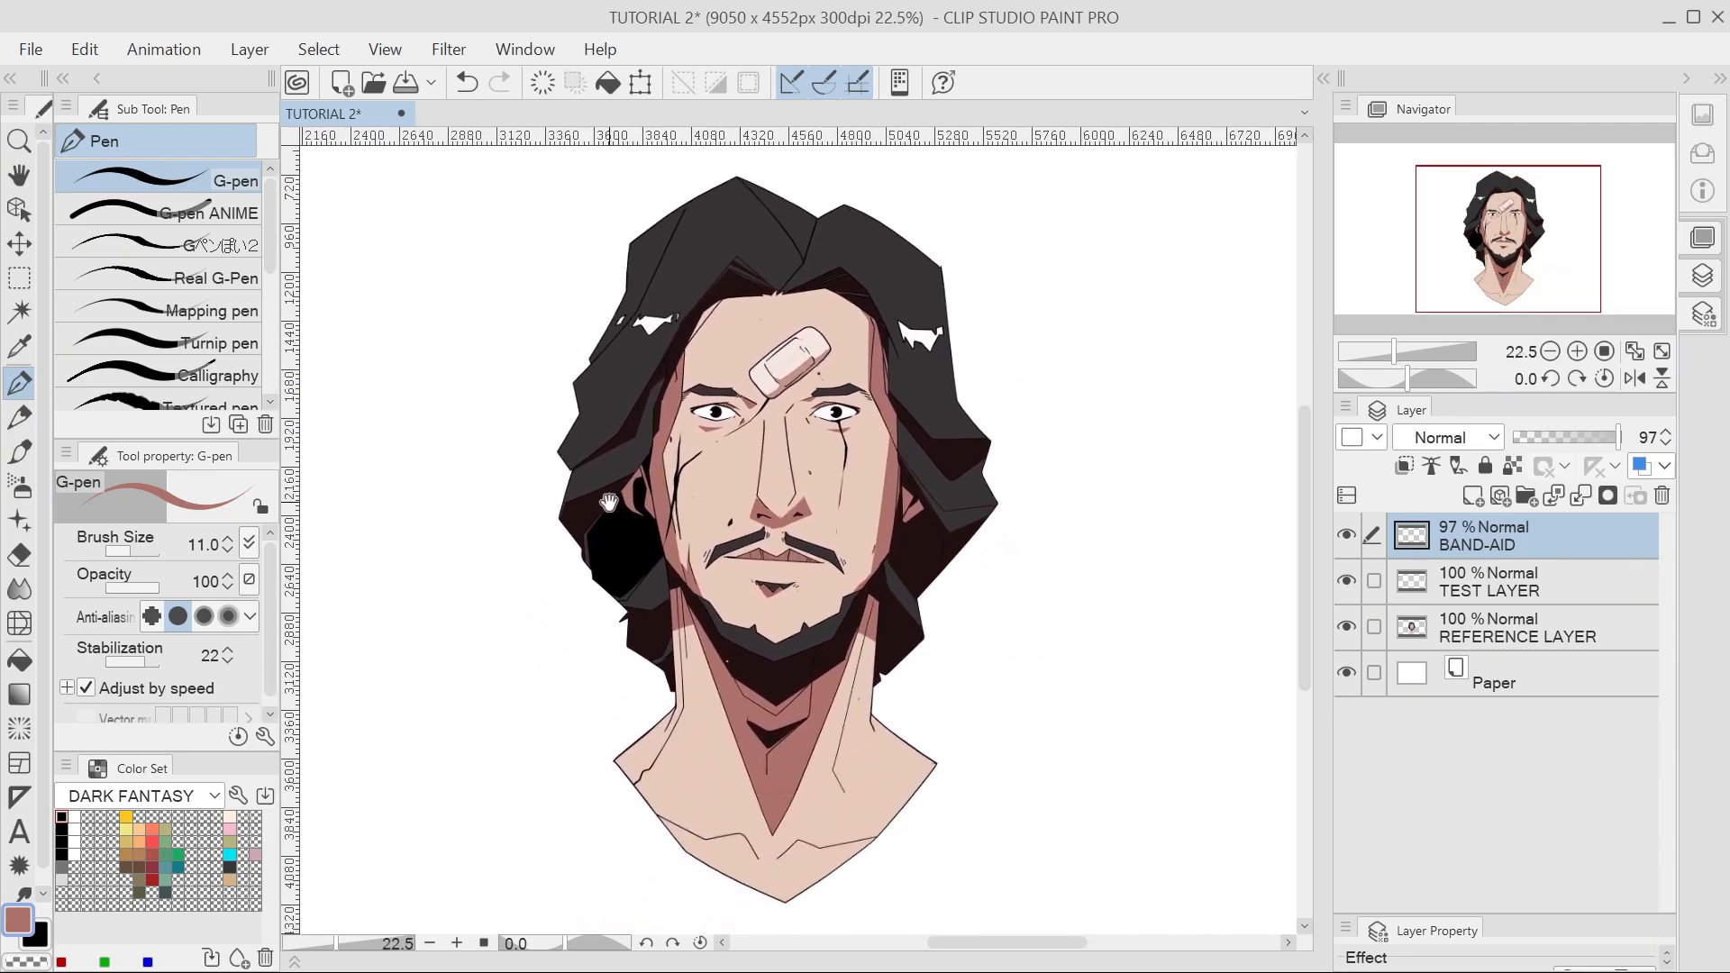
click(1353, 537)
click(1348, 580)
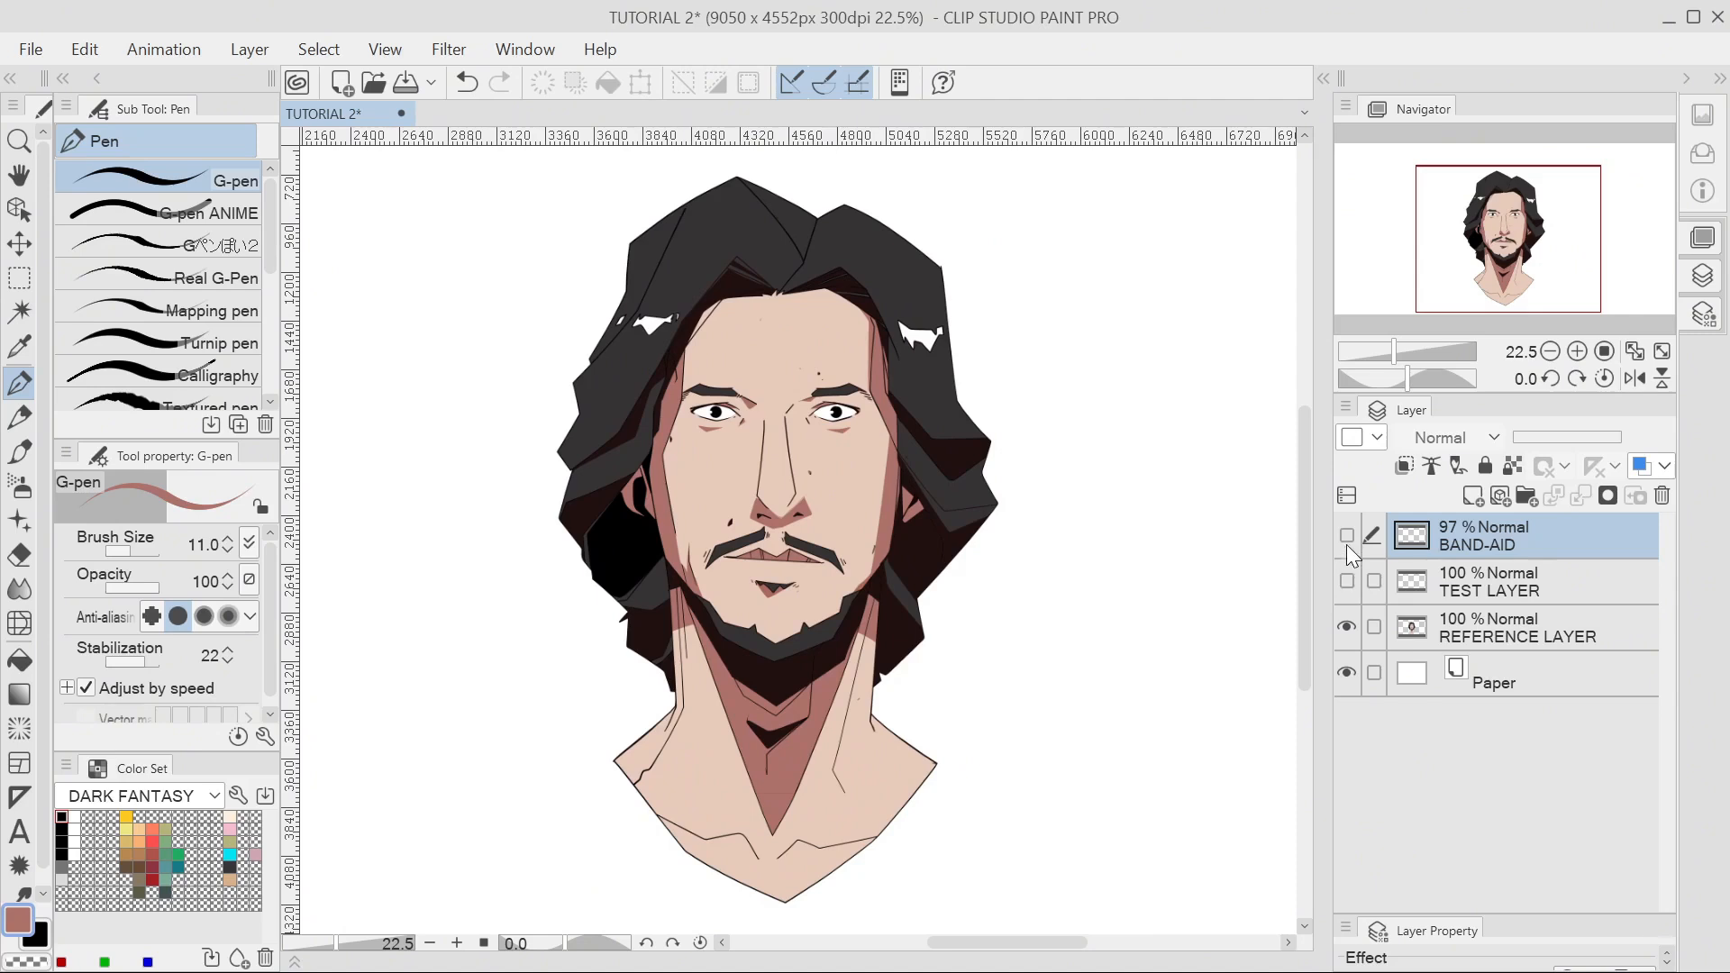
click(1346, 537)
drag(1032, 479, 946, 598)
click(1348, 581)
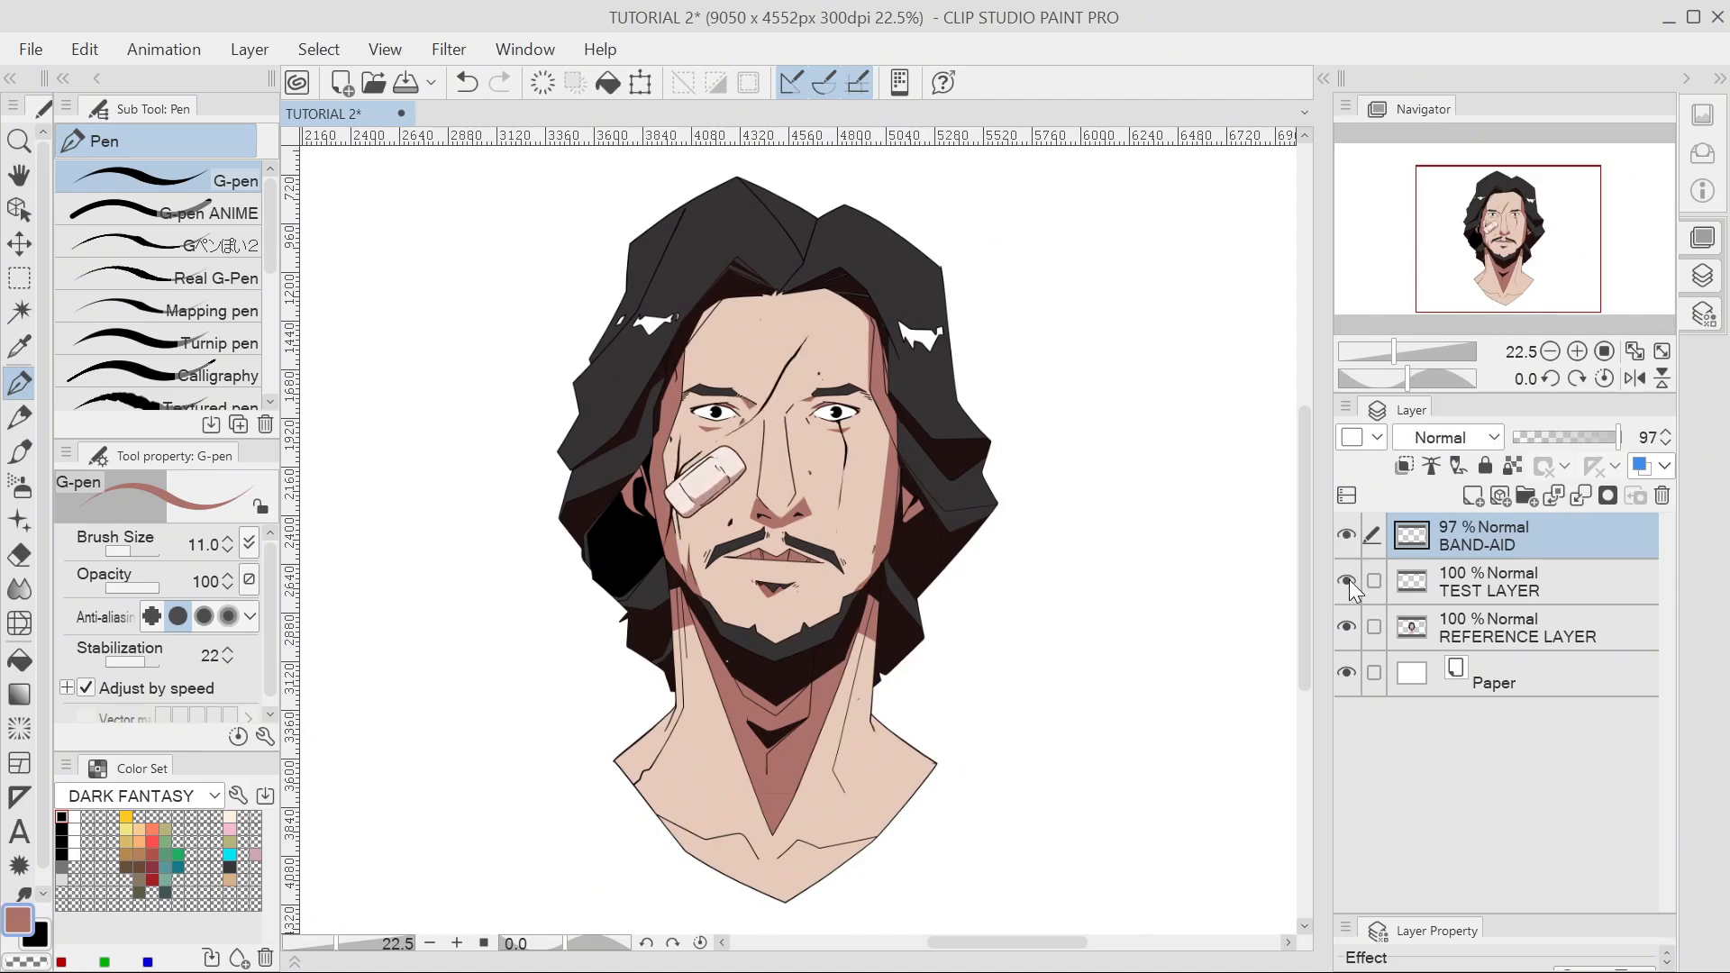
click(1344, 580)
click(1343, 581)
Rotate the band-aid horizontal and place it across the nose, with scar lines shown.
drag(797, 455, 871, 460)
key(ctrl+t)
key(Return)
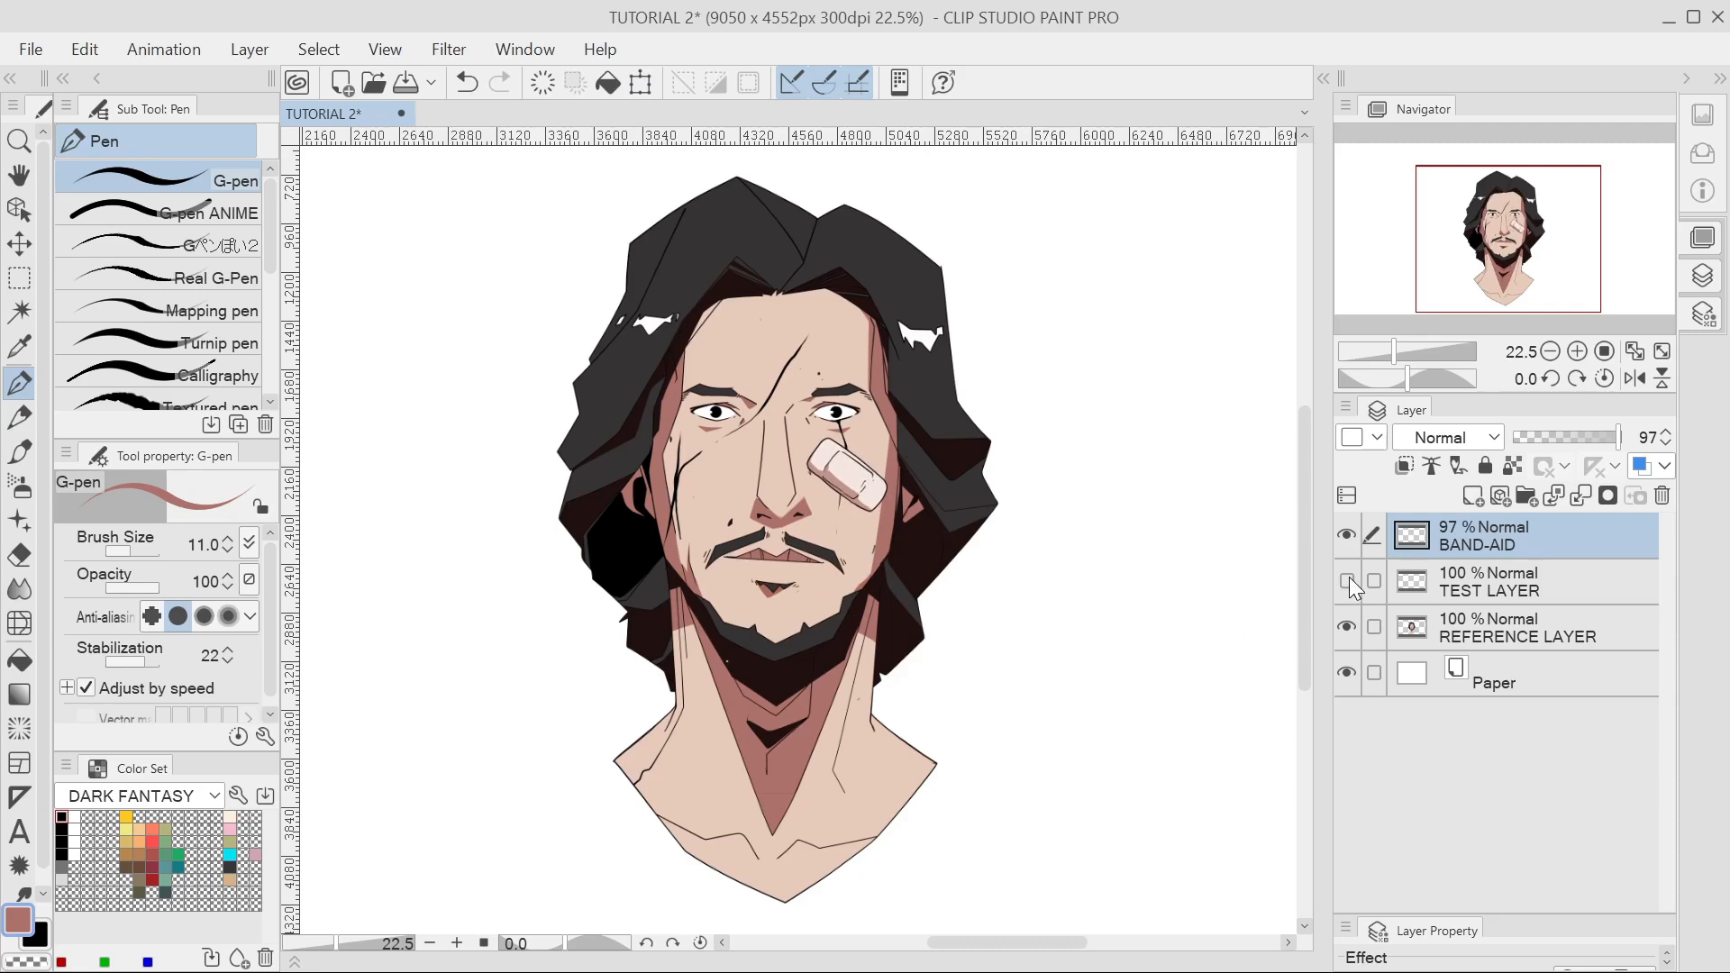
key(ctrl+t)
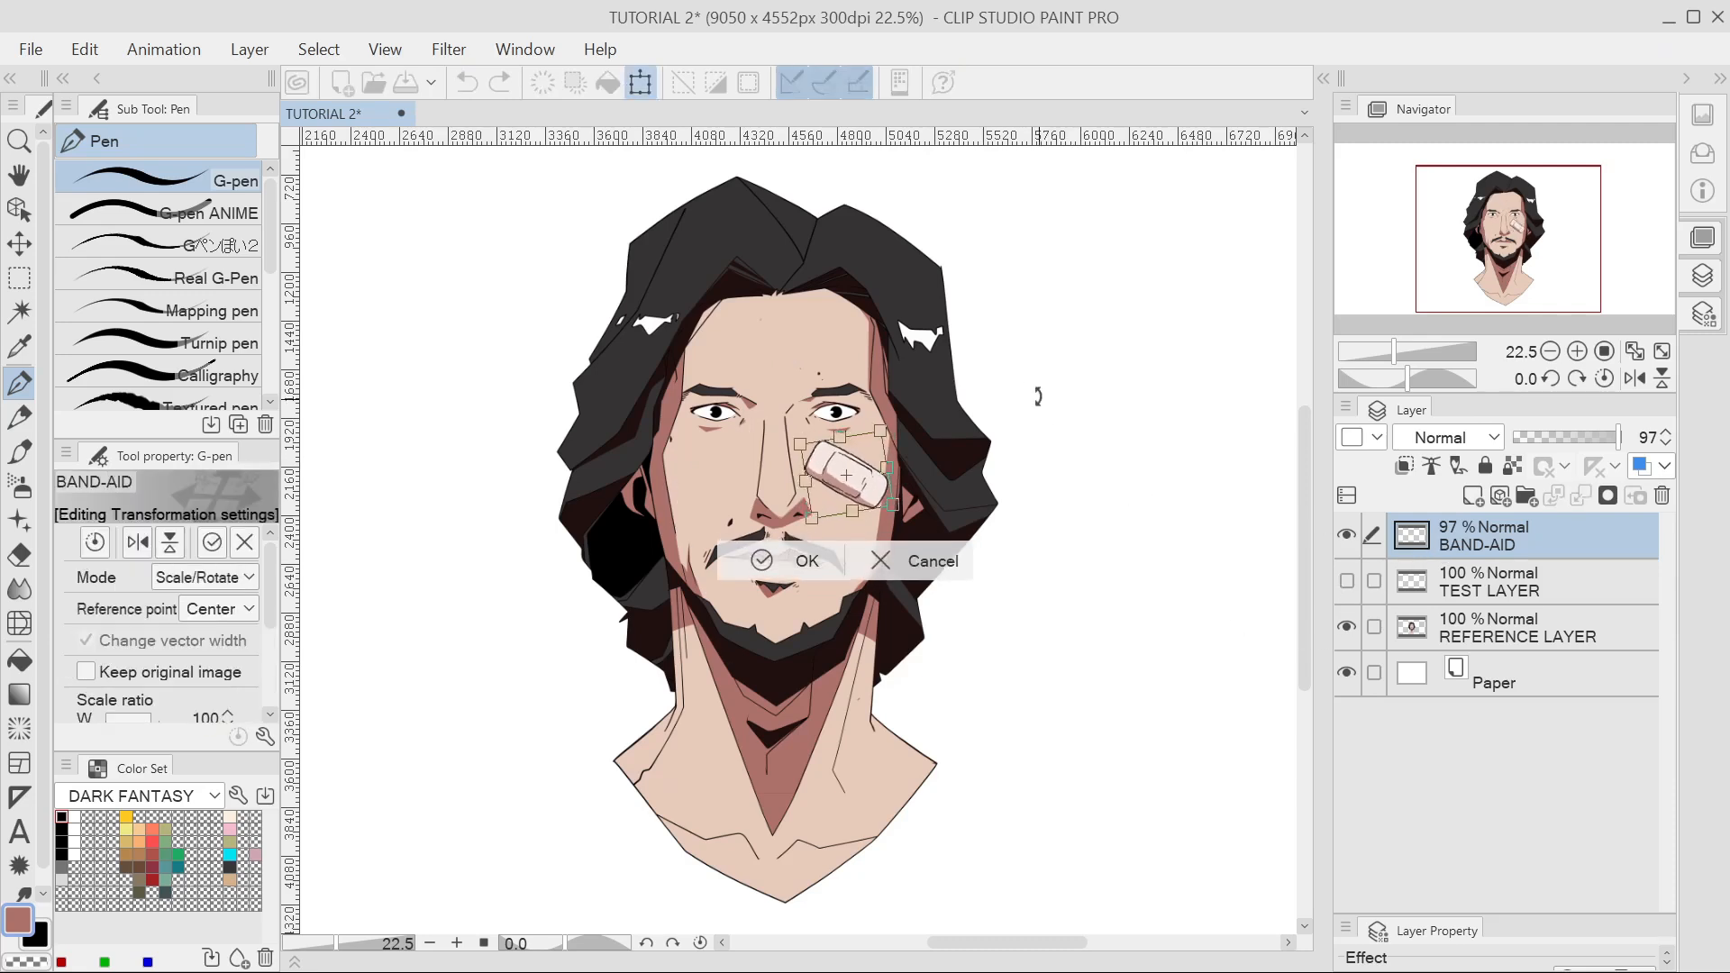
drag(1037, 397, 1004, 309)
drag(877, 487, 801, 477)
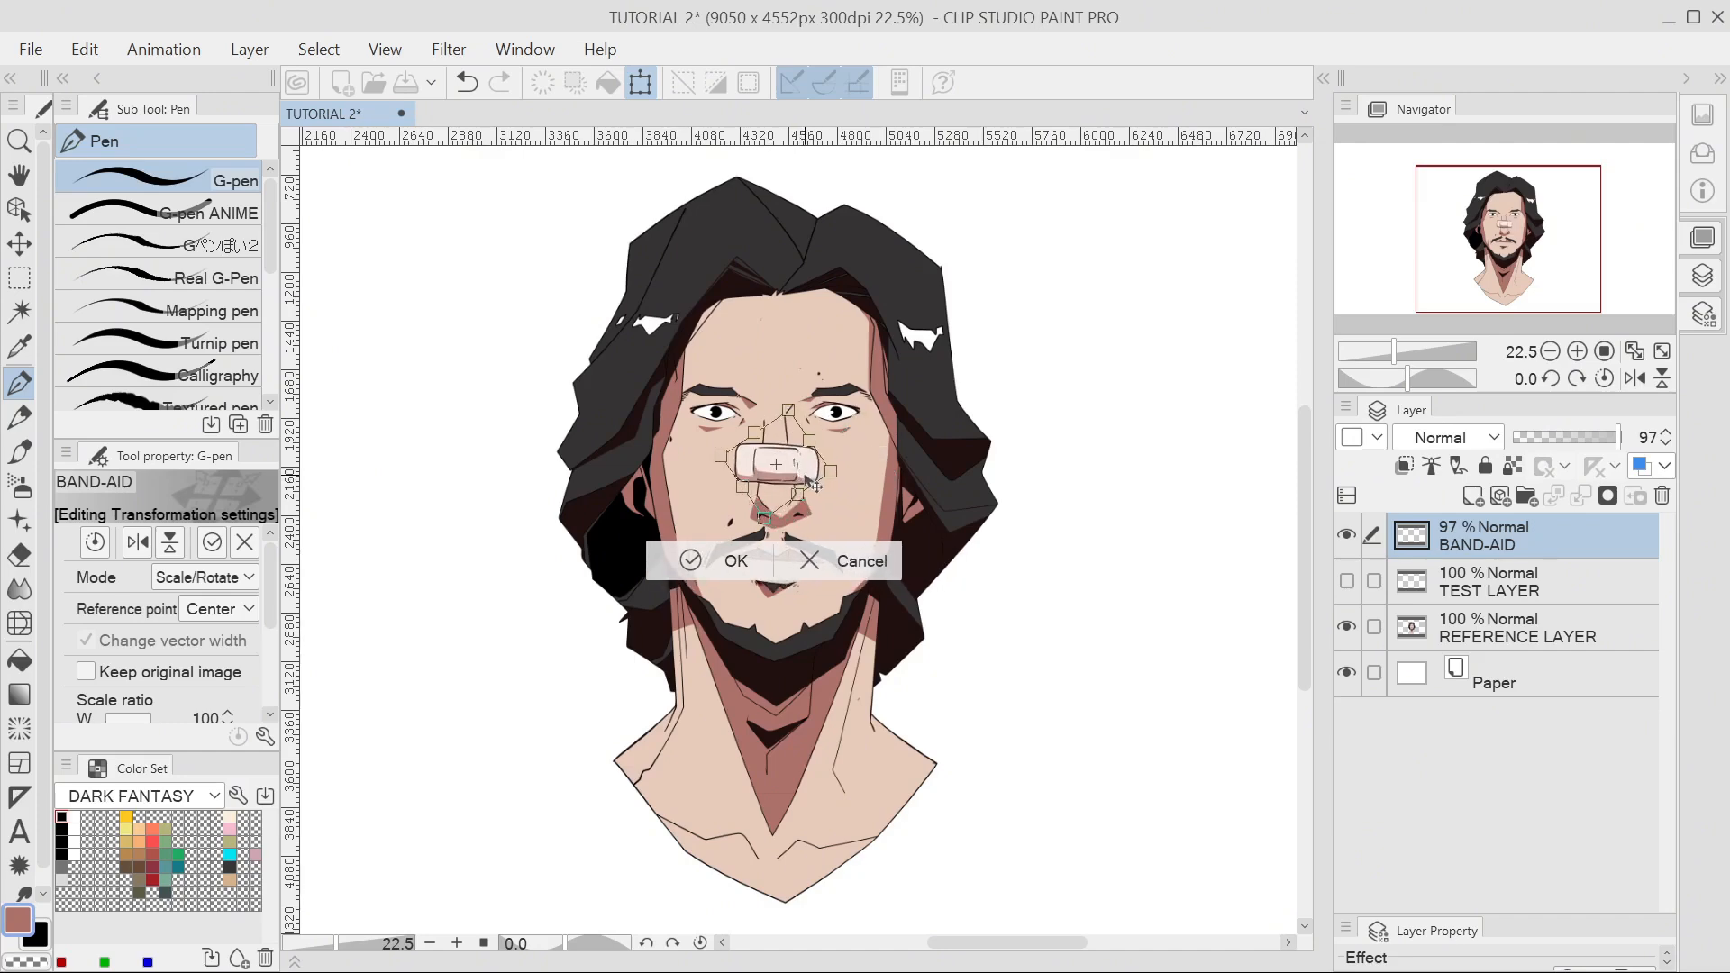
key(Return)
click(1346, 580)
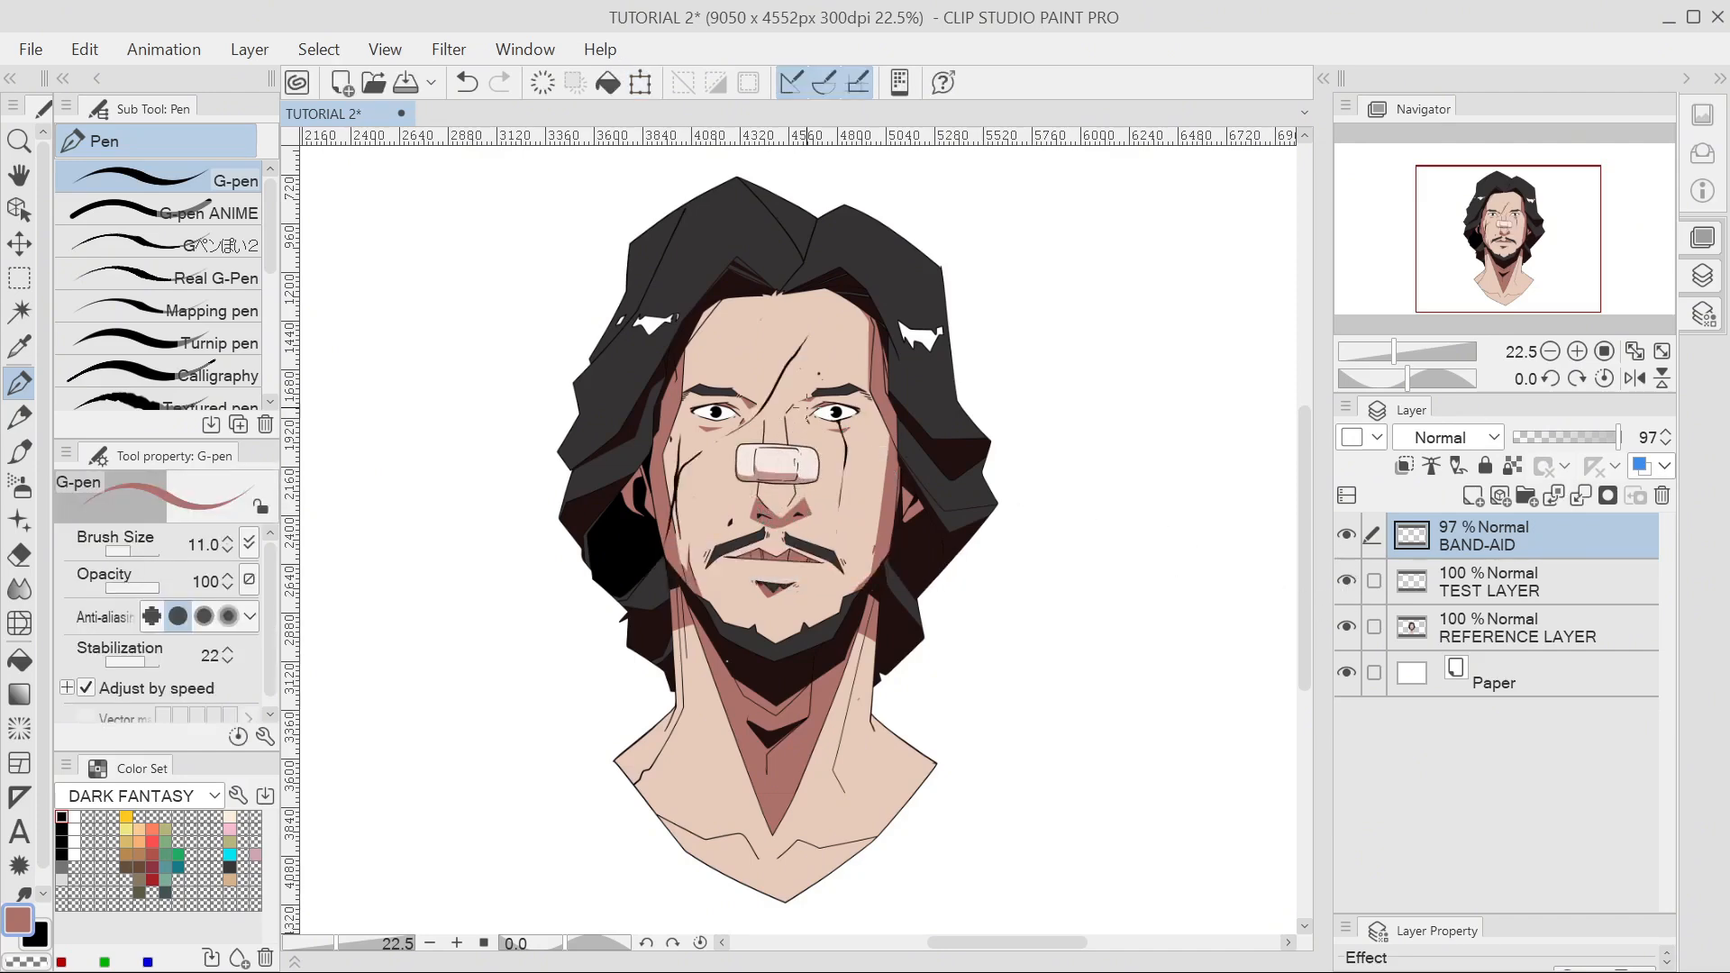
scroll(759, 342, up, 3)
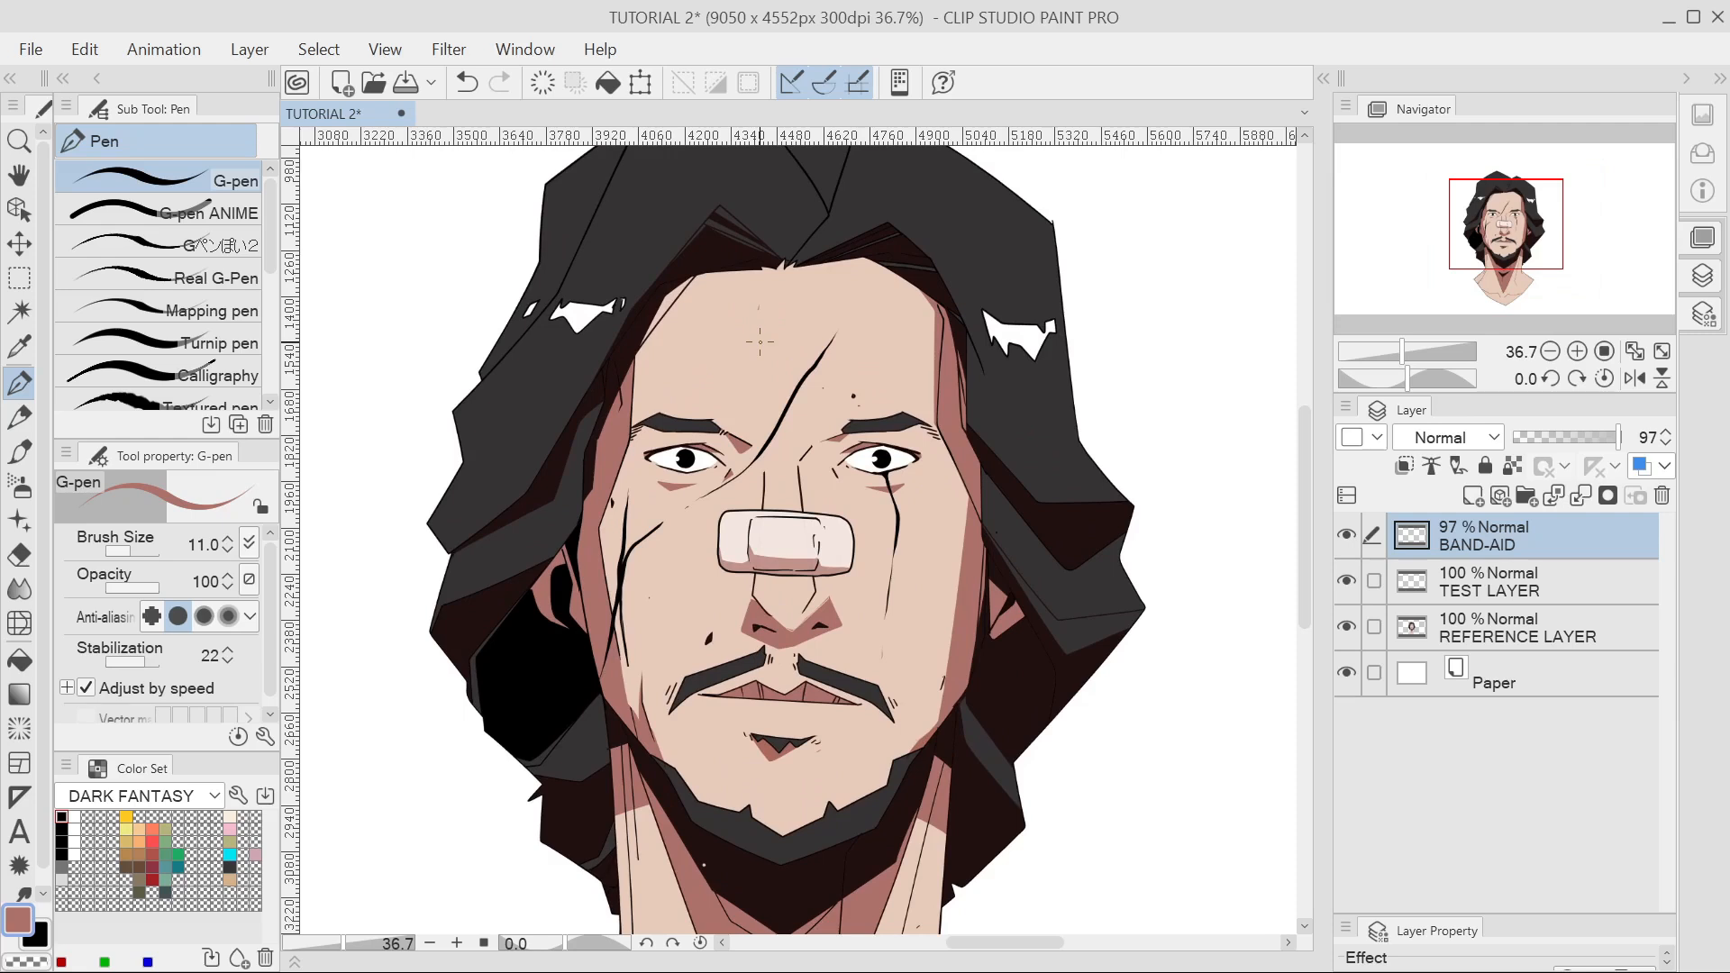
Save the TUTORIAL 2 file with Ctrl+S.
key(ctrl+s)
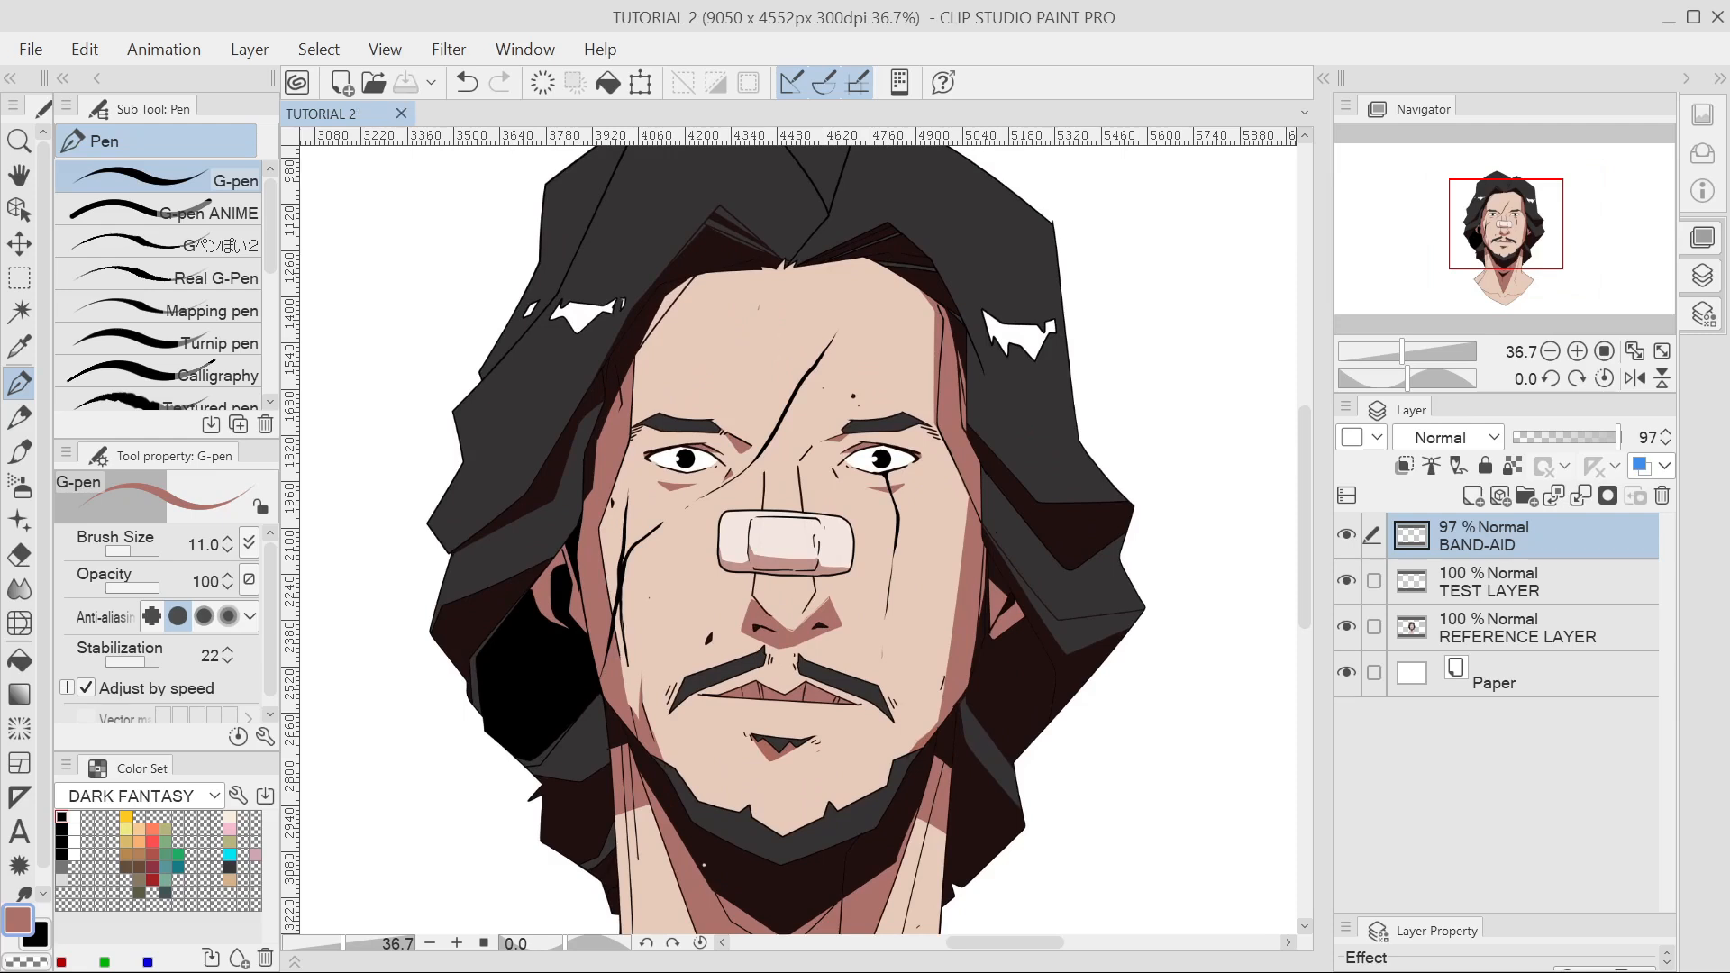